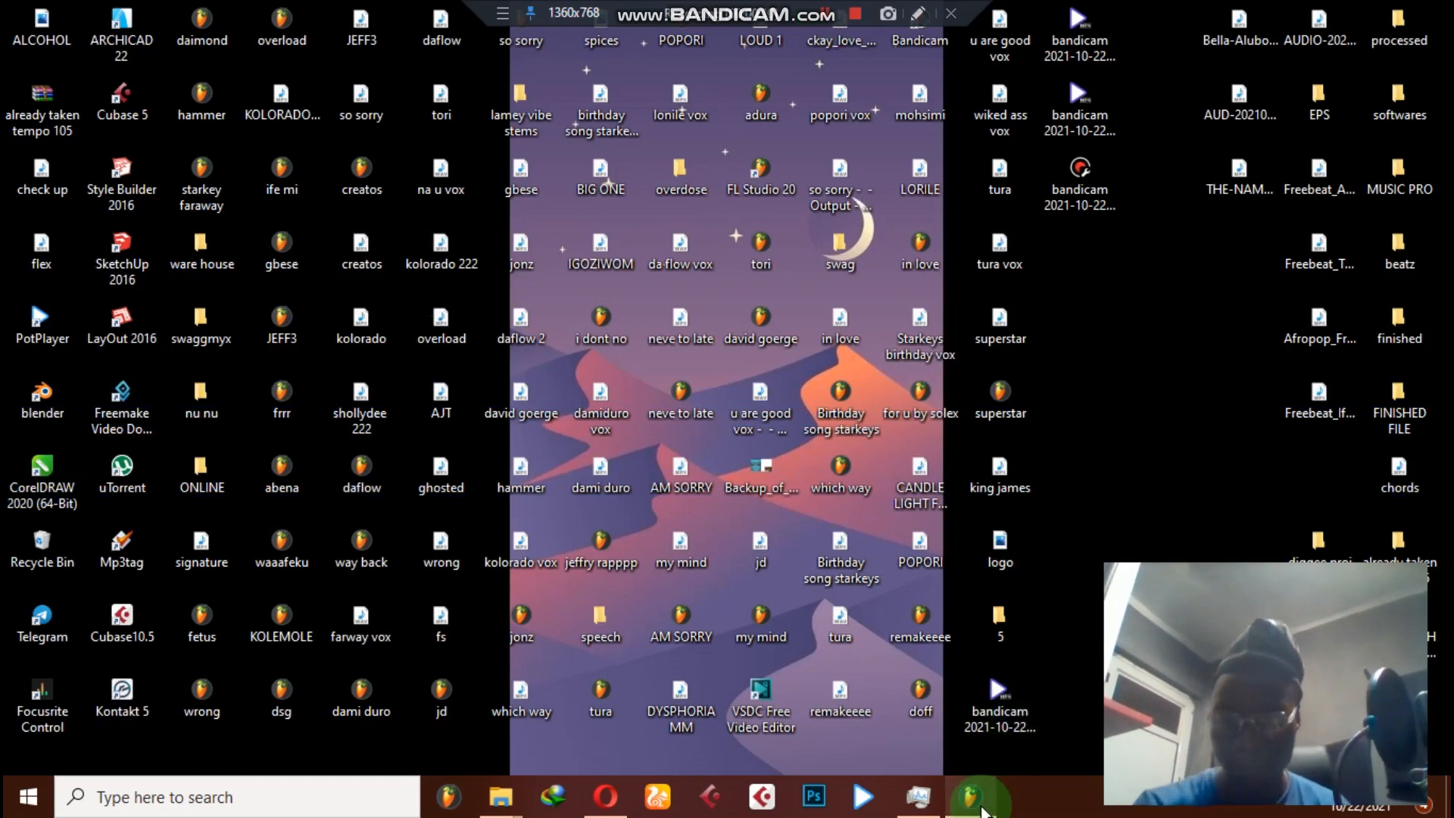
Step: Switch to FL Studio and open the playlist of the klint.flp project maximized
left_click(981, 806)
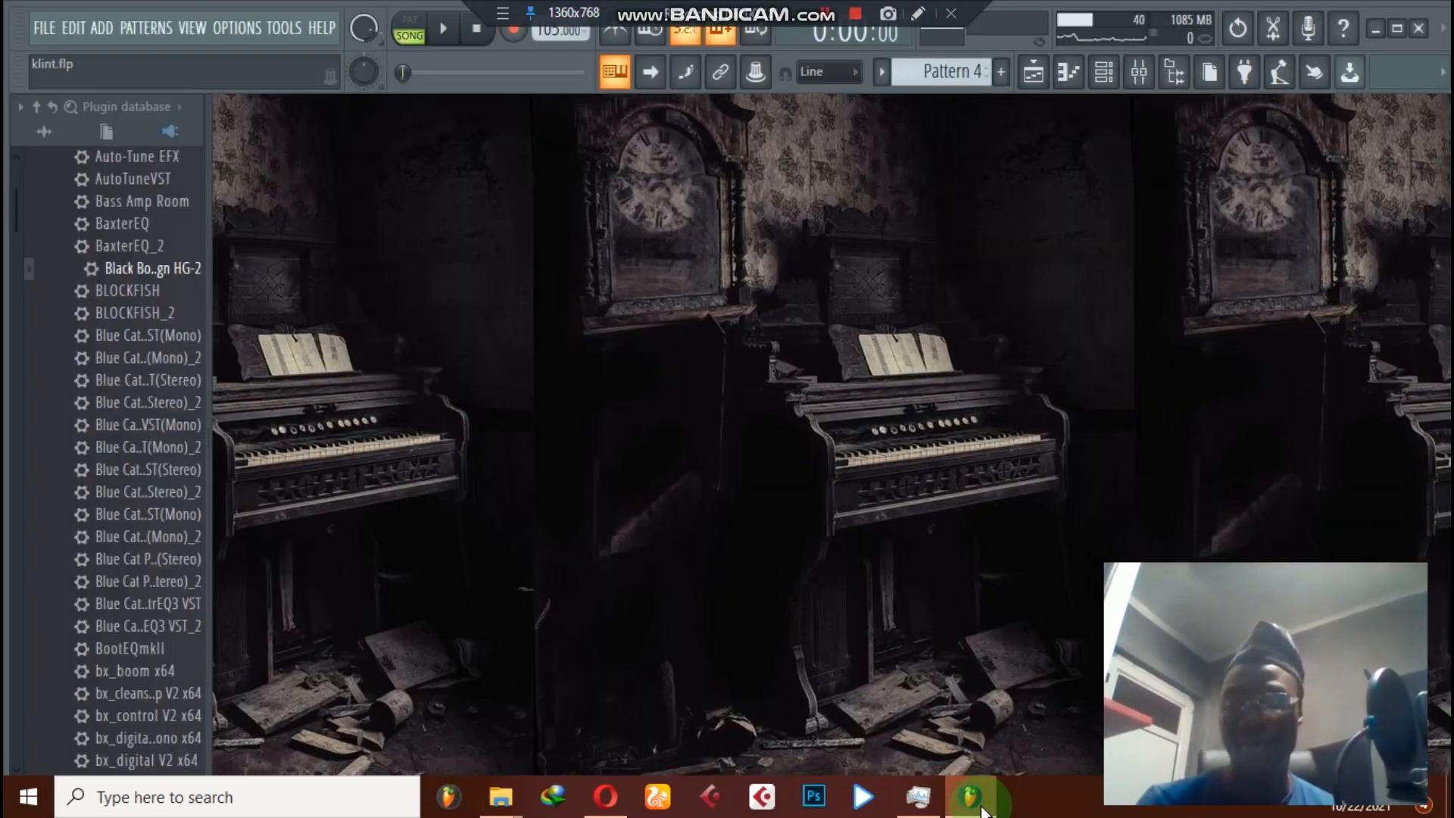
left_click(1069, 73)
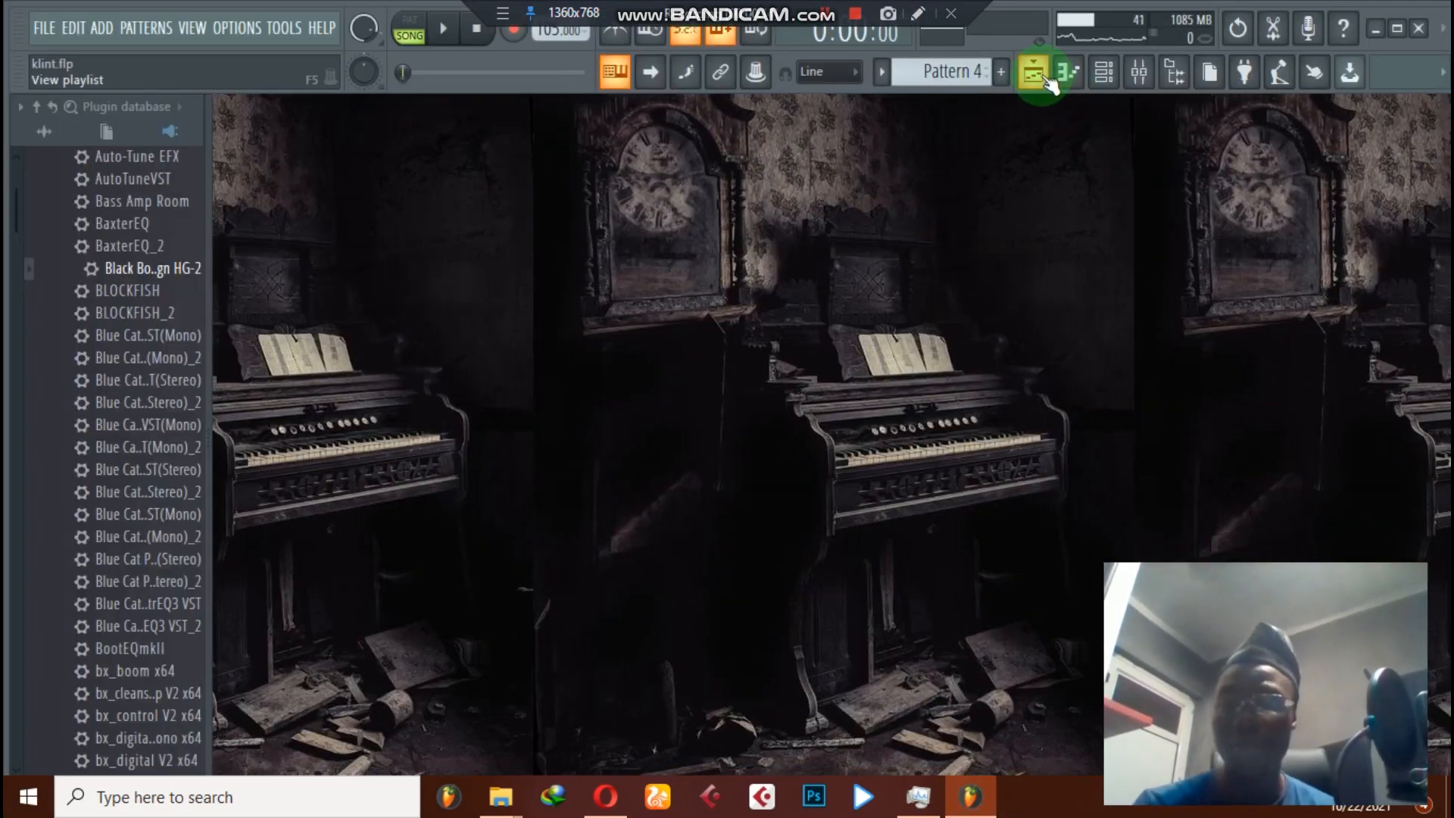
double_click(1114, 172)
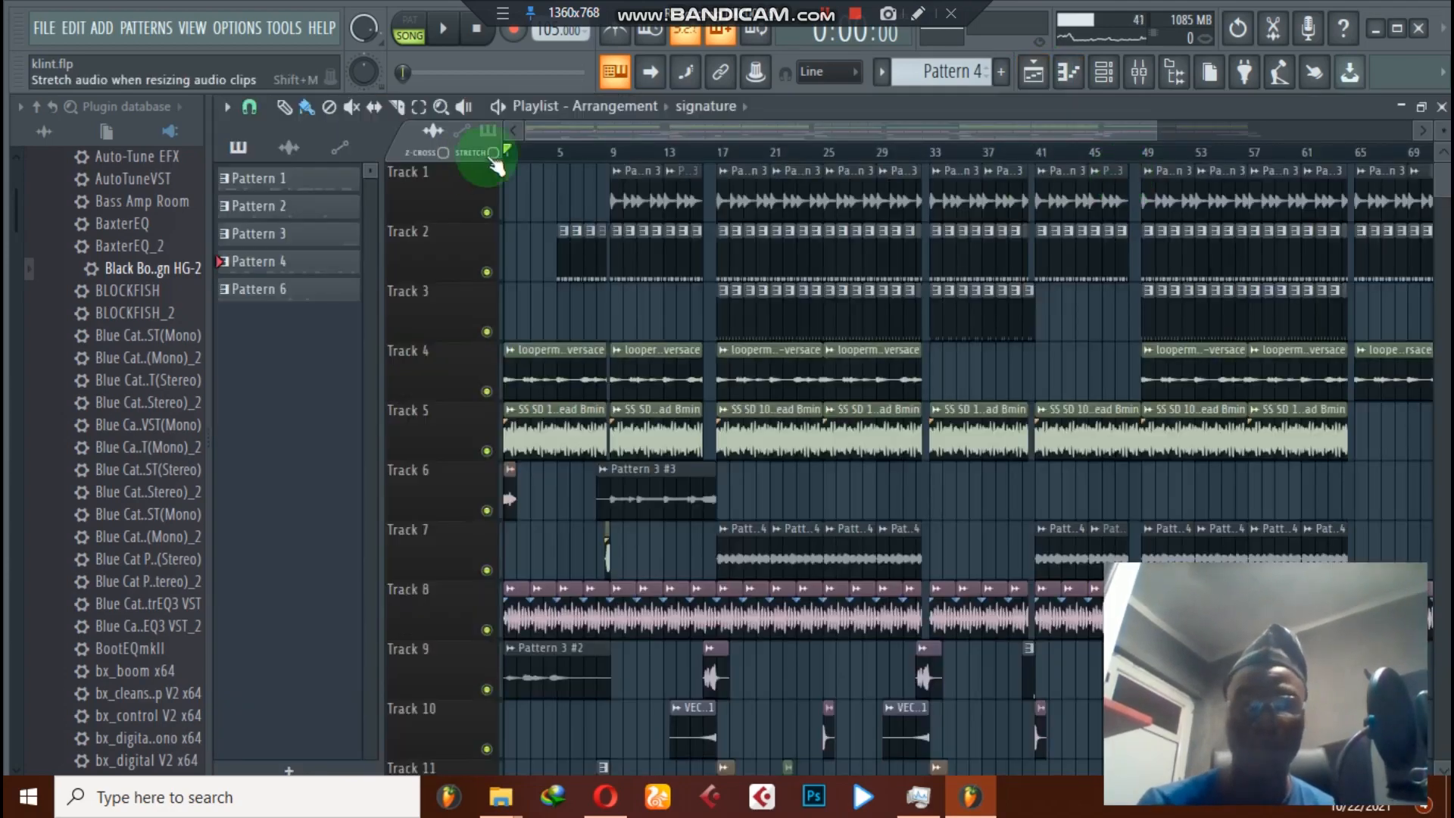
Step: Play the arrangement from the start with all its tracks in view, and stop playback
key("space")
left_click_drag(1111, 129, 1404, 197)
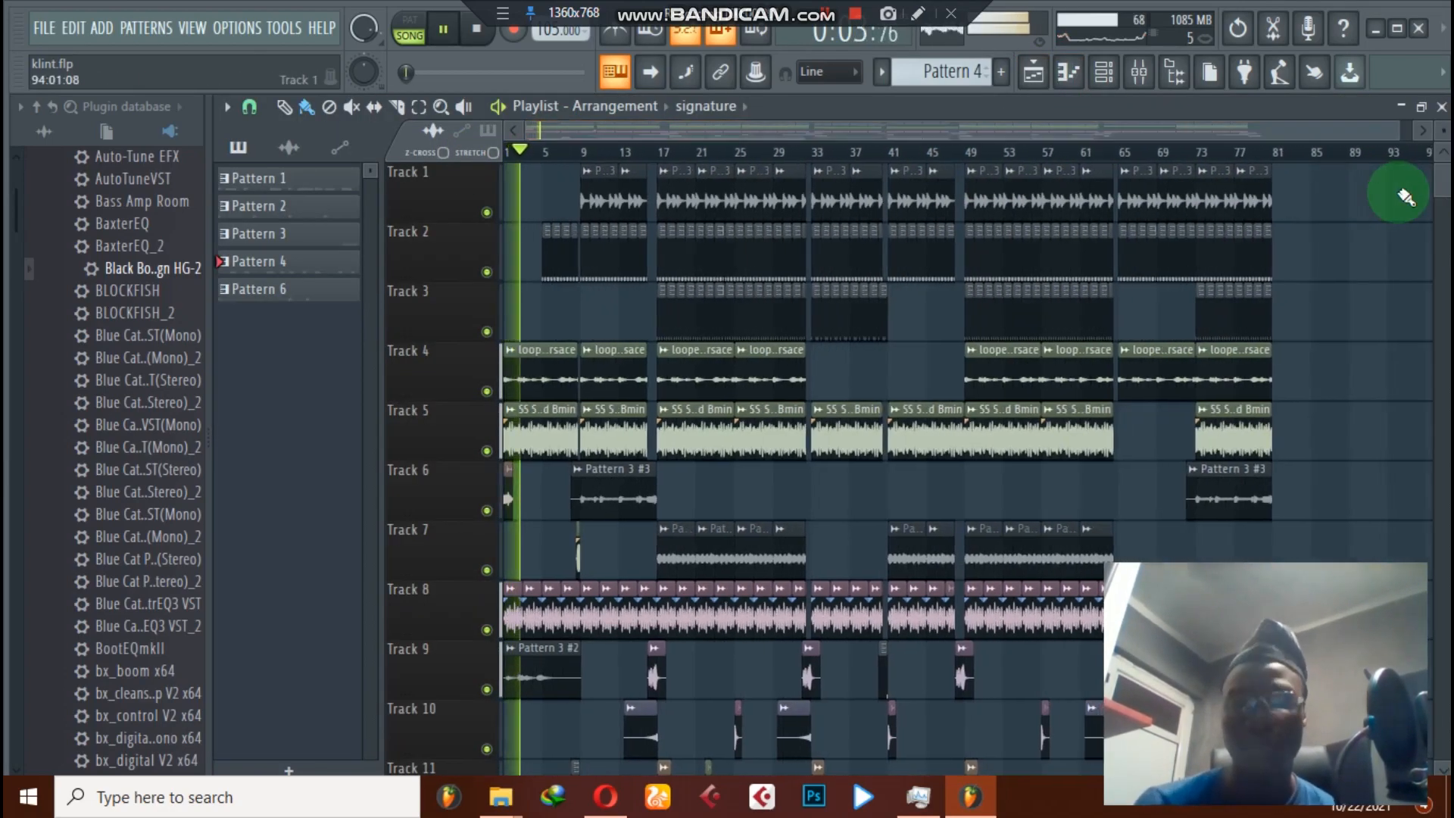
left_click(702, 307)
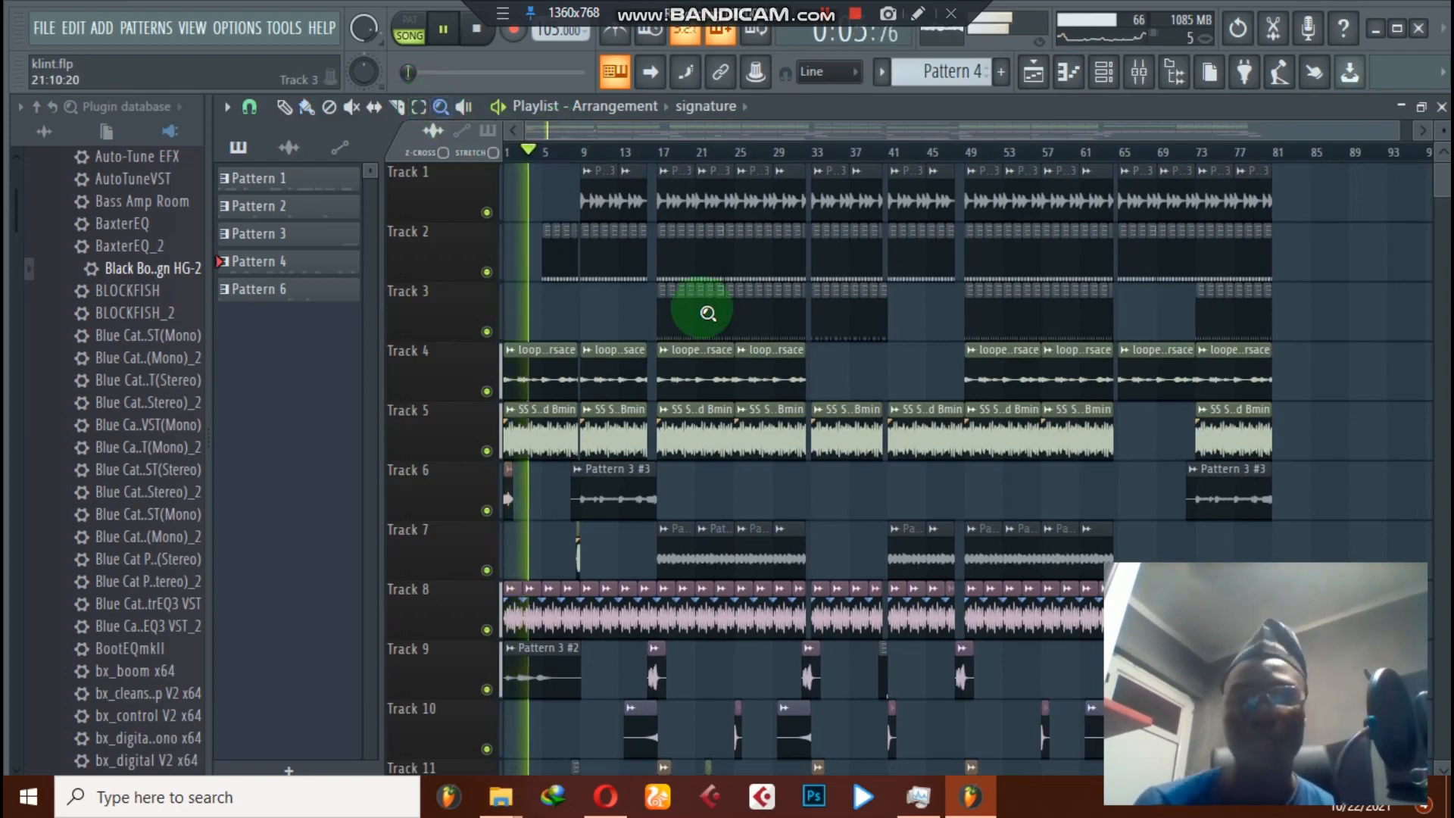
left_click(950, 208)
left_click(633, 55)
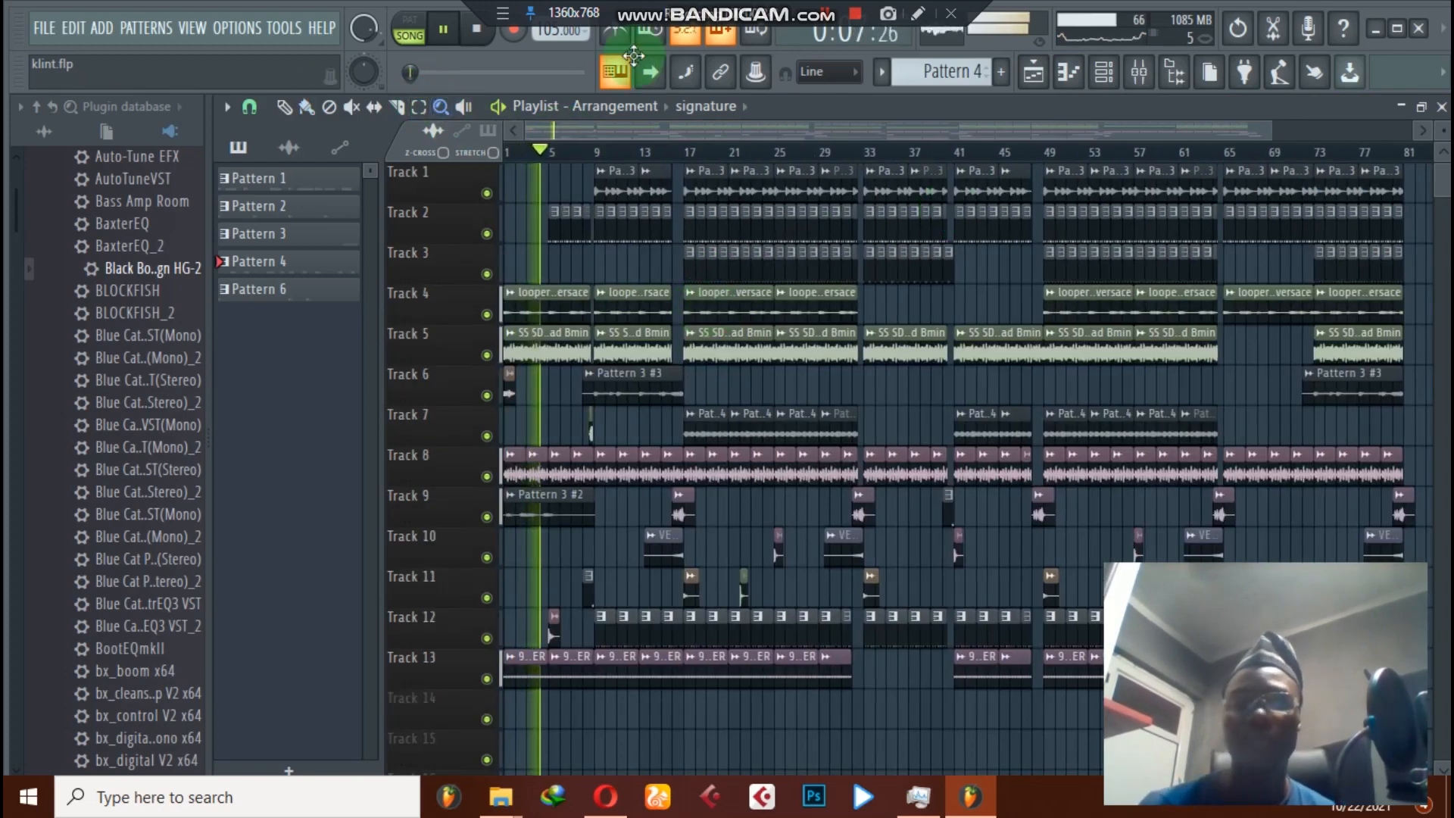
left_click(306, 108)
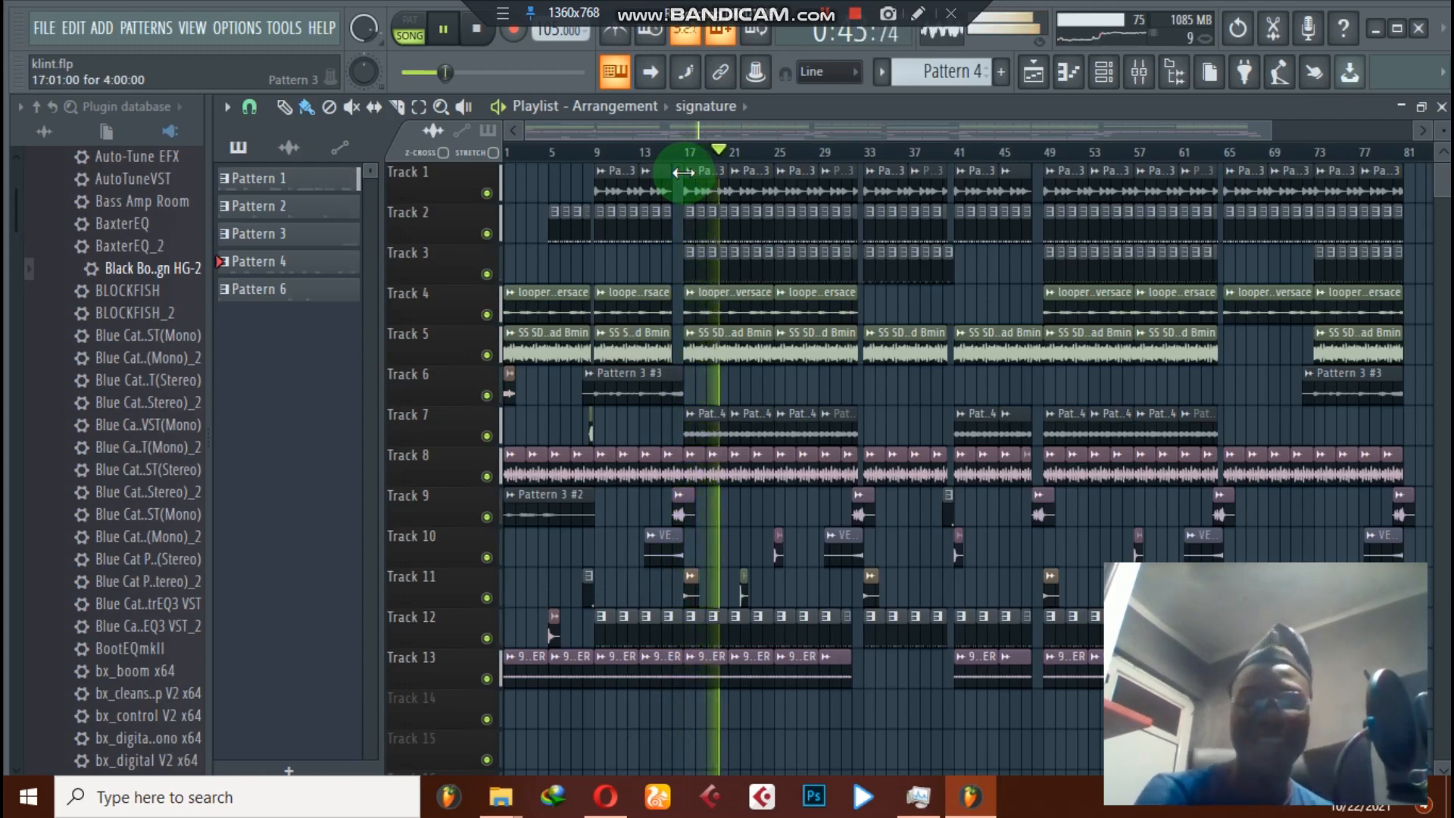
key("space")
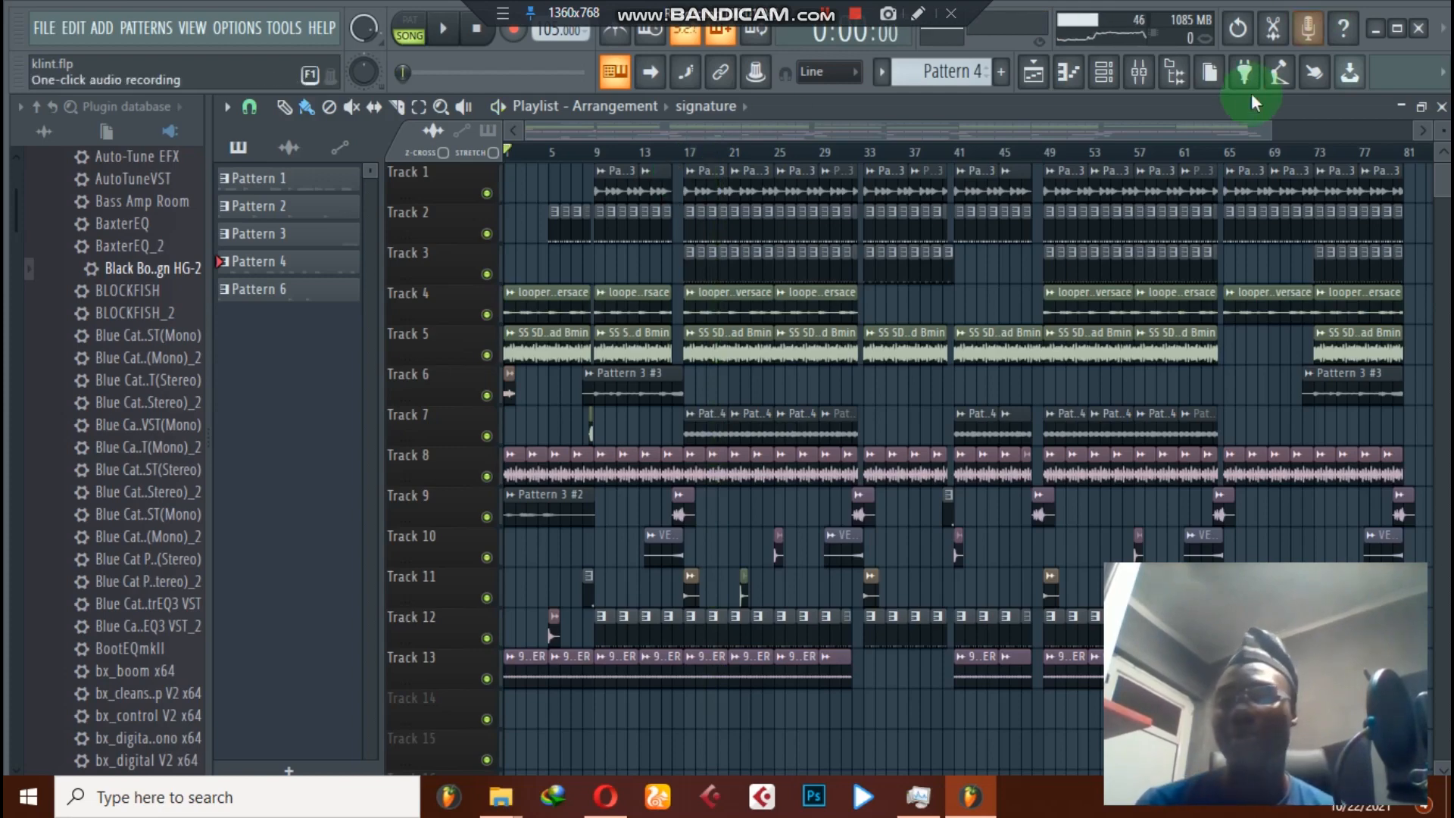
Step: Close the playlist and select all channels in the channel rack
left_click(1441, 106)
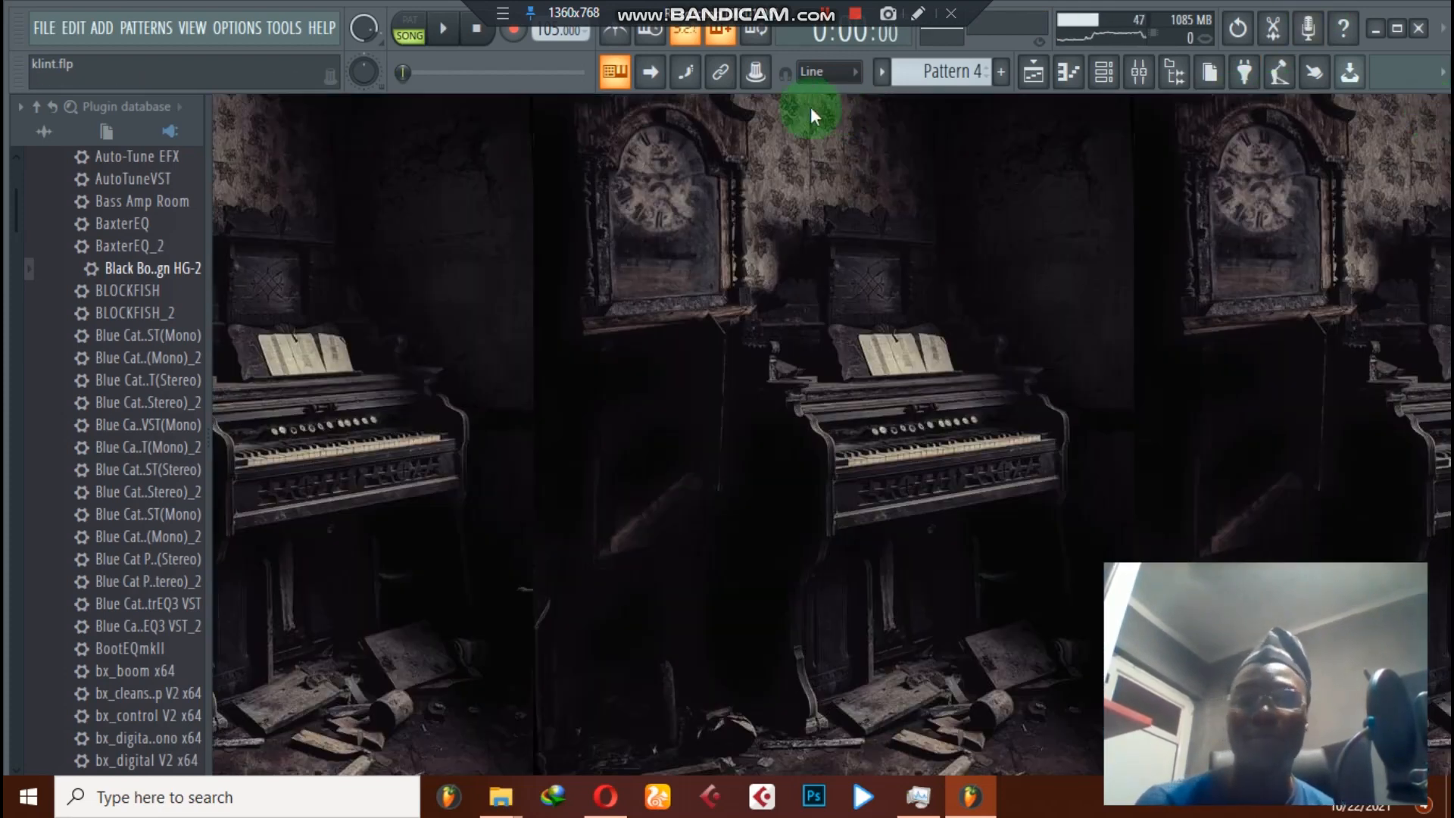
left_click(1103, 71)
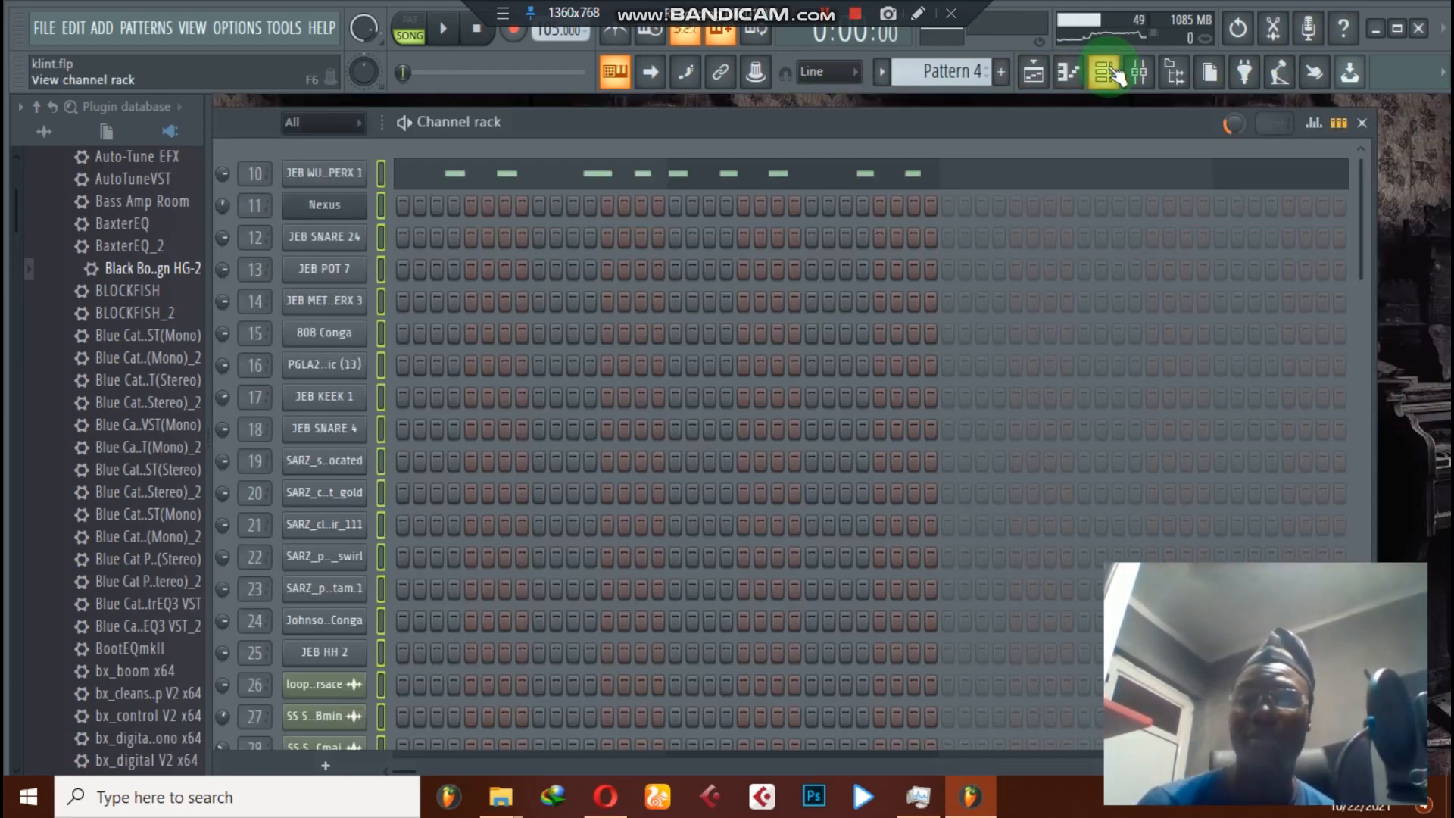
left_click(381, 173)
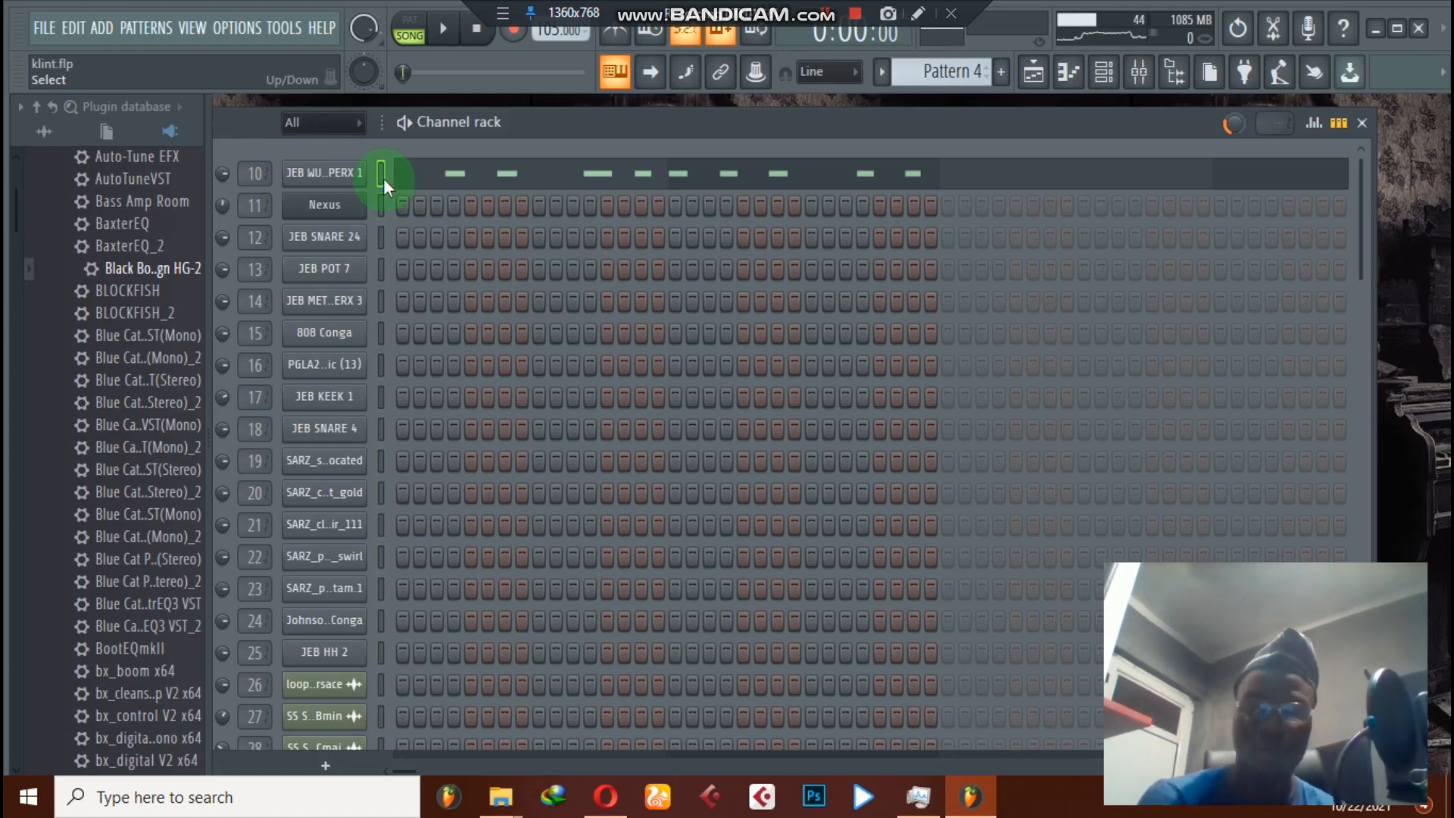
key("ctrl+a")
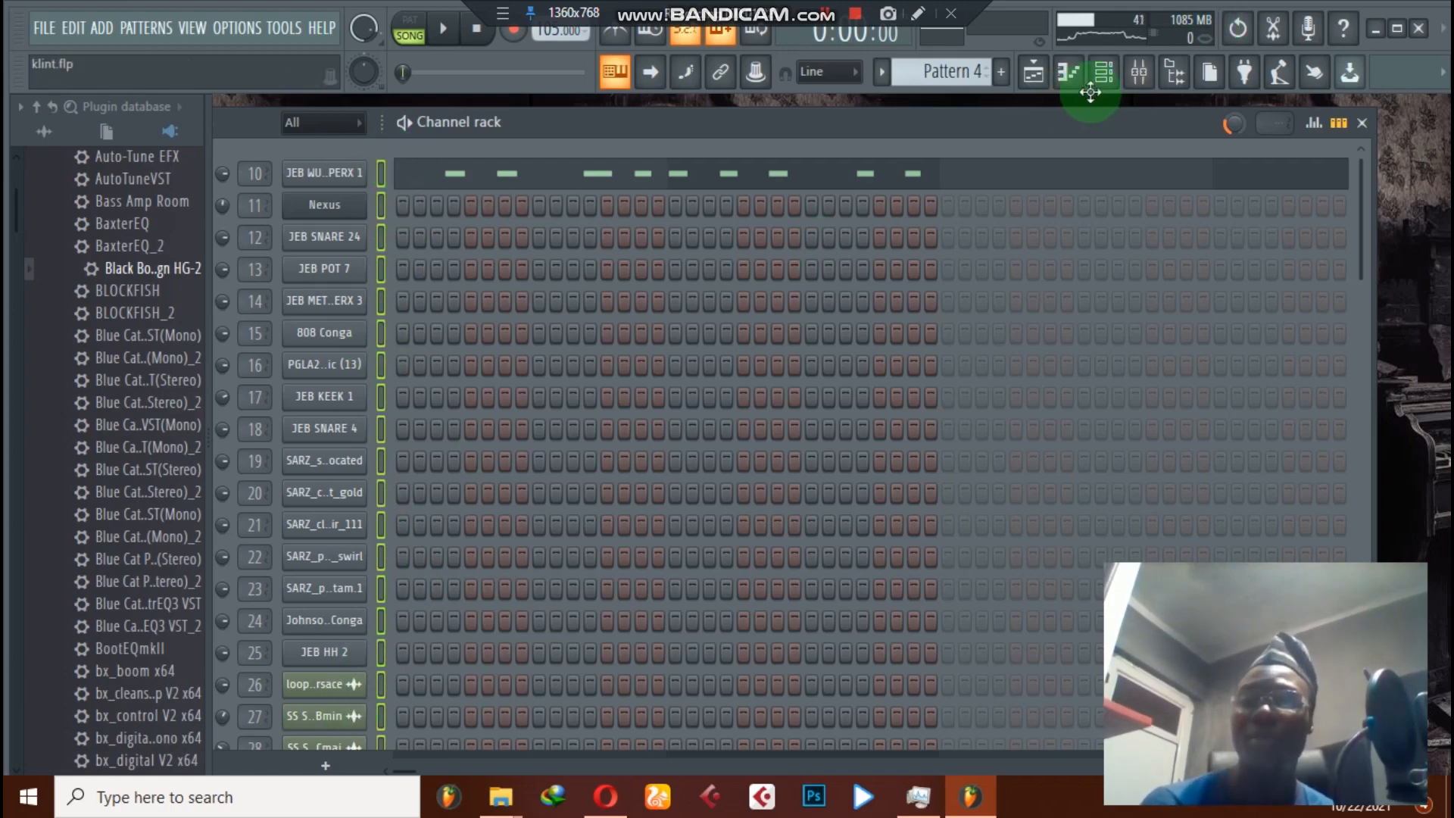
Step: Open the mixer maximized and view the channel routing options for the JEB SNARE 24 track, leaving them unapplied
left_click(1141, 76)
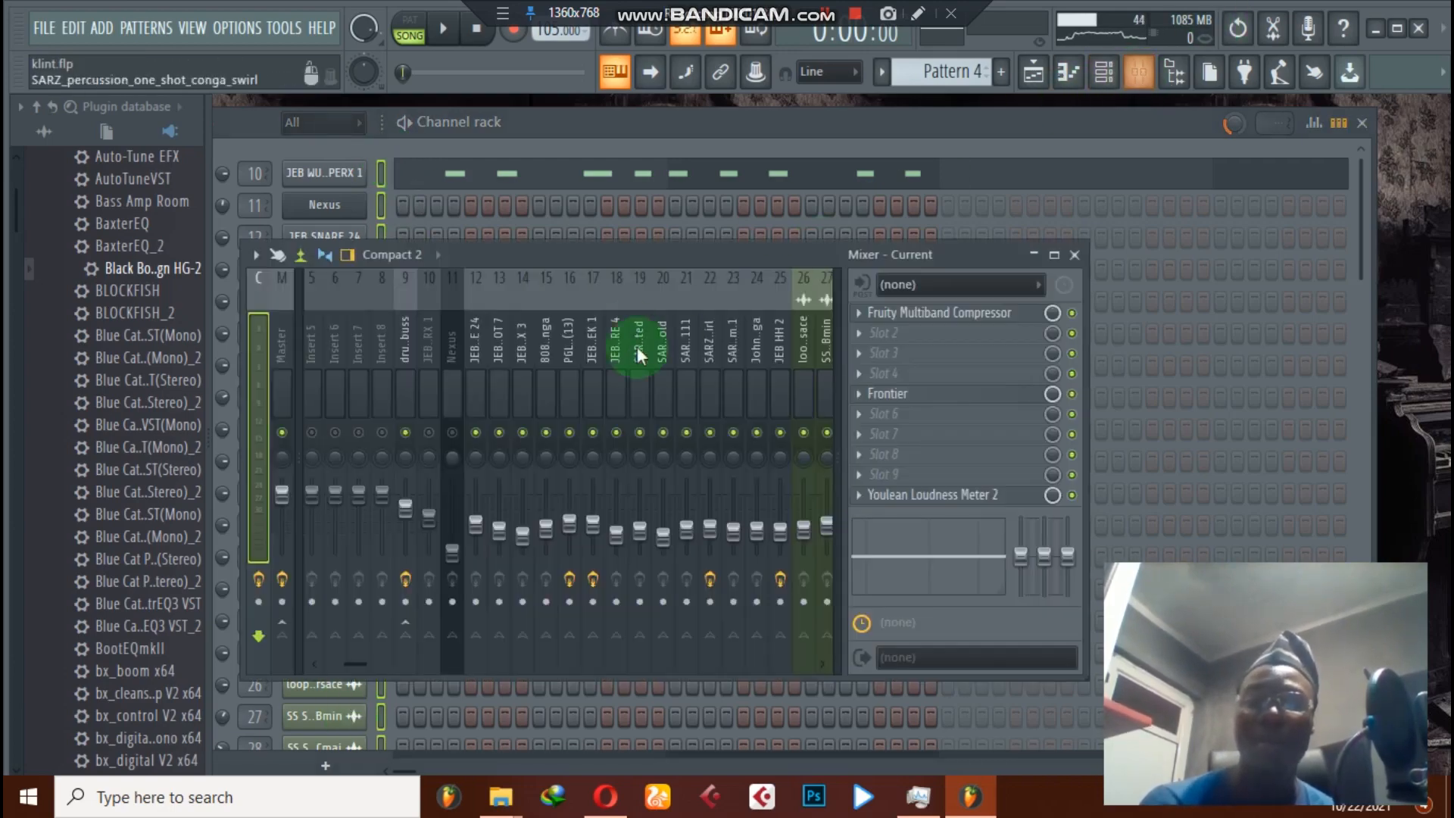
double_click(616, 251)
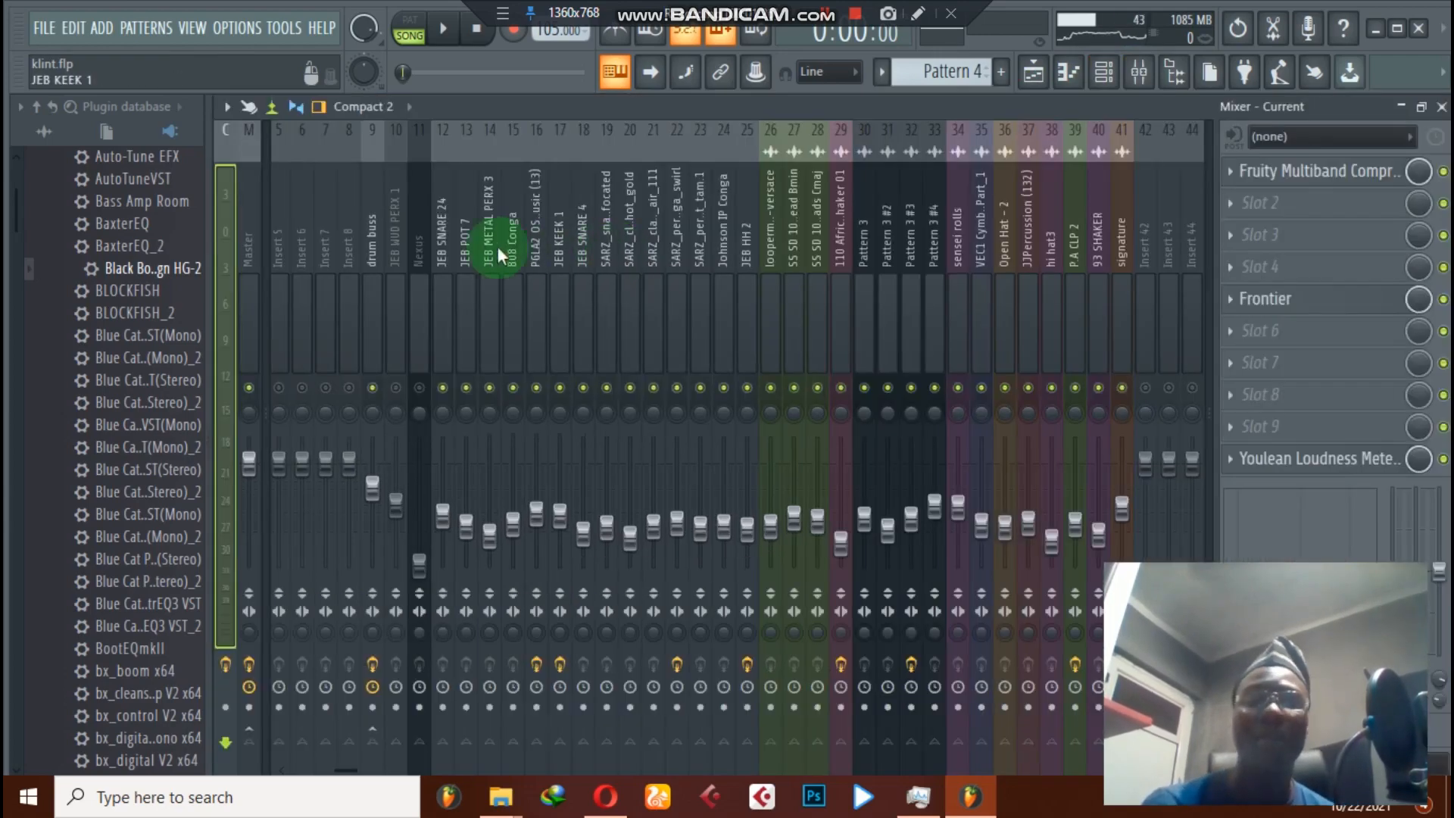
left_click(439, 245)
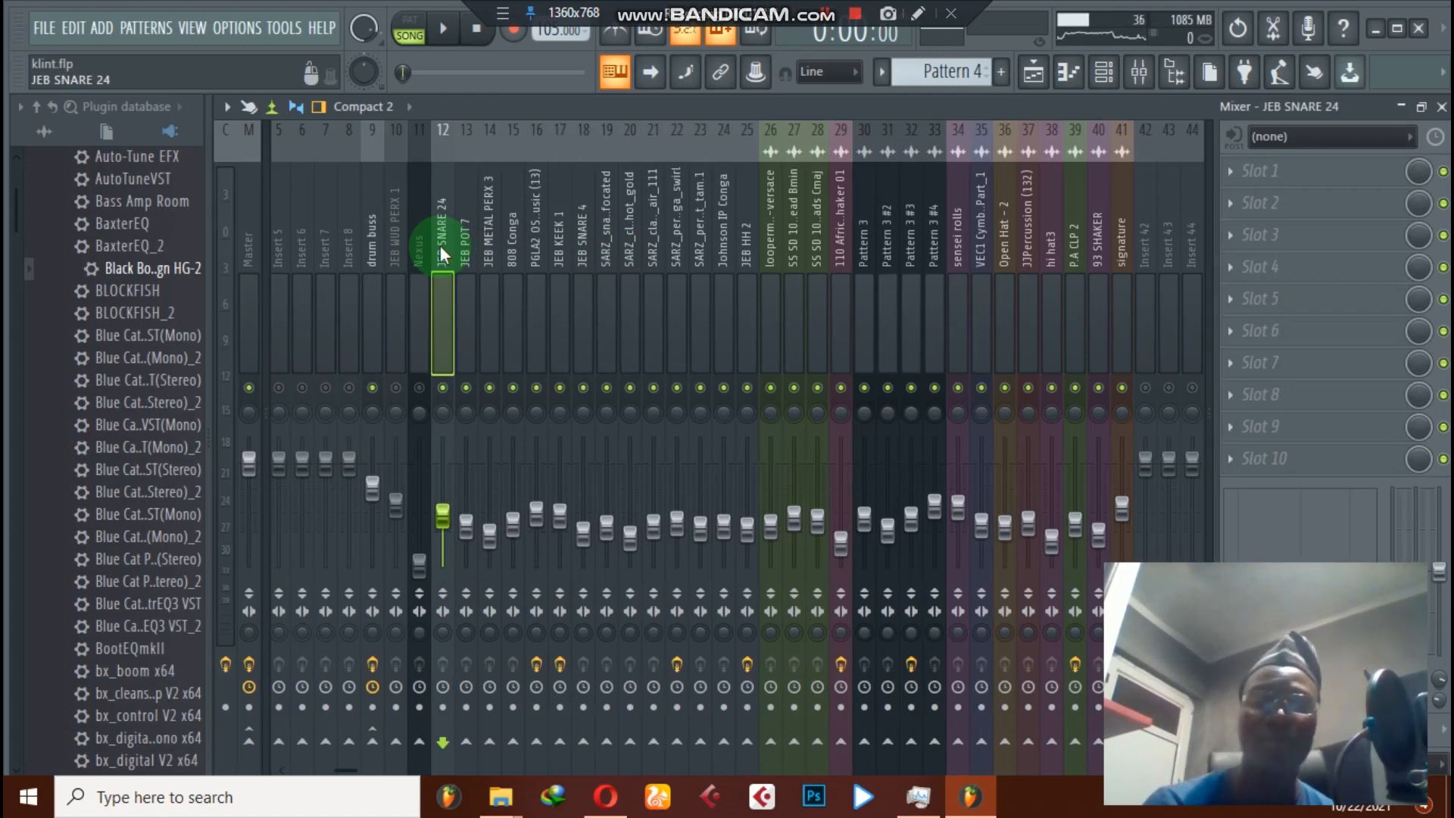
right_click(439, 245)
mouse_move(530, 351)
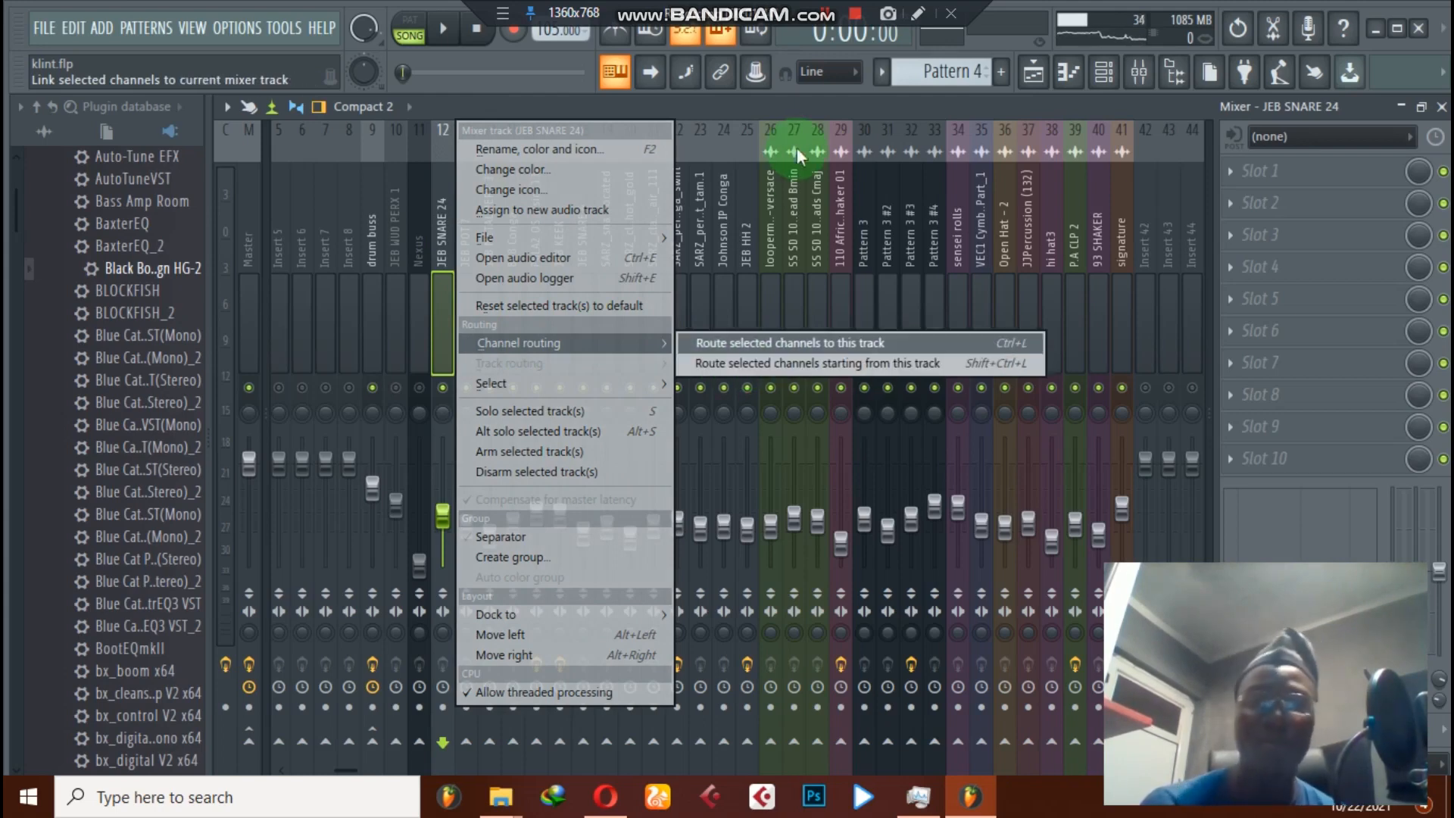
left_click(781, 106)
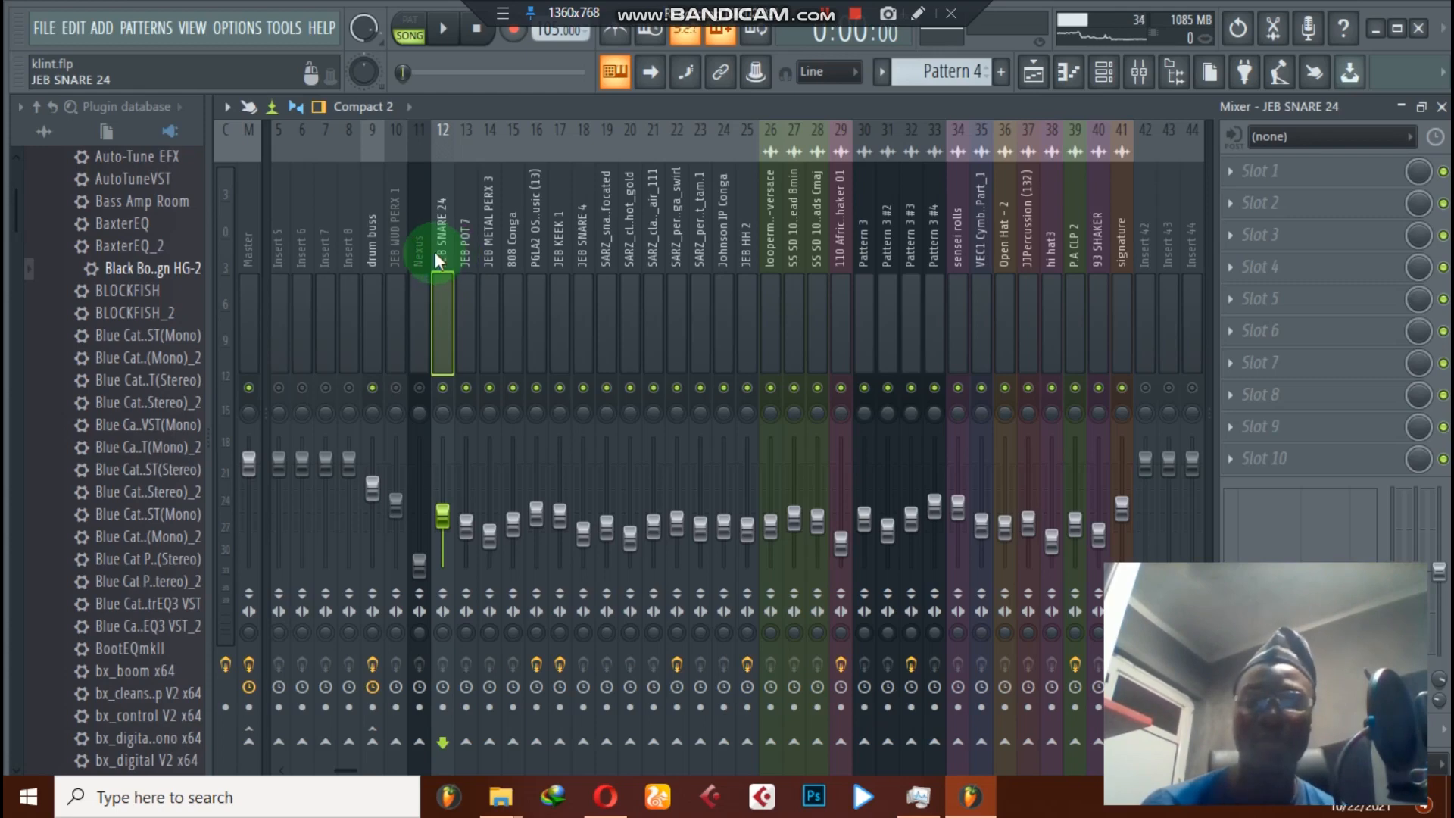
Step: Play the song briefly and check the effect slots of the JEB POT 7, JEB METAL PERX 3 and 808 Conga mixer tracks
key("space")
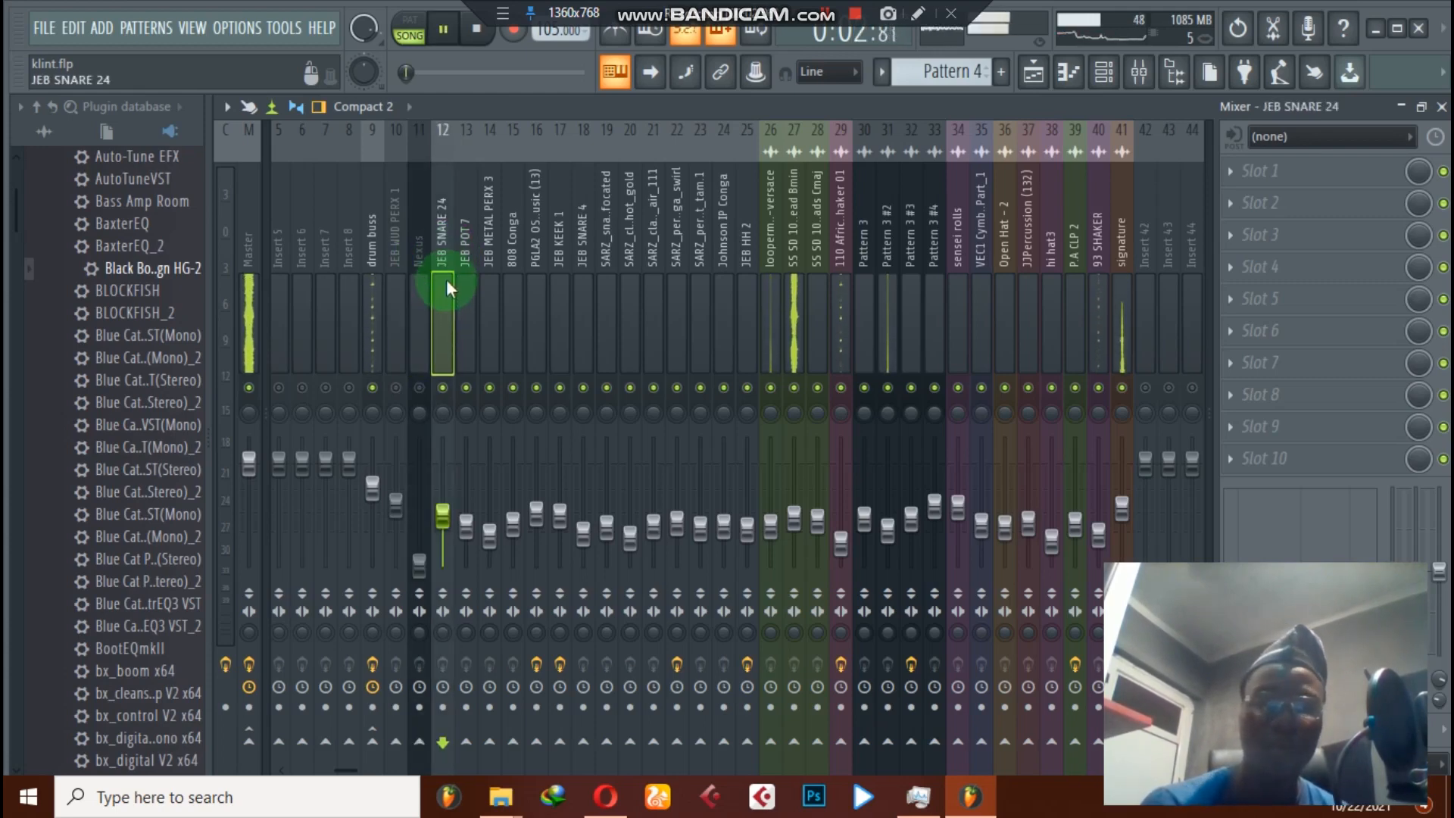
key("space")
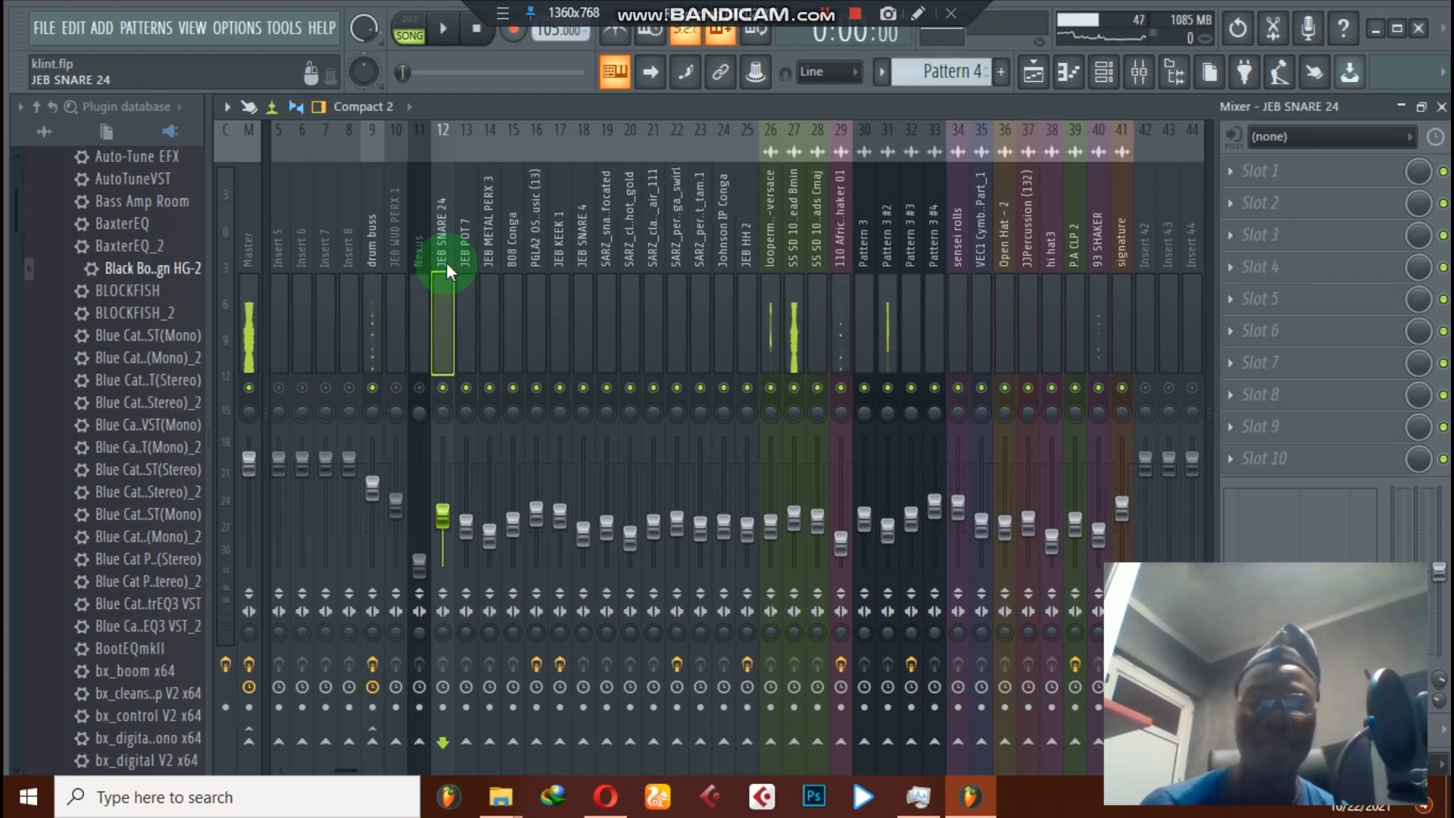
left_click(465, 258)
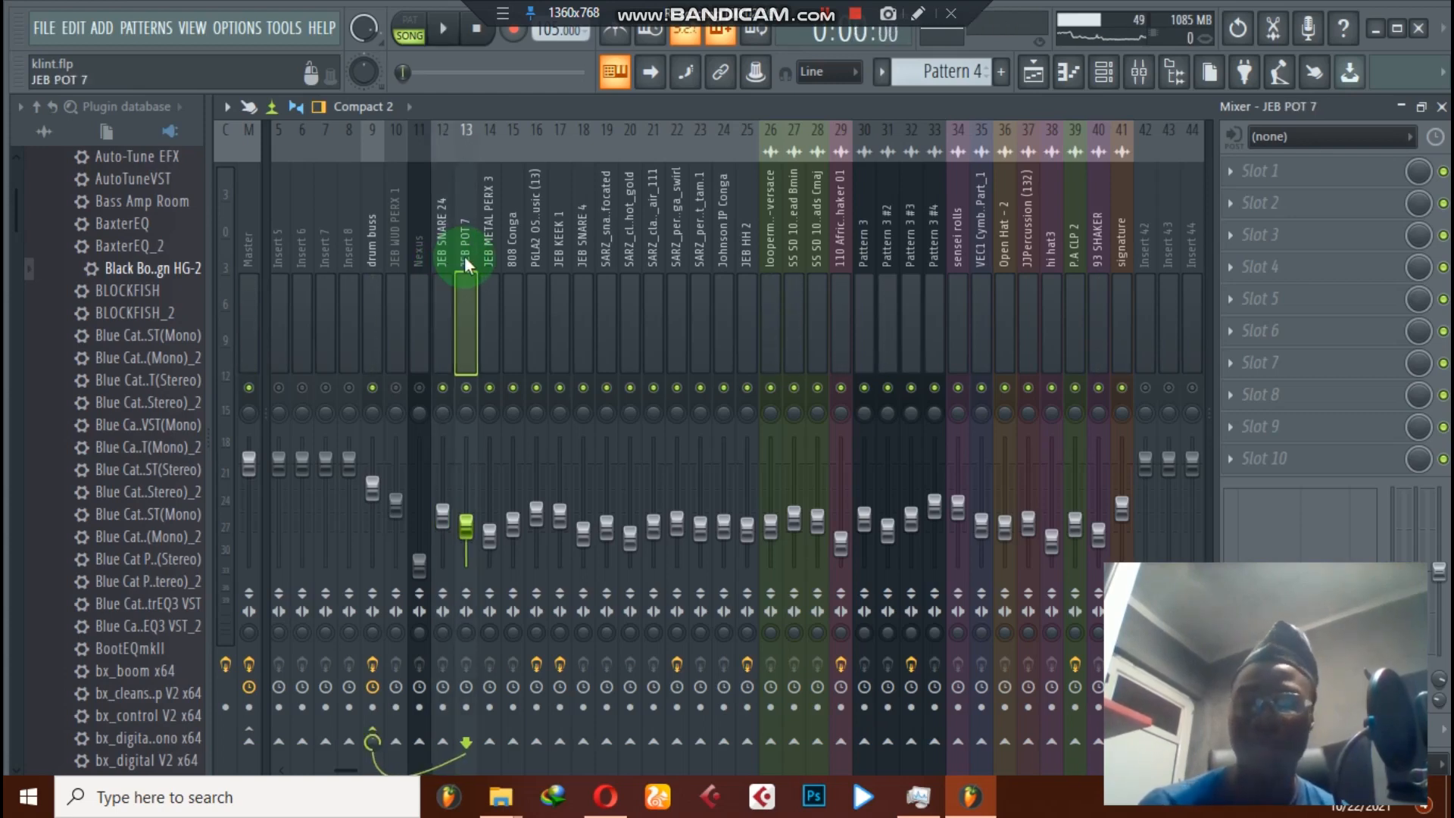
left_click(486, 262)
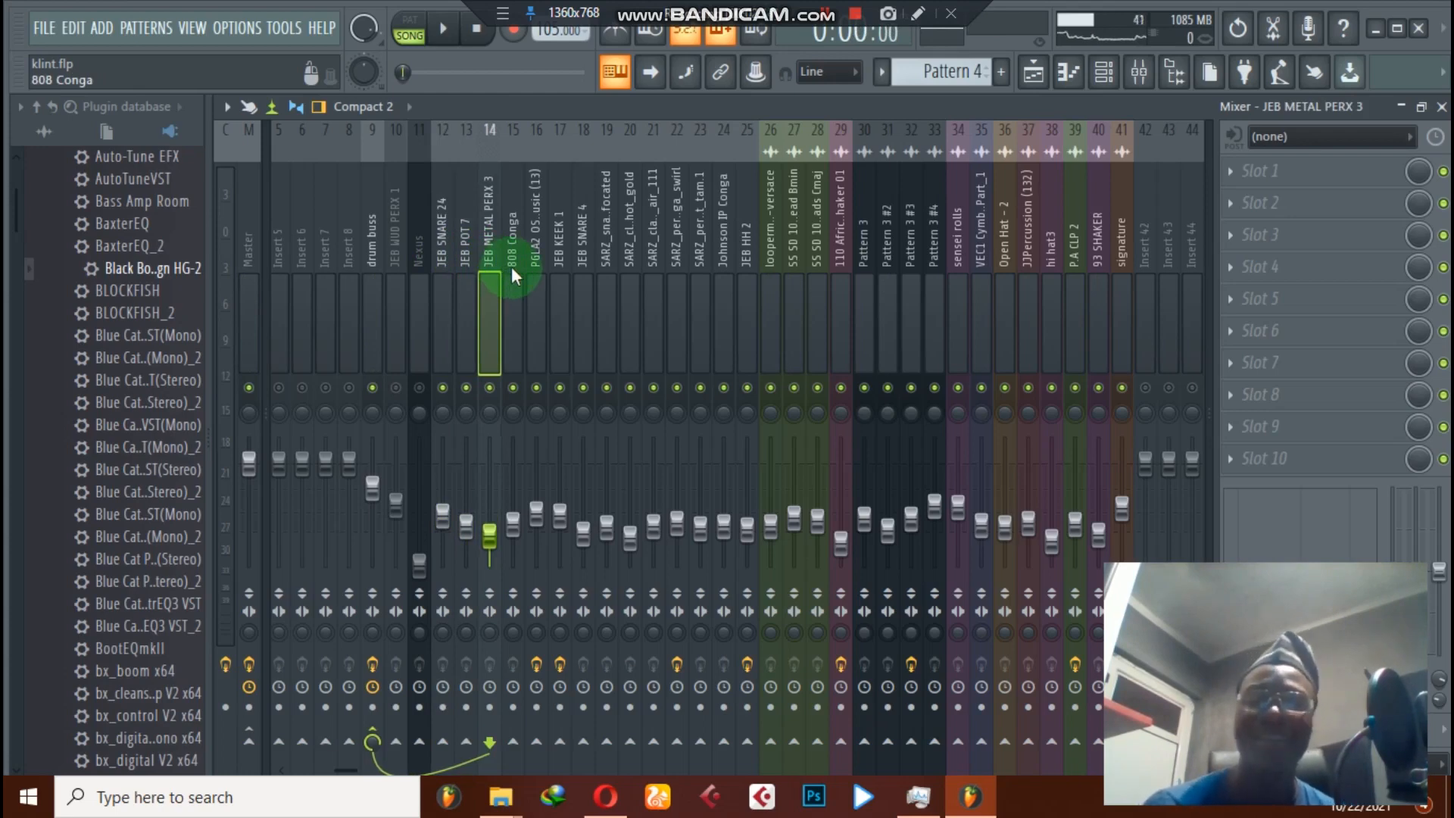
left_click(511, 266)
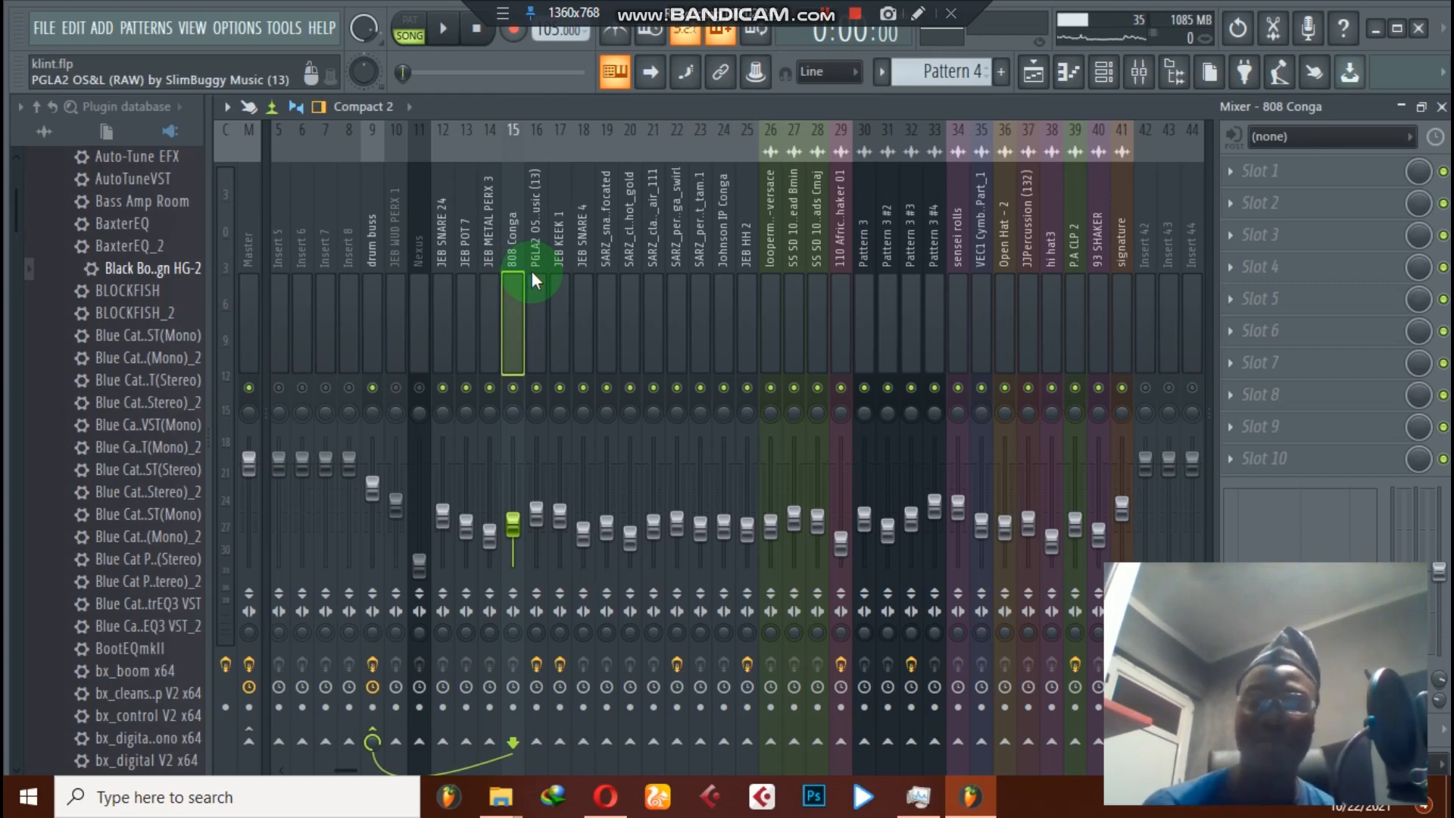
Step: Open Fruity Convolver on the PGLA2 OS&L mixer track and examine its impulse and equalizer views
left_click(532, 276)
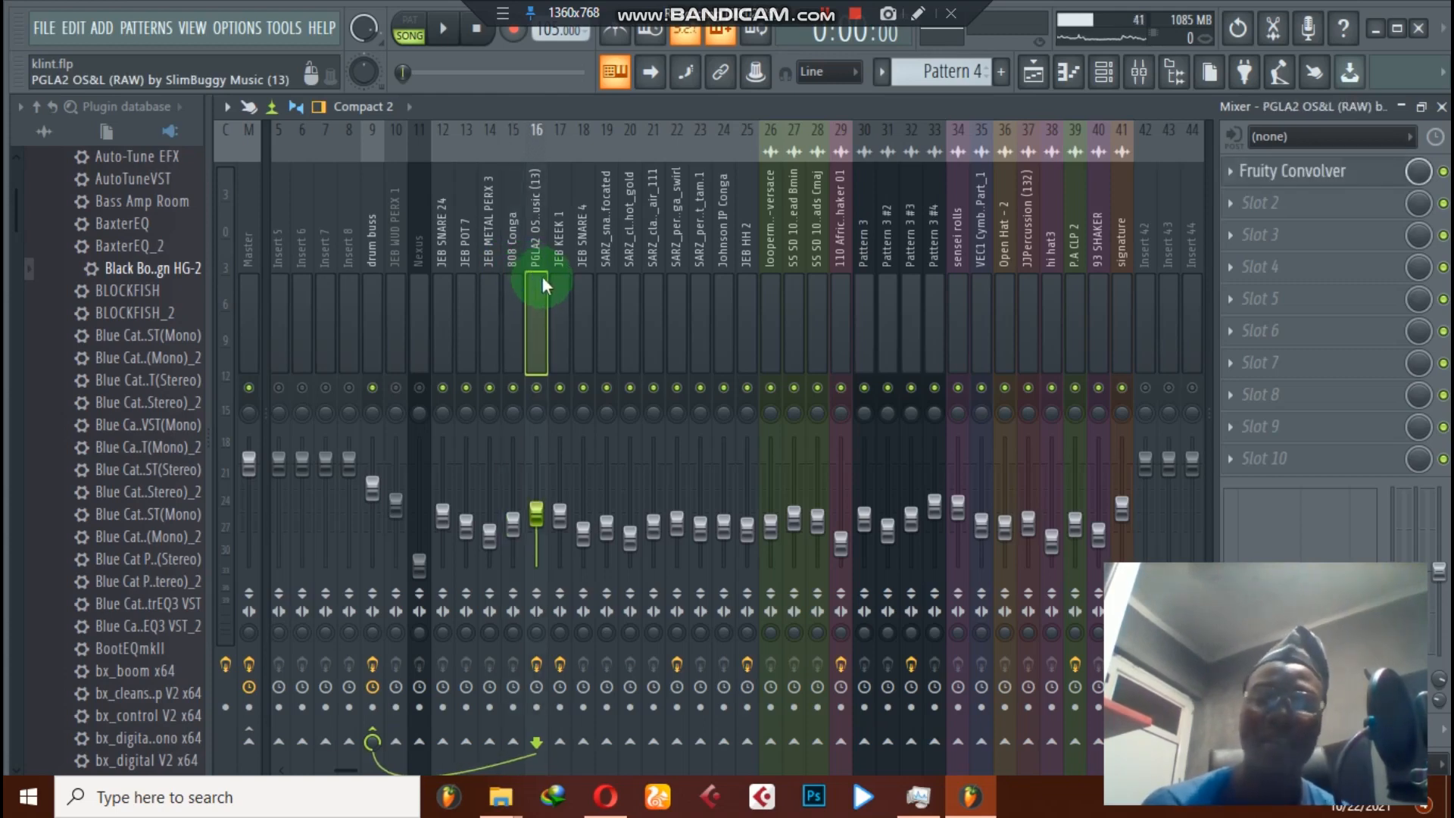
left_click(1240, 173)
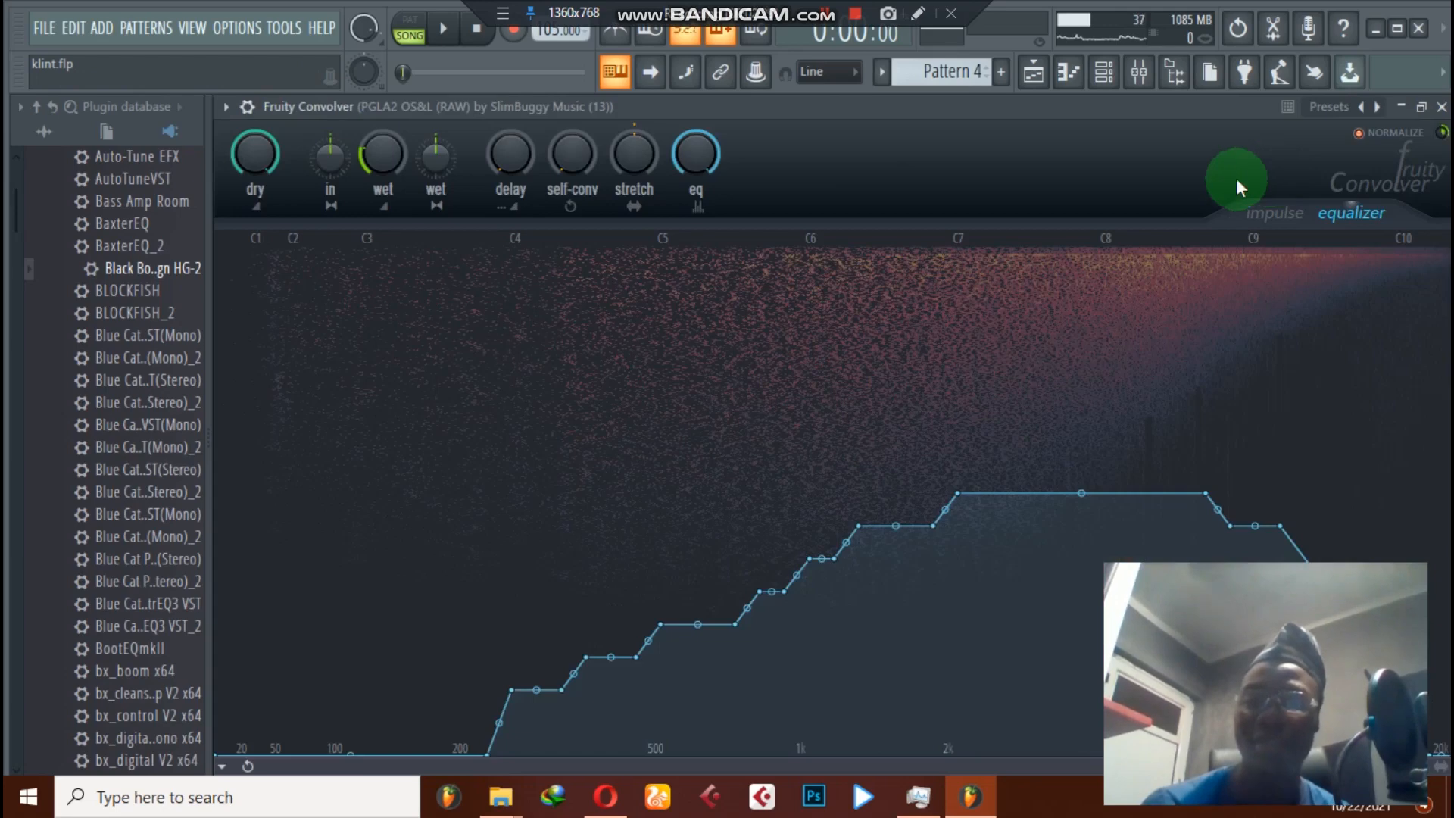
left_click(1288, 224)
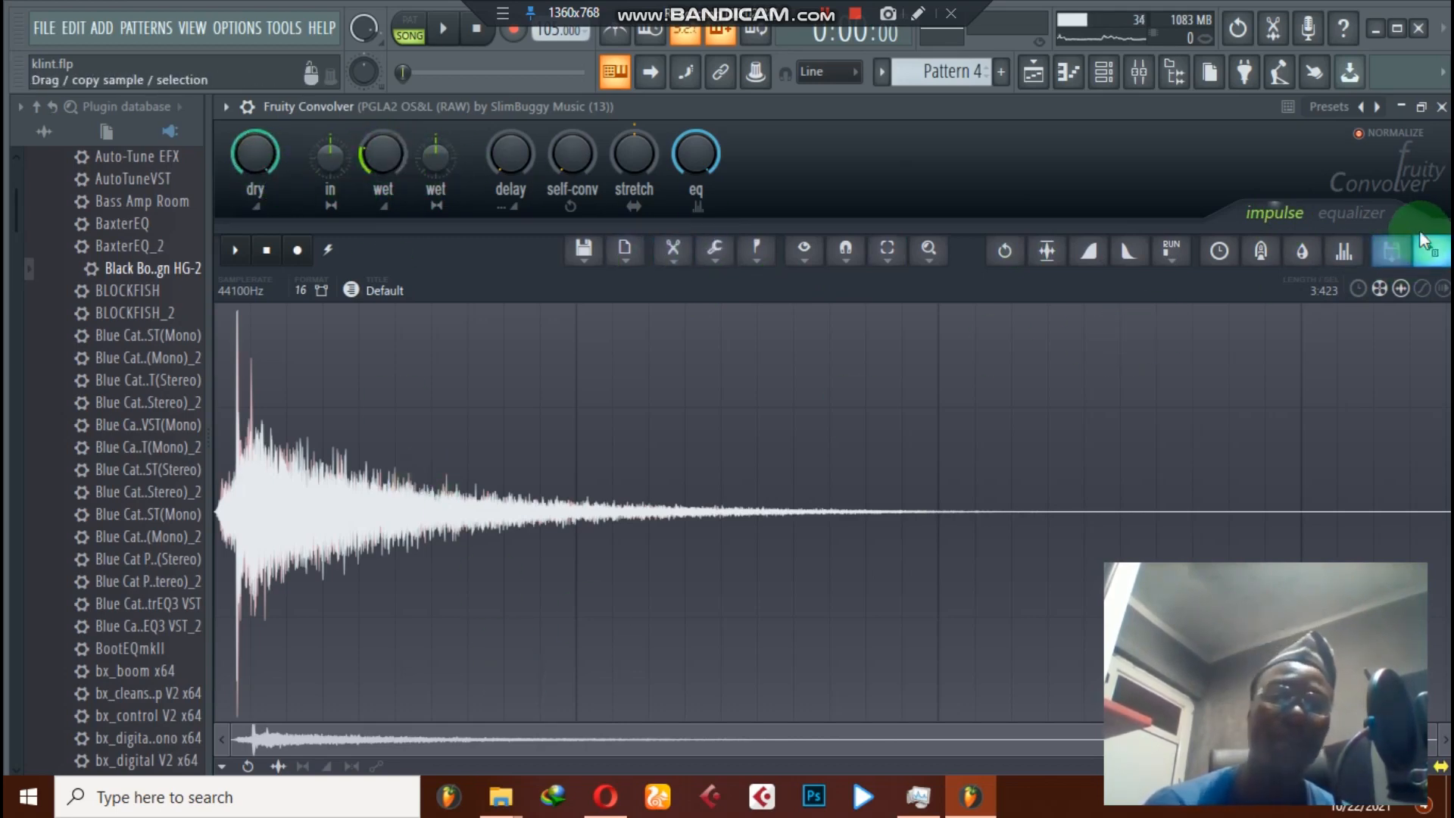
left_click(1352, 214)
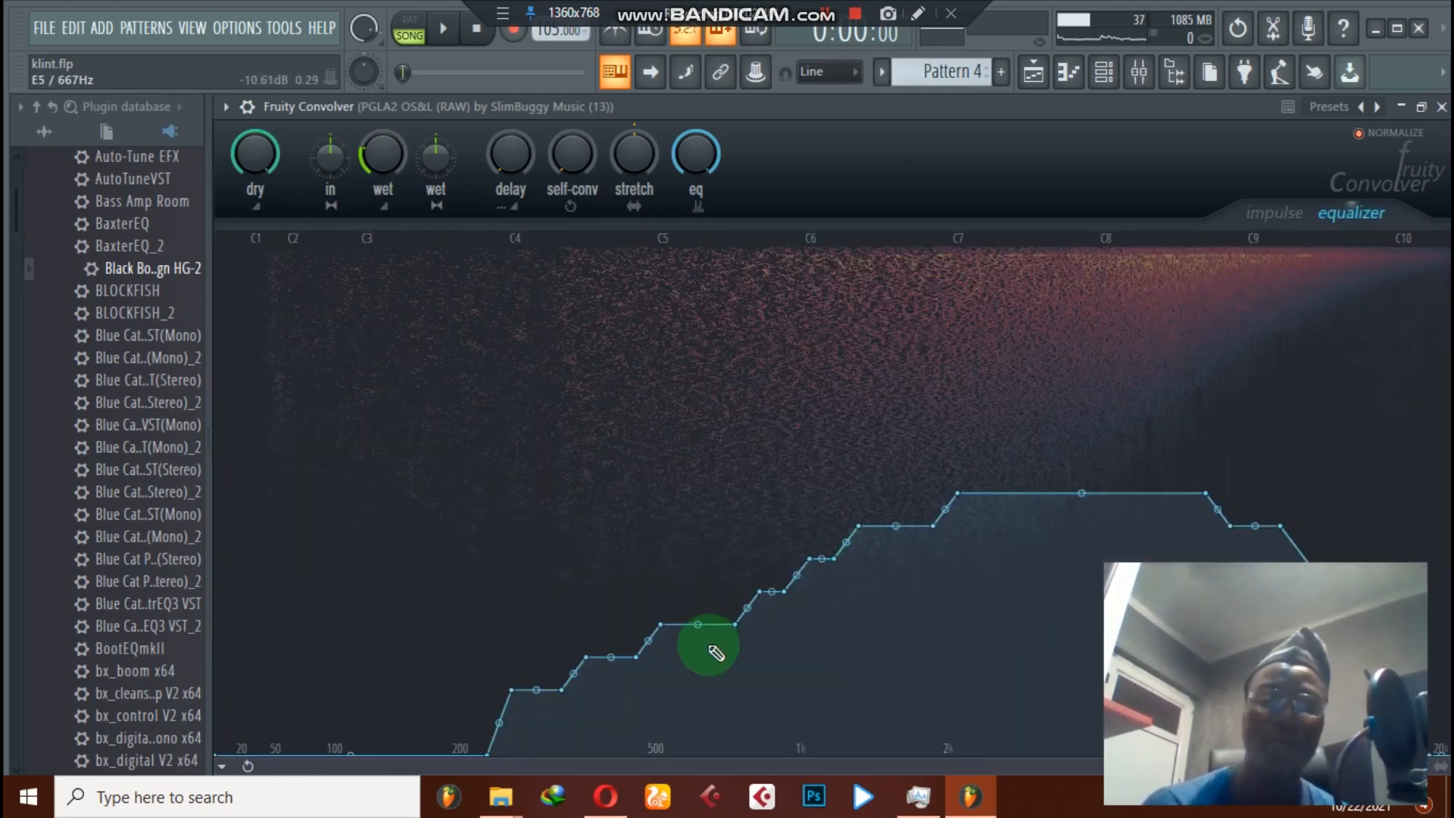
Step: Redraw the Fruity Convolver equalizer curve with lows cut to just above C4 and a stepped rise peaking around C8, and close the plugin
left_click_drag(468, 757, 542, 758)
mouse_move(632, 695)
left_mouse_down()
mouse_move(1023, 503)
mouse_move(1181, 492)
mouse_move(1287, 568)
left_mouse_up()
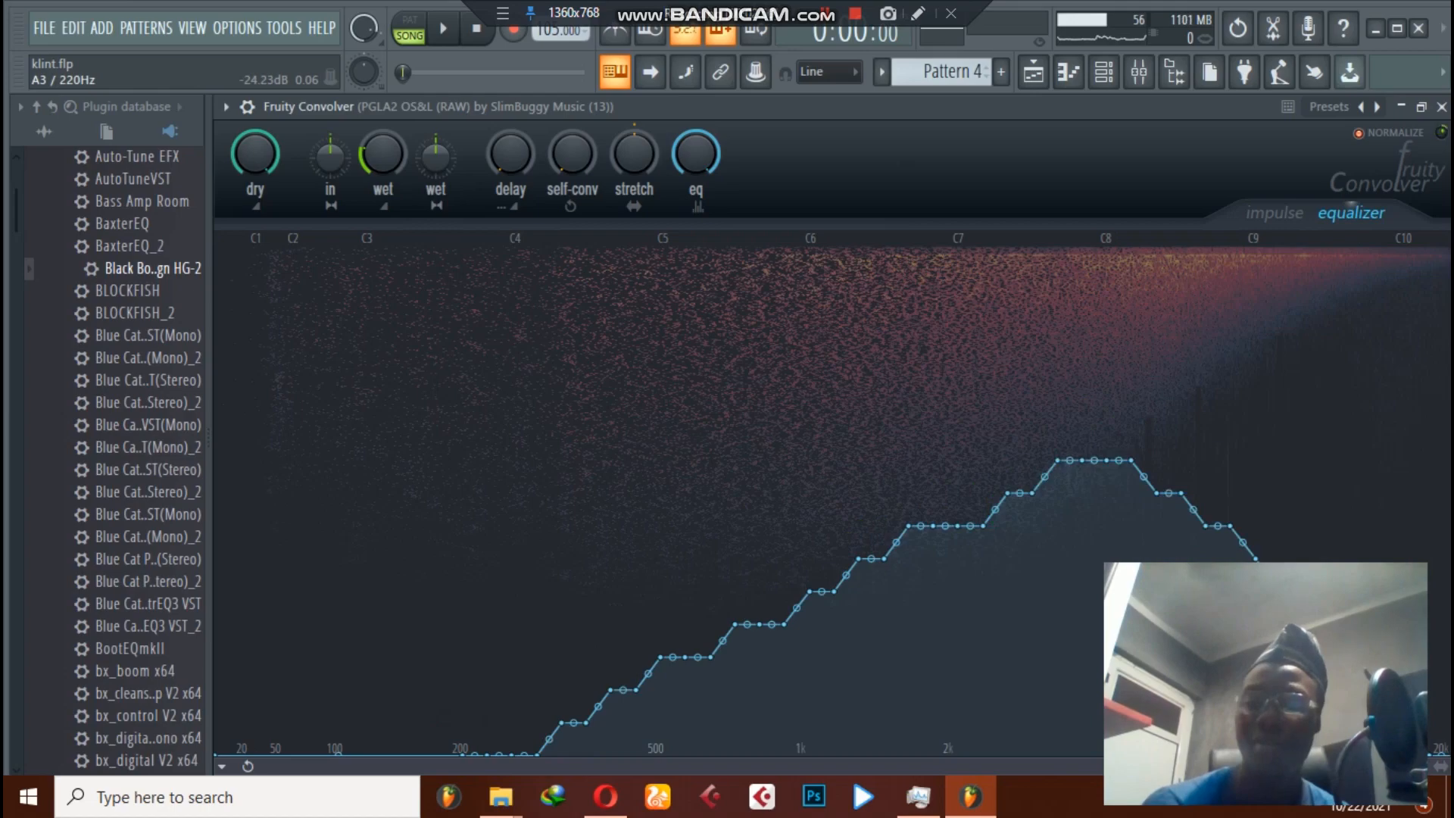
left_click(1441, 107)
Step: Examine the low-cut band 1 in Fruity Parametric EQ 2 on the JEB KEEK 1 mixer track and close the plugin
left_click(561, 270)
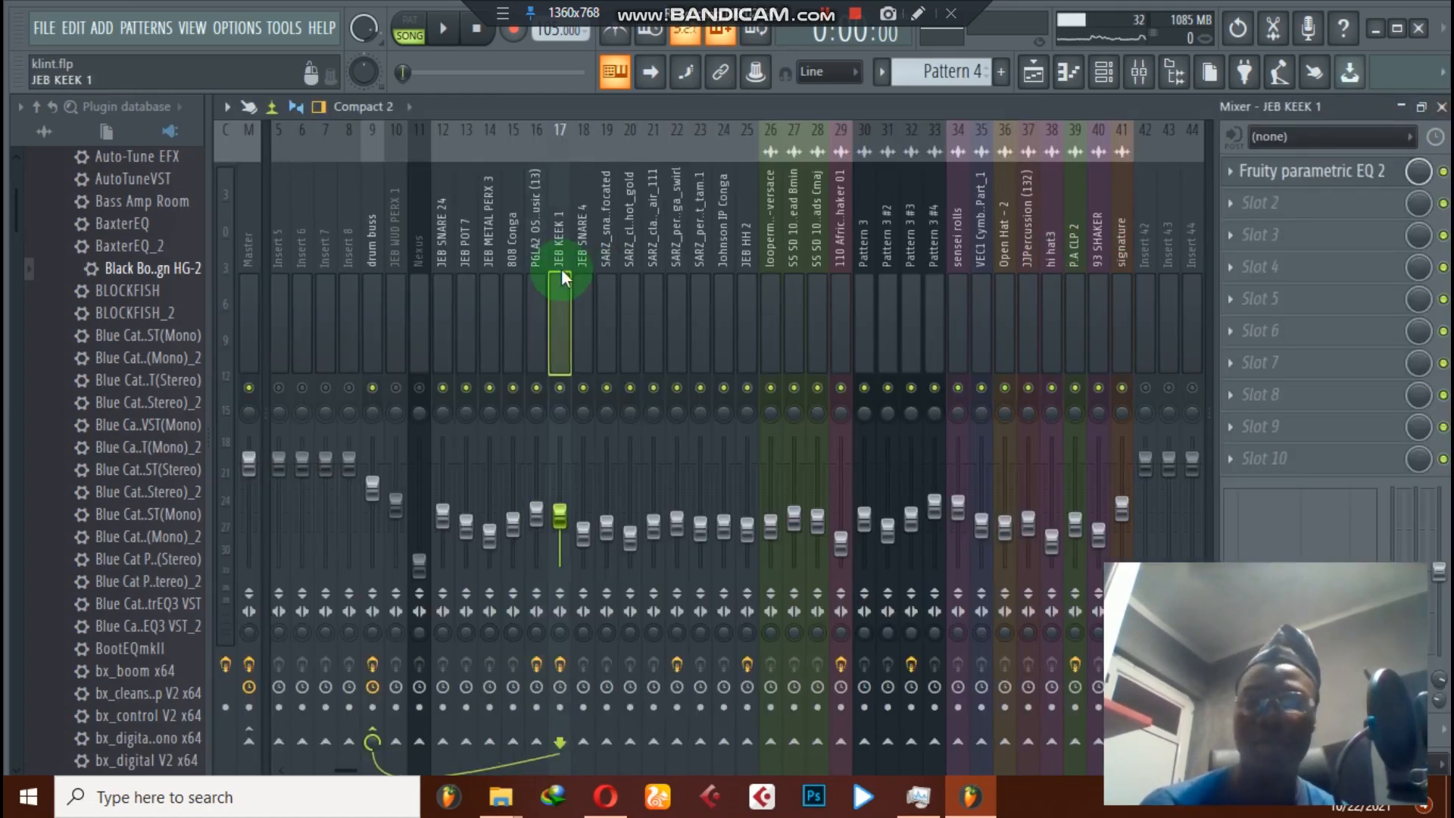
left_click(1261, 171)
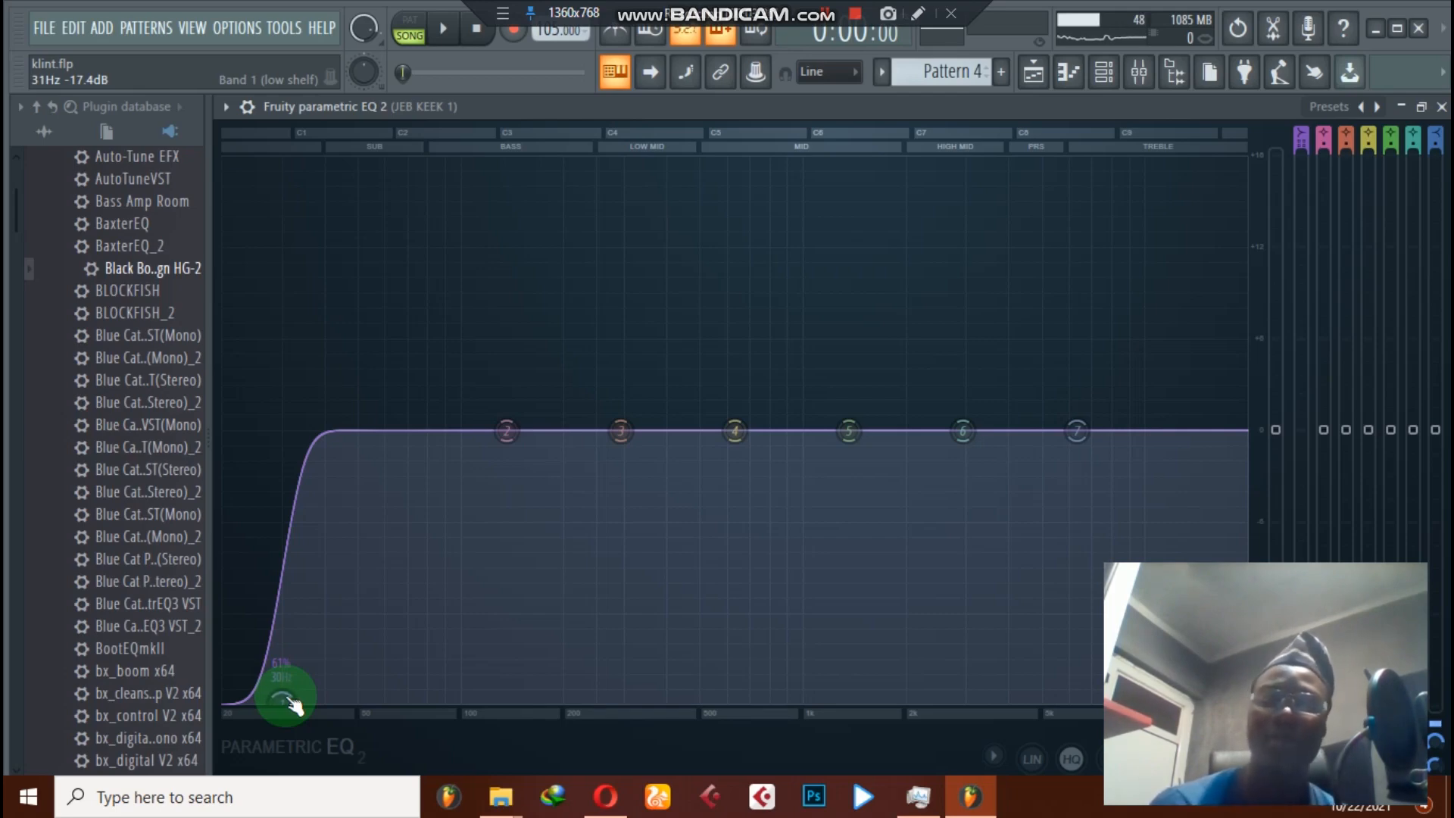
mouse_move(293, 705)
left_mouse_down()
mouse_move(284, 663)
mouse_move(261, 694)
mouse_move(283, 706)
left_mouse_up()
left_click_drag(257, 561, 262, 602)
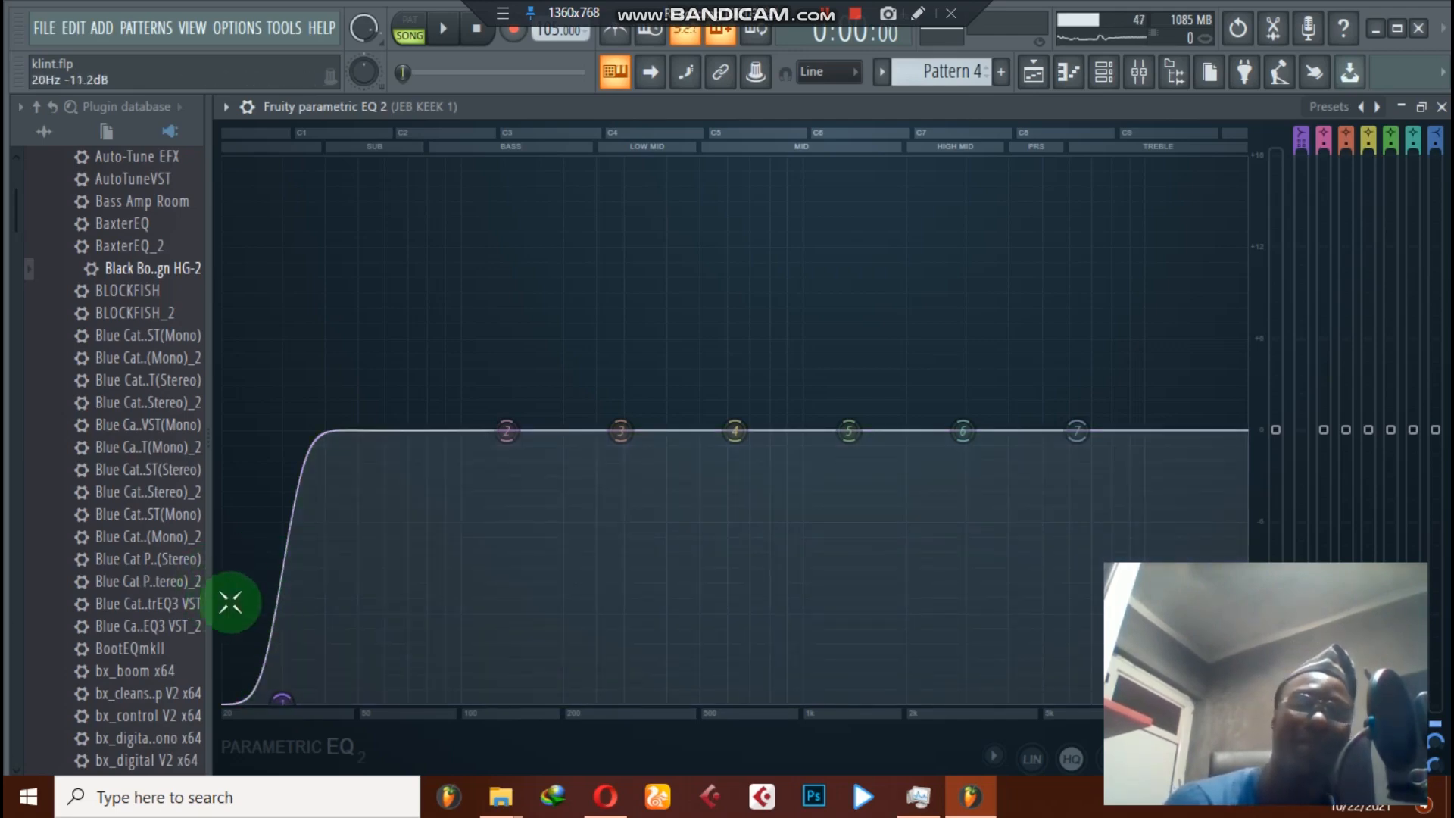
left_click(1441, 107)
Step: Check the effect slots of mixer tracks 18 to 21, from JEB SNARE 4 through the first three SARZ tracks
left_click(583, 291)
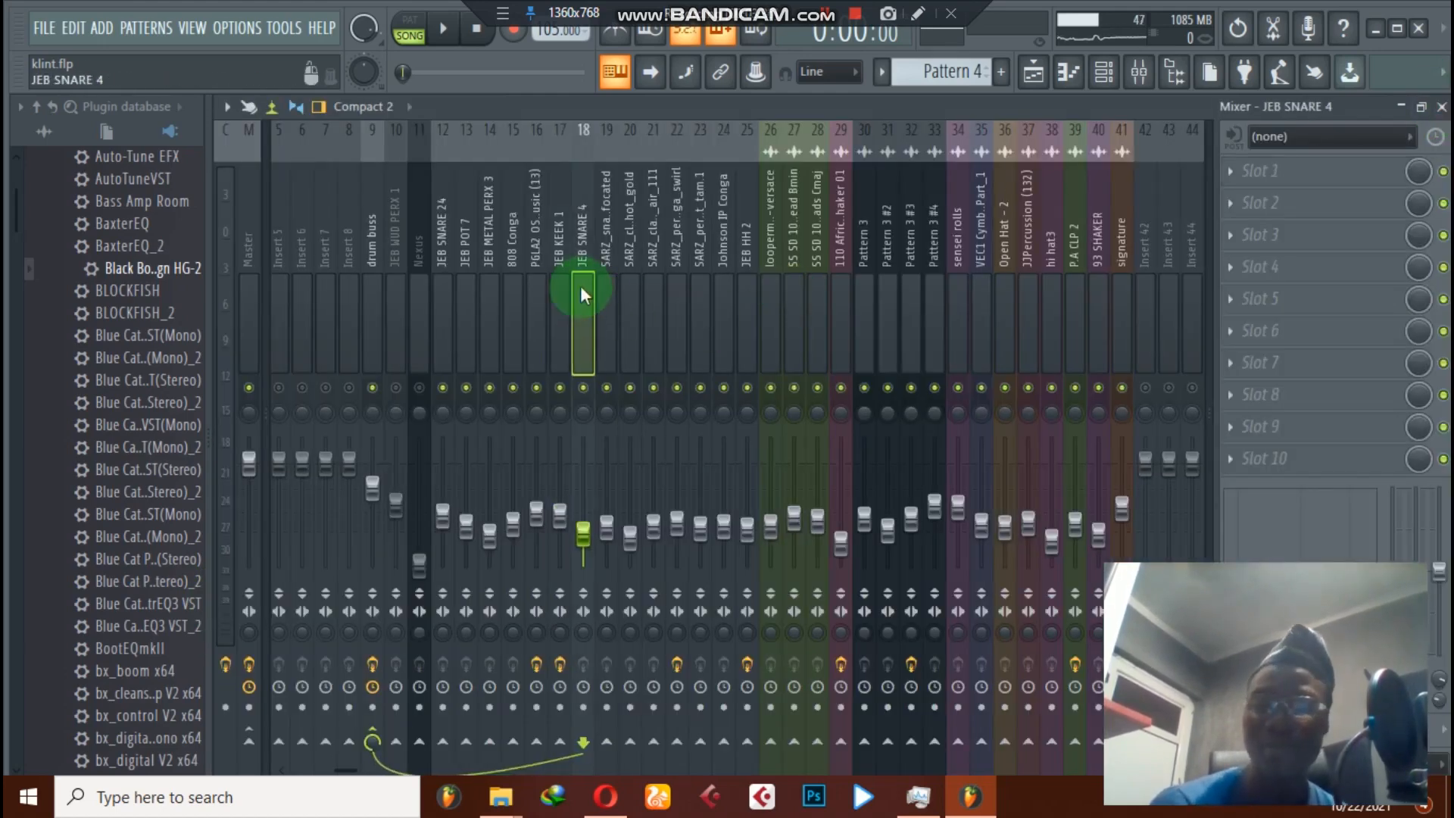
left_click(606, 292)
left_click(630, 297)
left_click(653, 293)
Step: Examine the low-cut band 1 in Fruity Parametric EQ 2 on the SARZ conga swirl track, and go to the SARZ tam.1 track
left_click(674, 294)
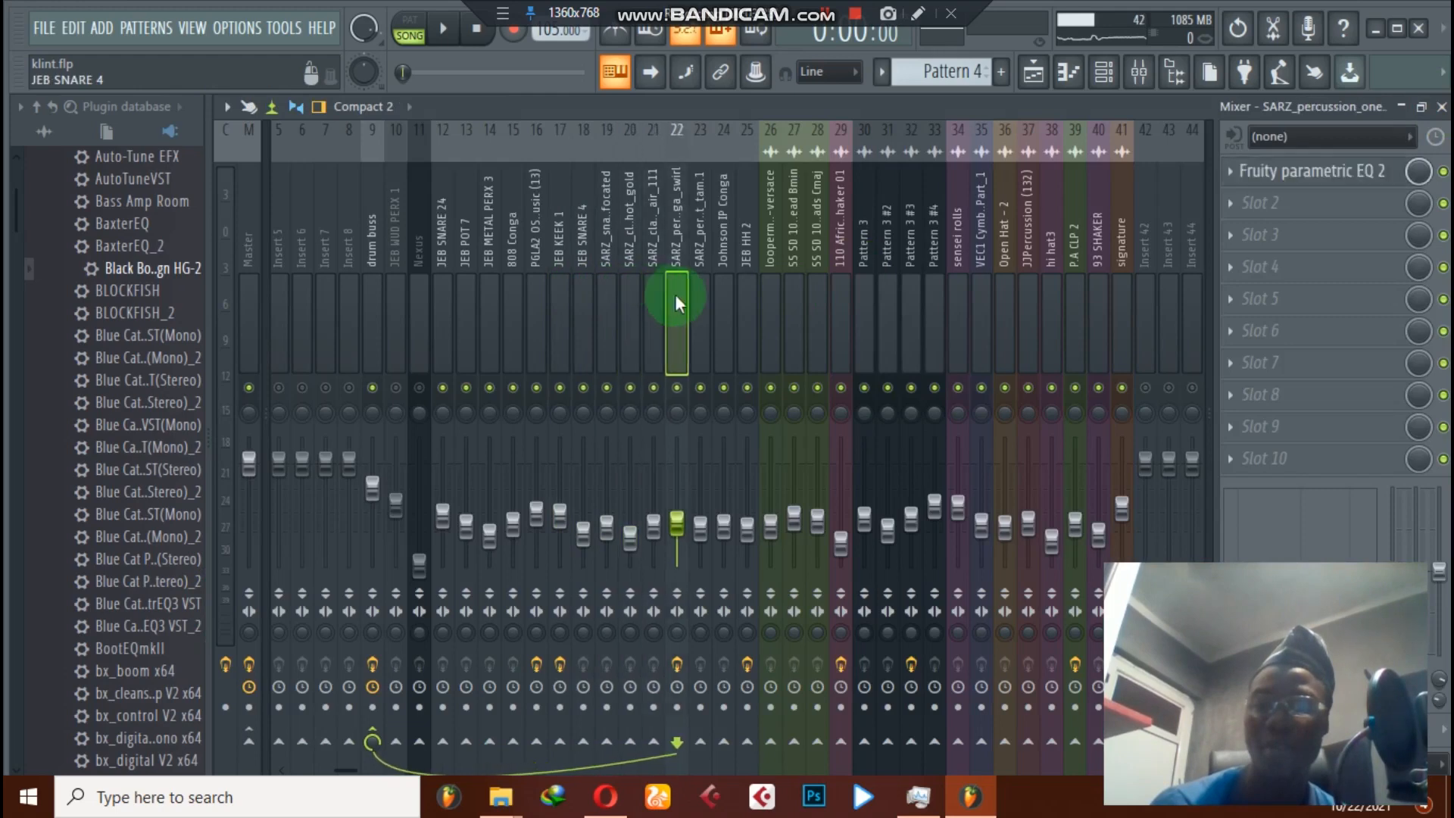
left_click(1282, 182)
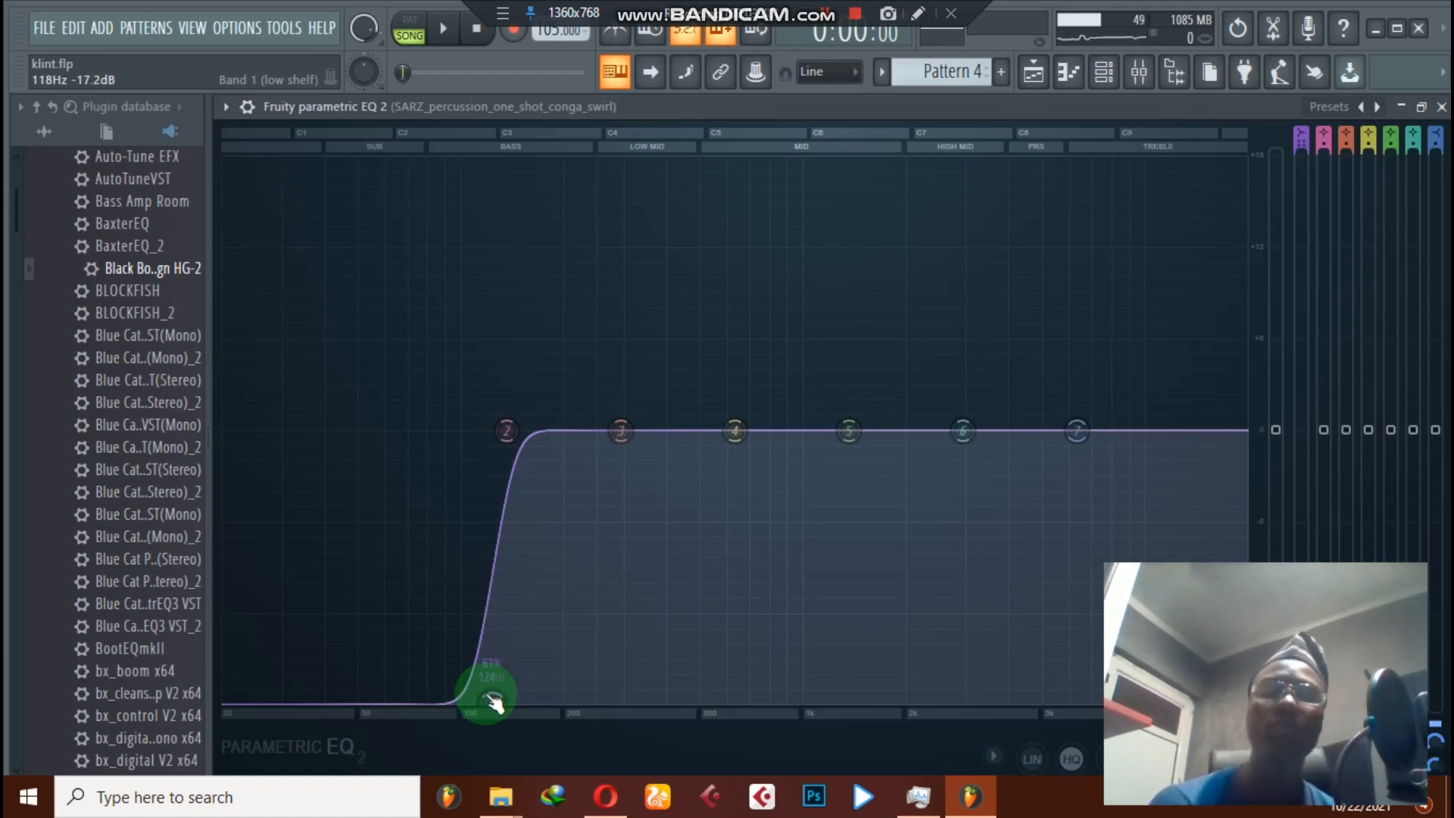
mouse_move(493, 700)
left_mouse_down()
mouse_move(493, 529)
mouse_move(512, 447)
mouse_move(496, 703)
left_mouse_up()
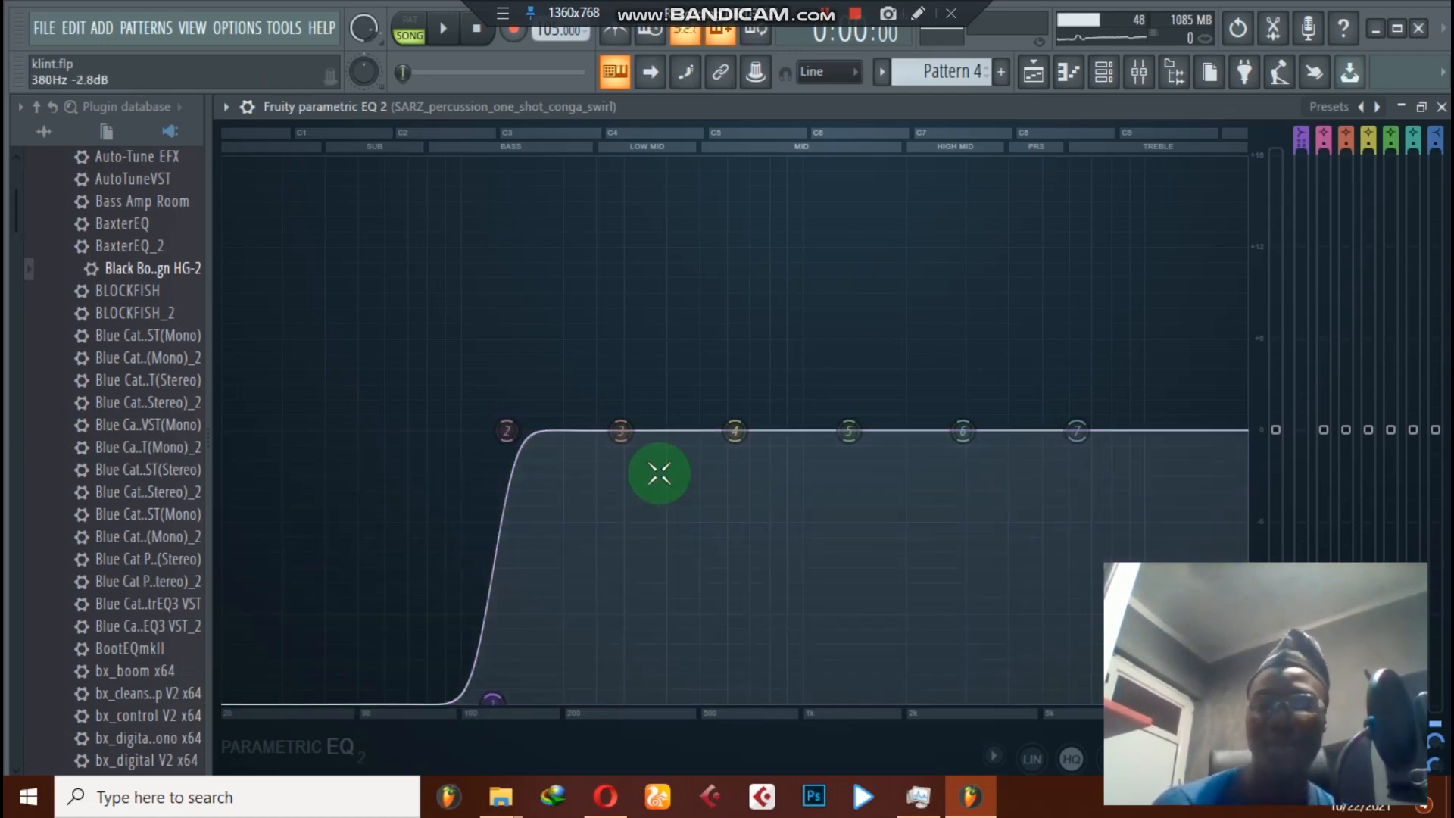
left_click(1442, 106)
left_click(708, 280)
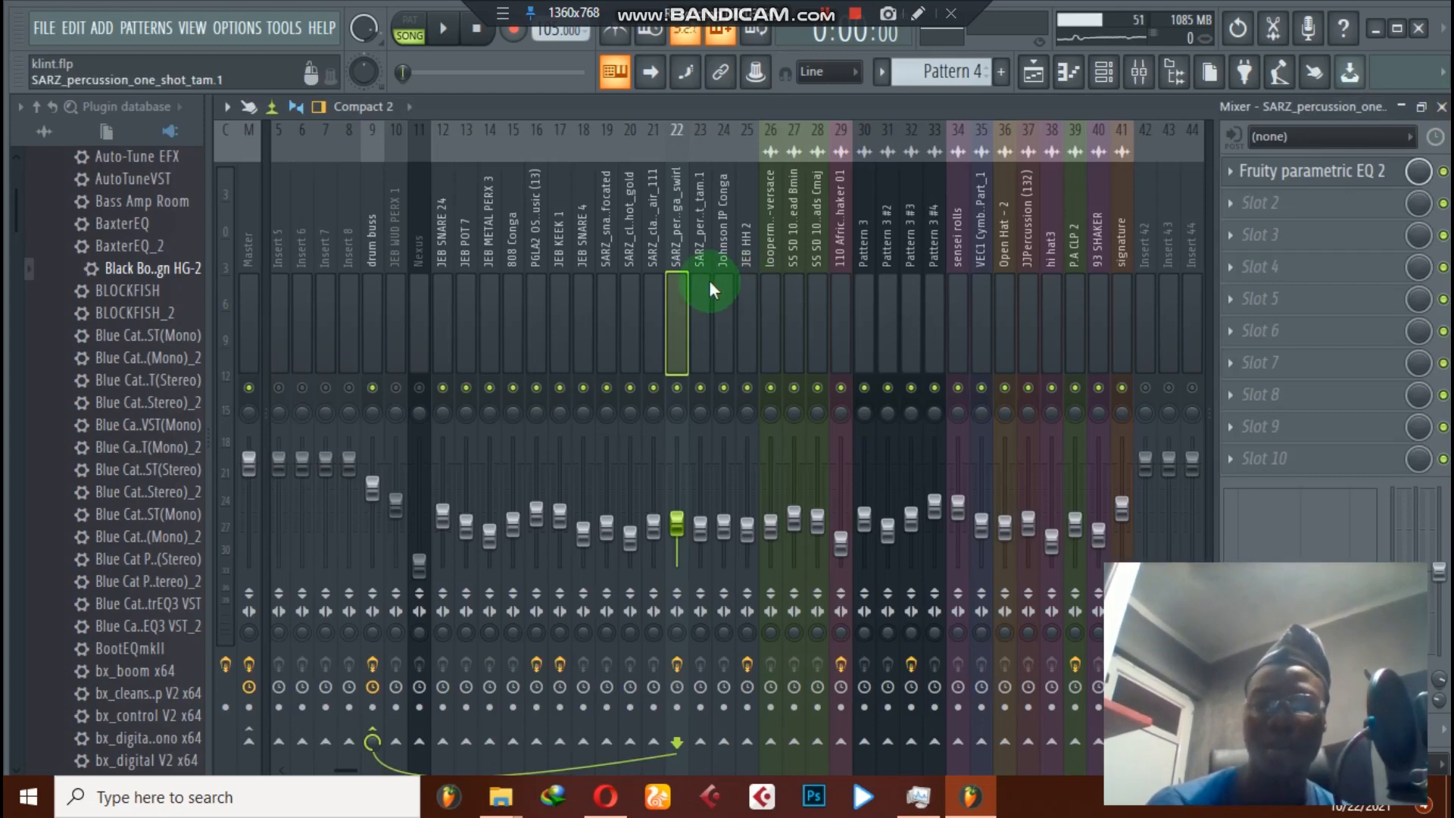
Step: Examine the Fruity Convolver equalizer curve on the JEB HH 2 mixer track and close the plugin
left_click(747, 277)
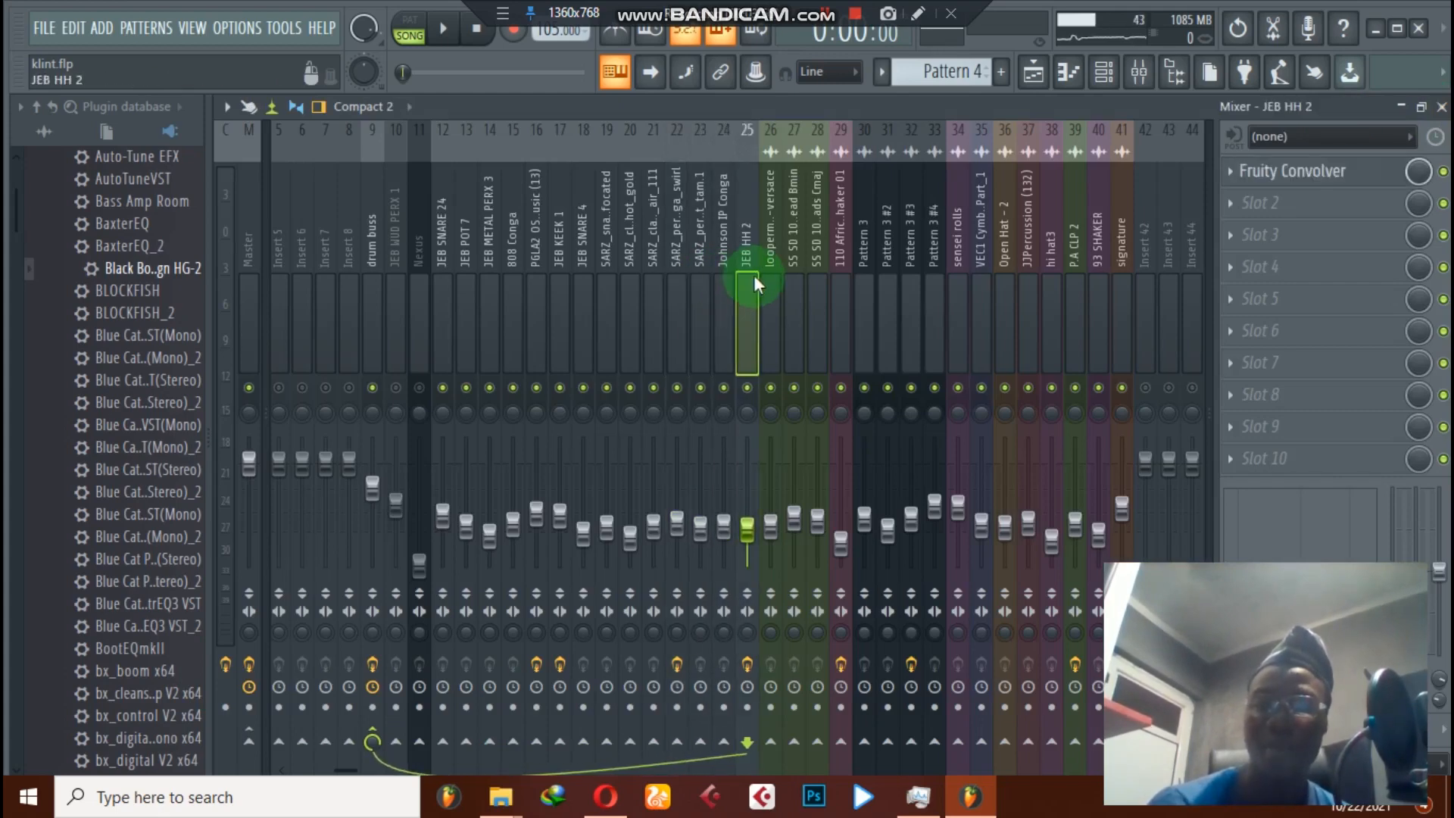
left_click(1298, 171)
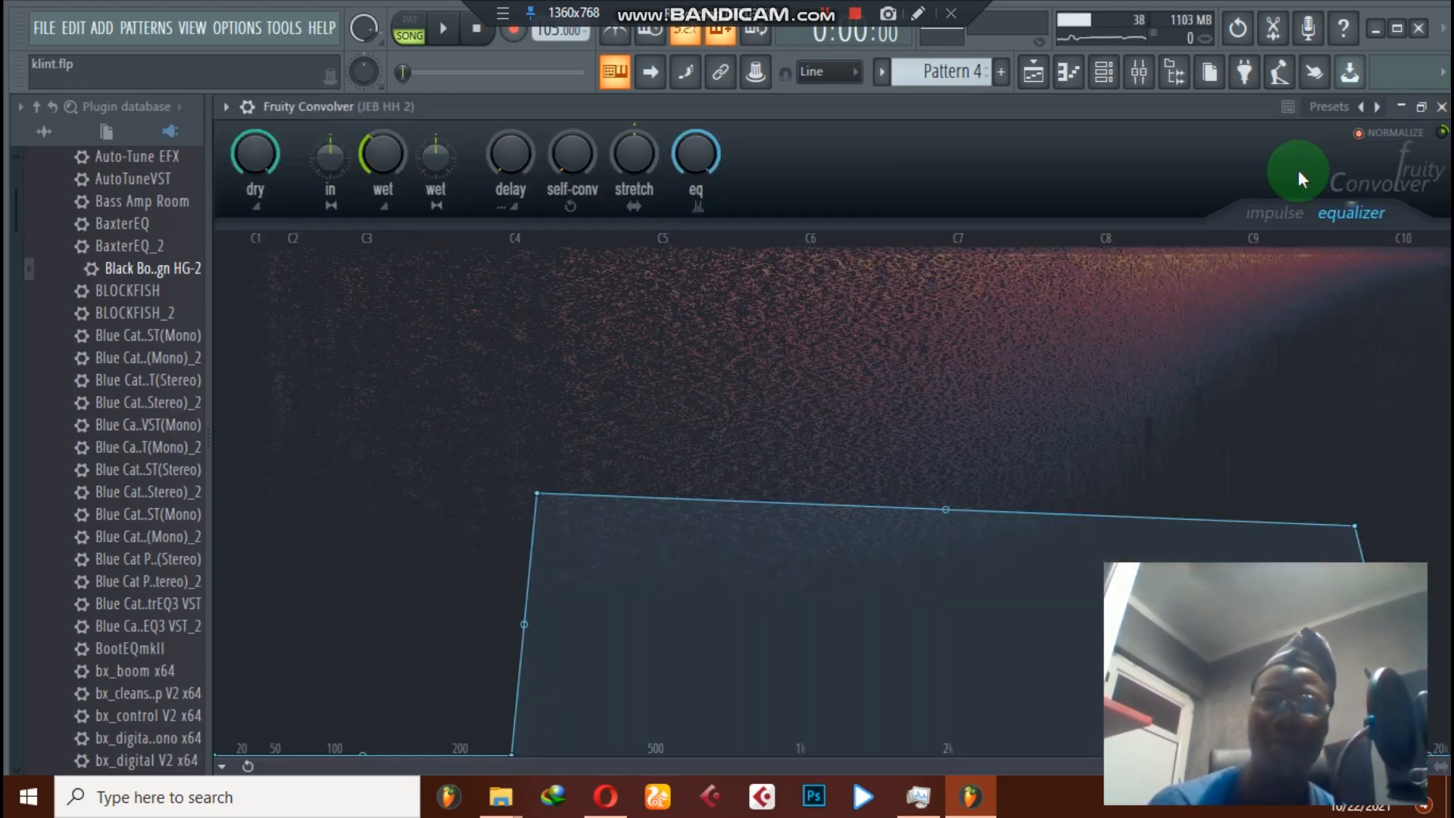
left_click(1442, 107)
Step: Check mixer tracks 26, 27 and 29, and examine the Fruity Stereo Shaper settings on 110 African Shaker 01
left_click(771, 265)
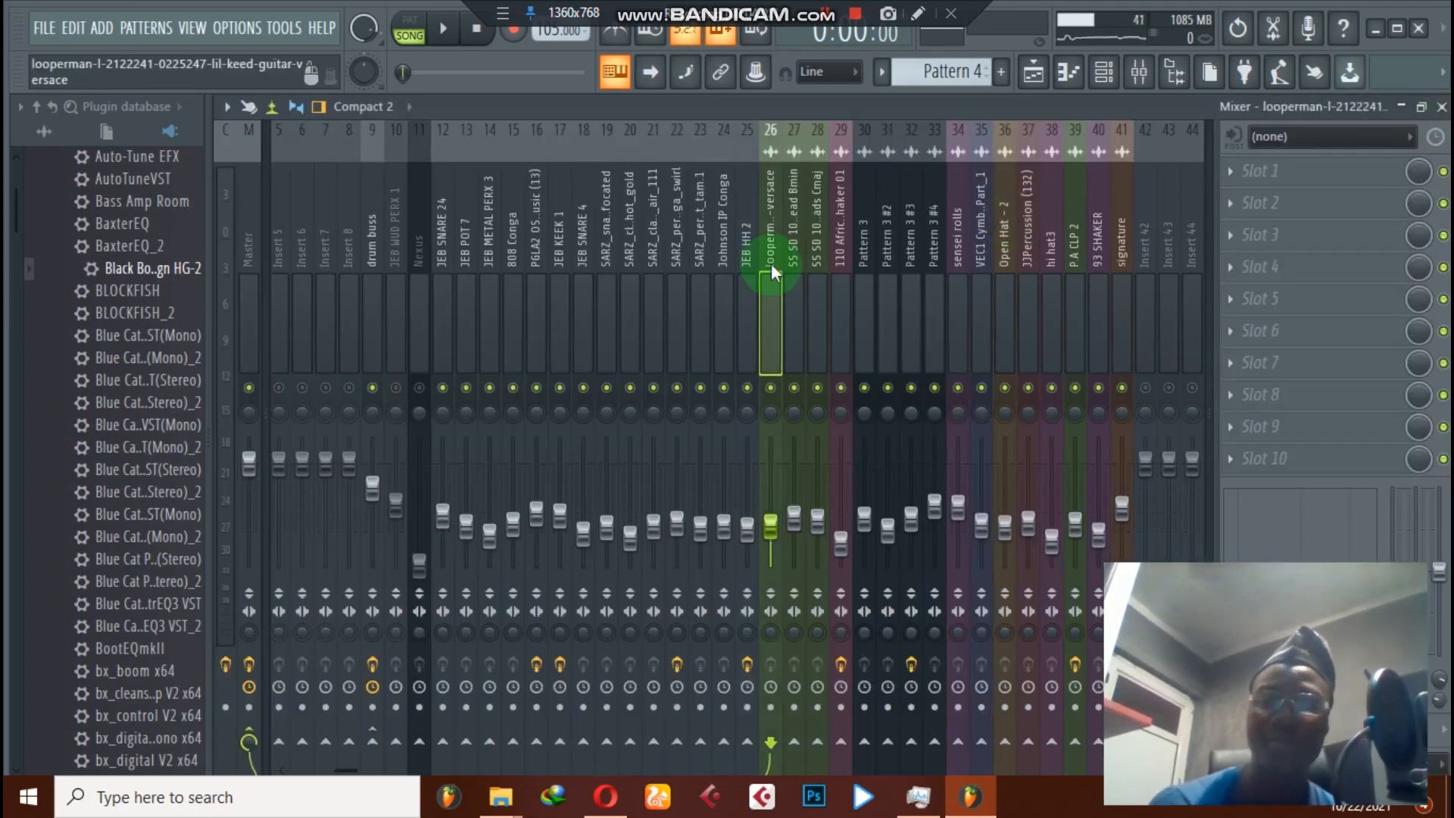
left_click(793, 269)
left_click(839, 267)
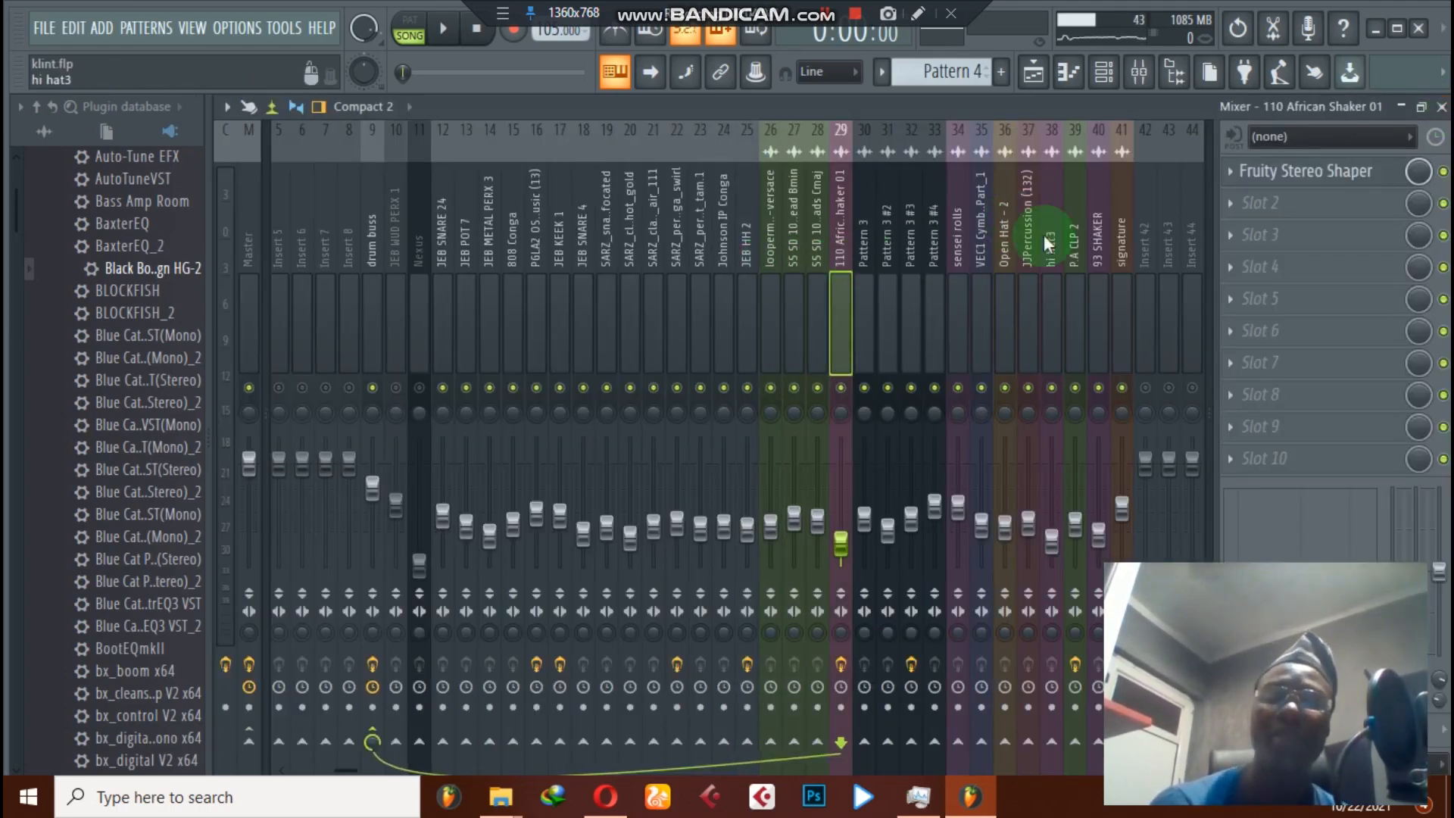
left_click(1278, 184)
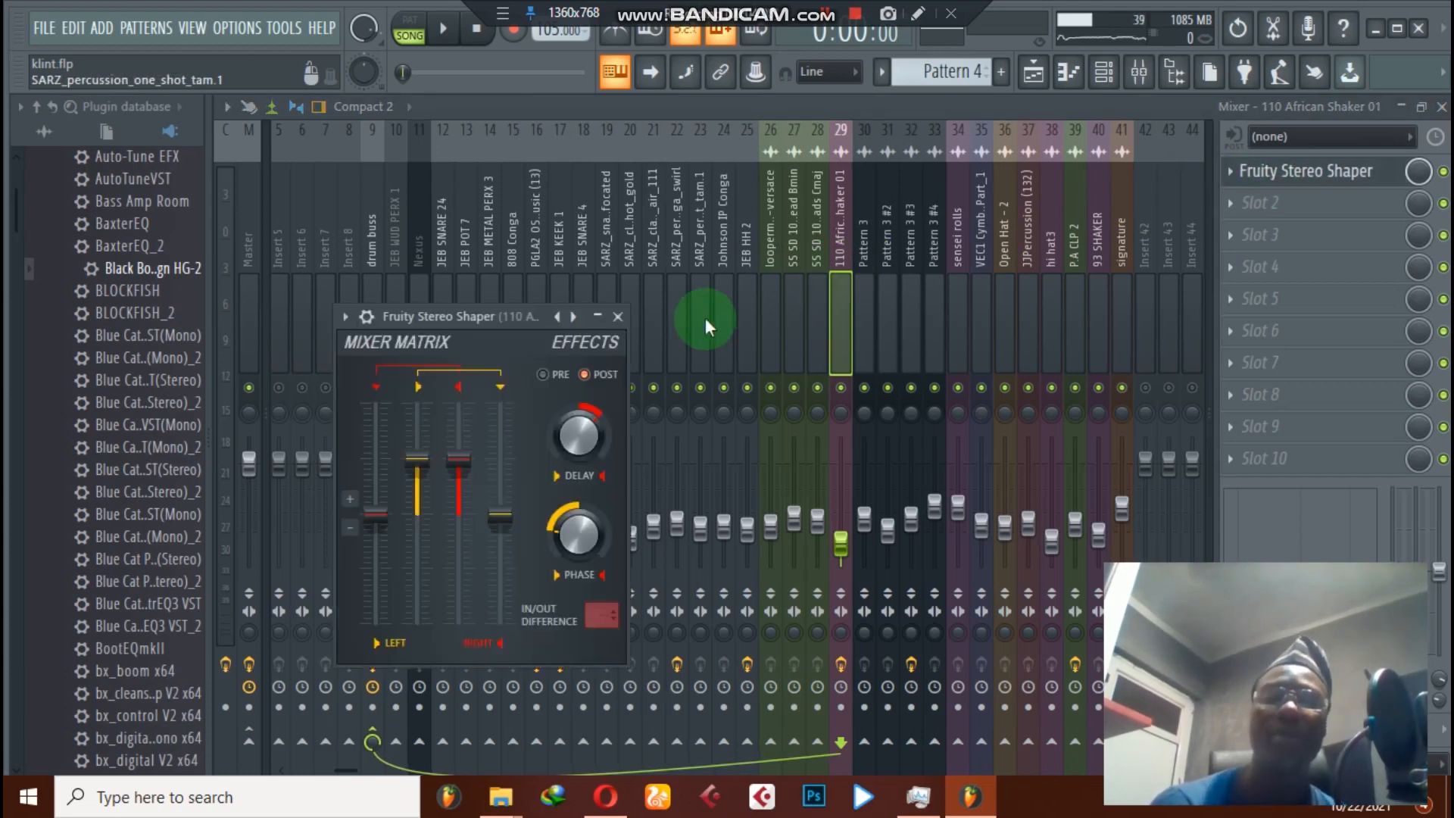
left_click(618, 317)
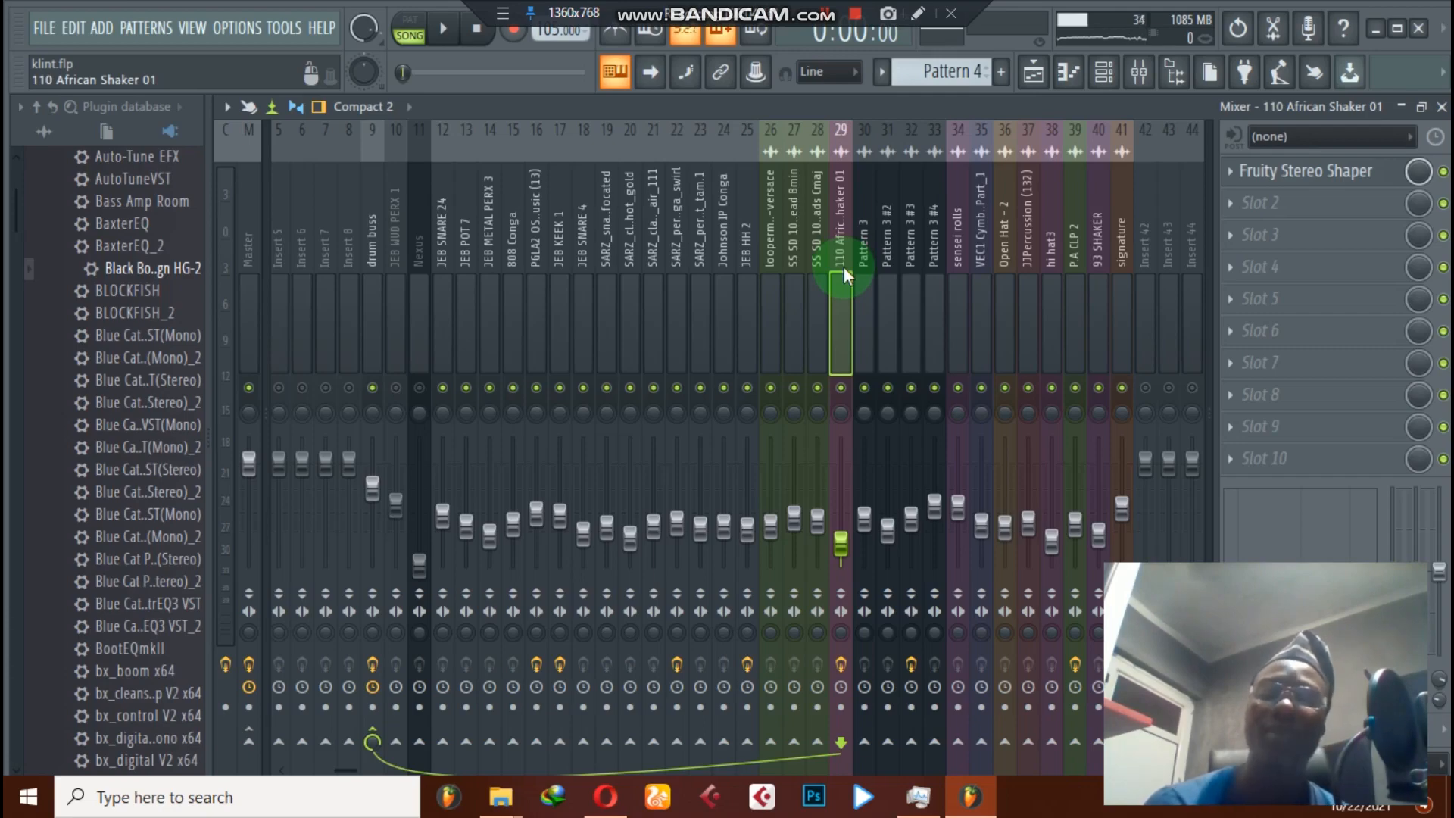
Step: Add a second Fruity Stereo Shaper in slot 2 of 110 African Shaker 01 and look through its preset list
left_click(1241, 216)
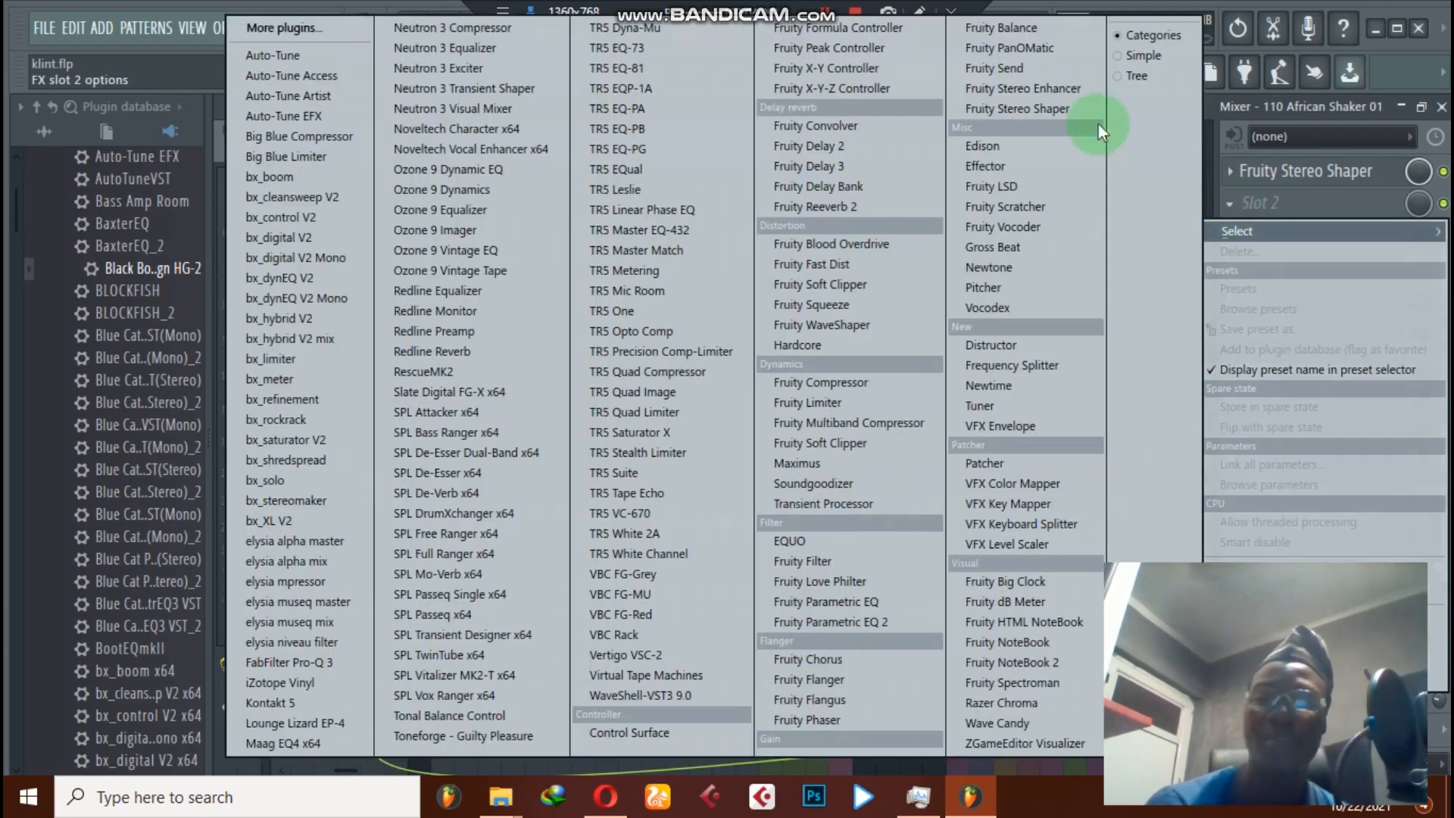
left_click(1079, 106)
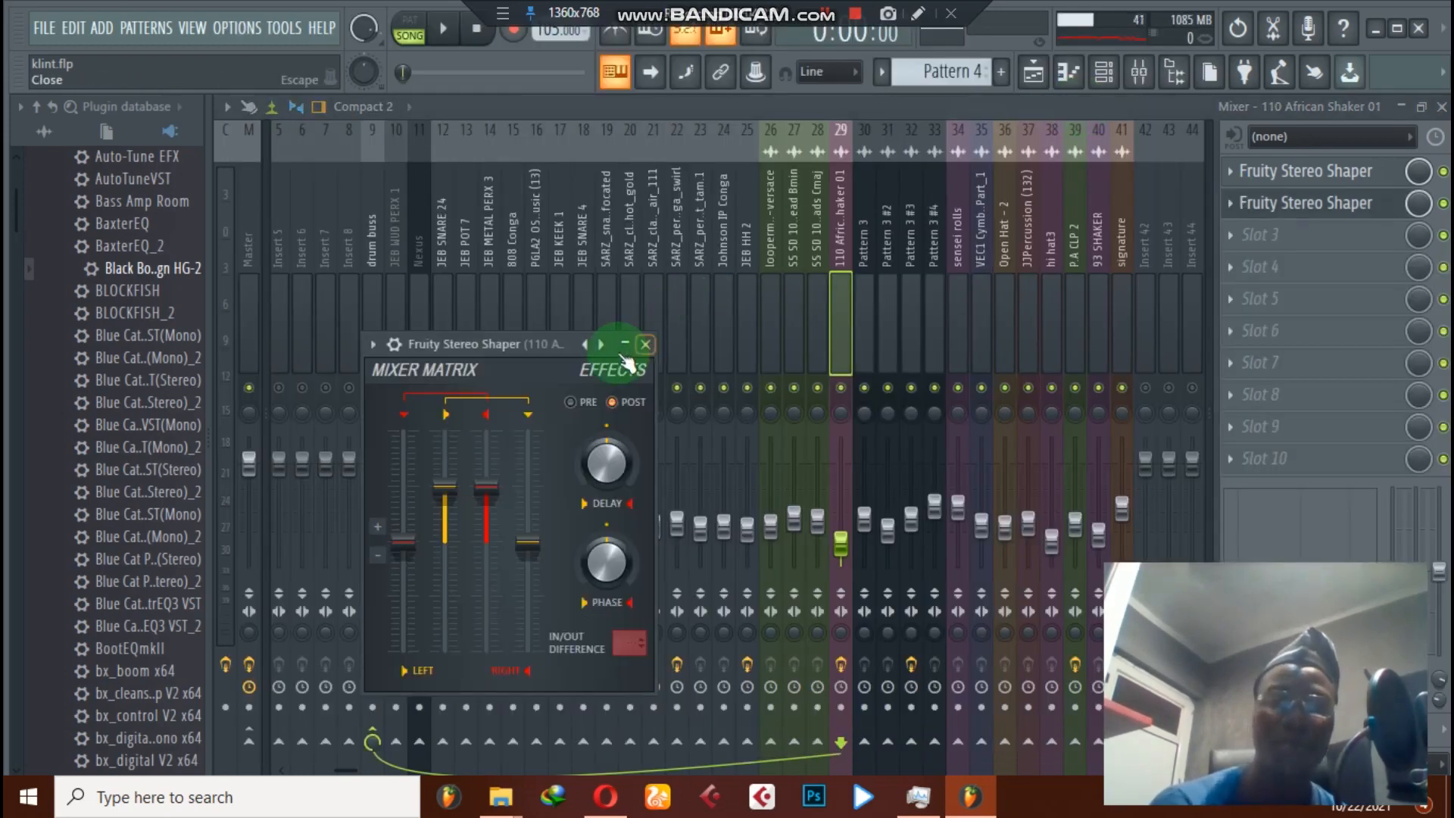
left_click_drag(559, 350, 501, 251)
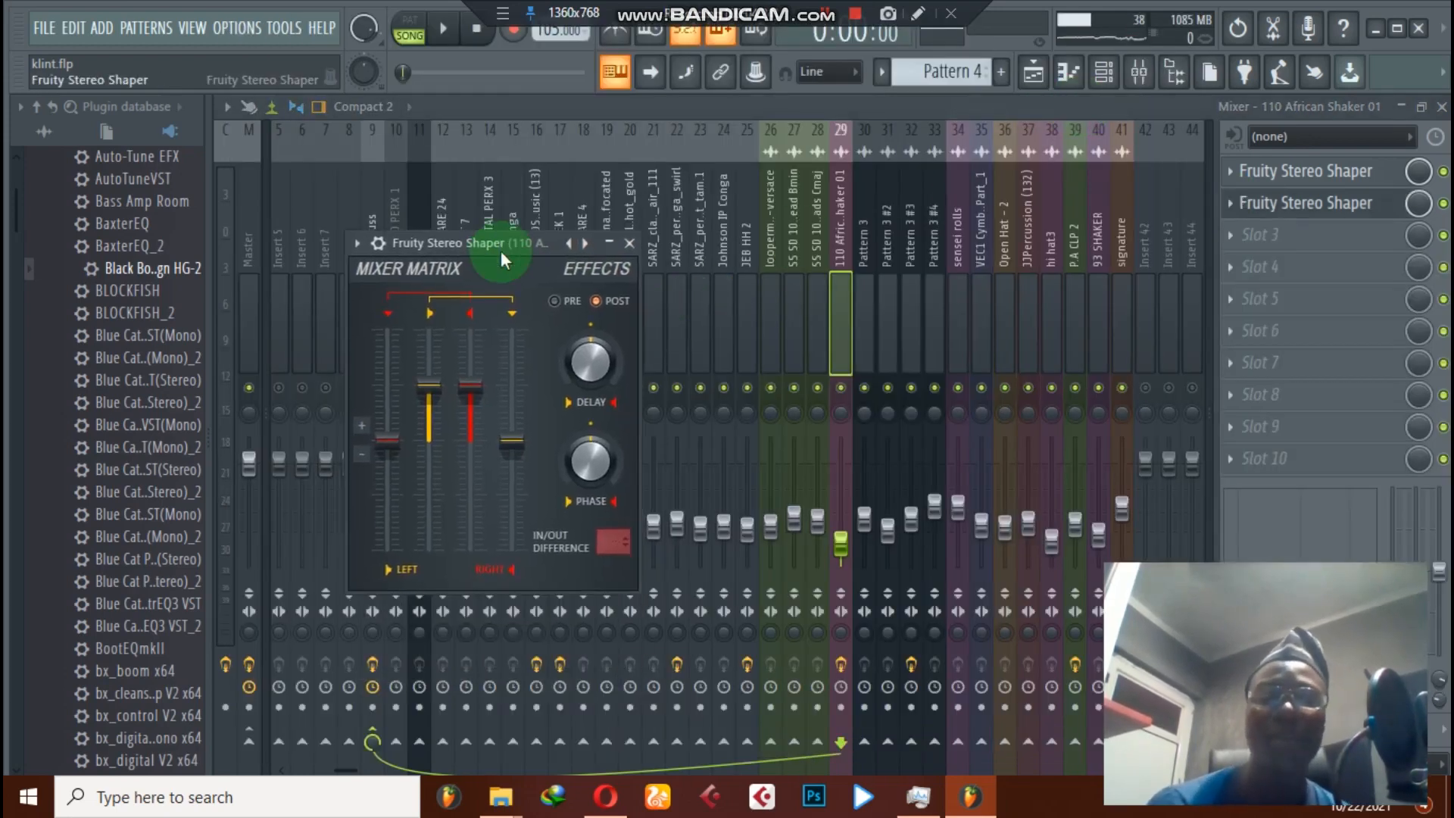
left_click(579, 246)
right_click(583, 244)
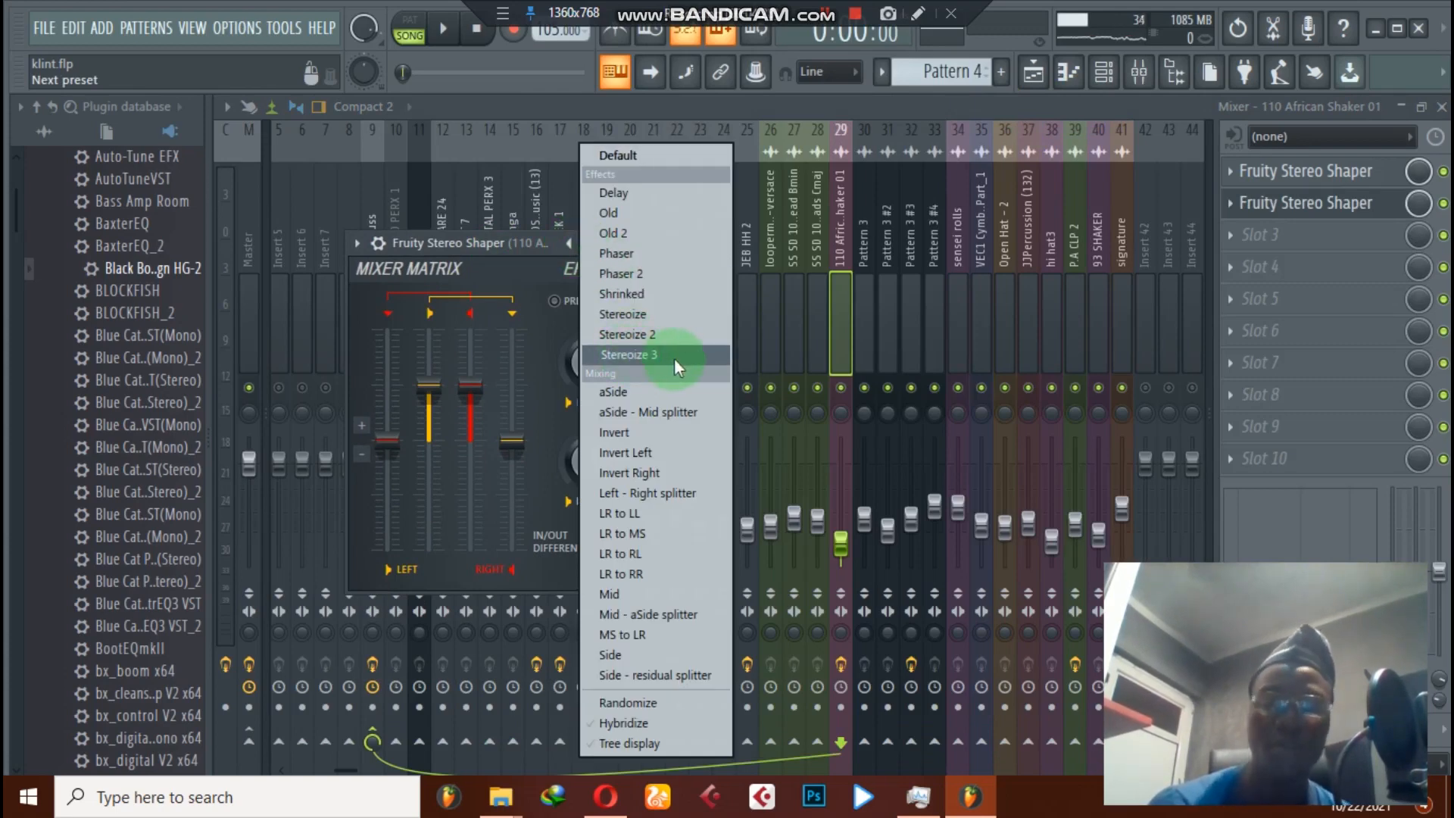
left_click(501, 305)
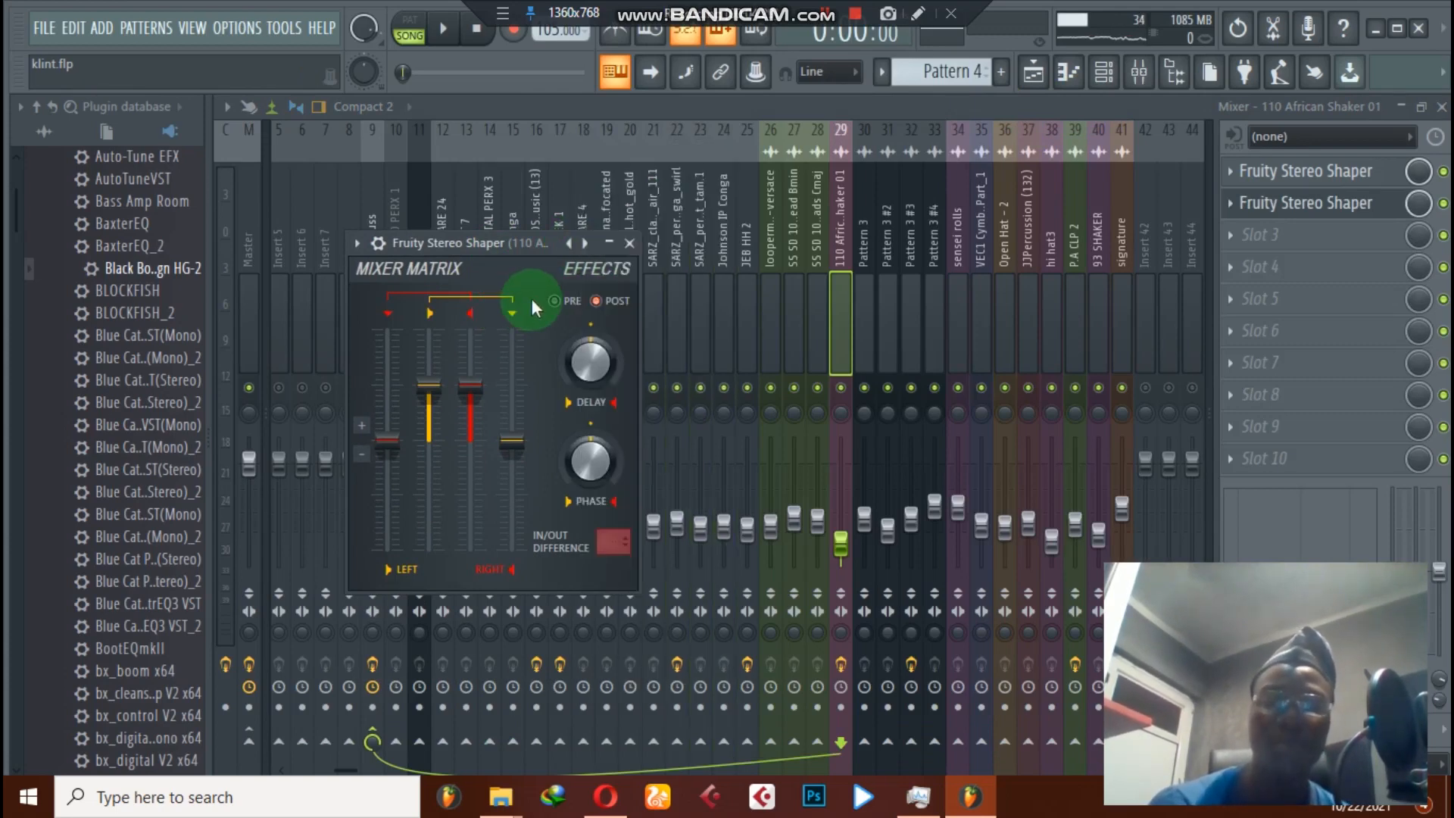
Step: Close the second Fruity Stereo Shaper and delete it from slot 2 of the 110 African Shaker 01 track
left_click(629, 243)
left_click(1229, 202)
left_click(1235, 252)
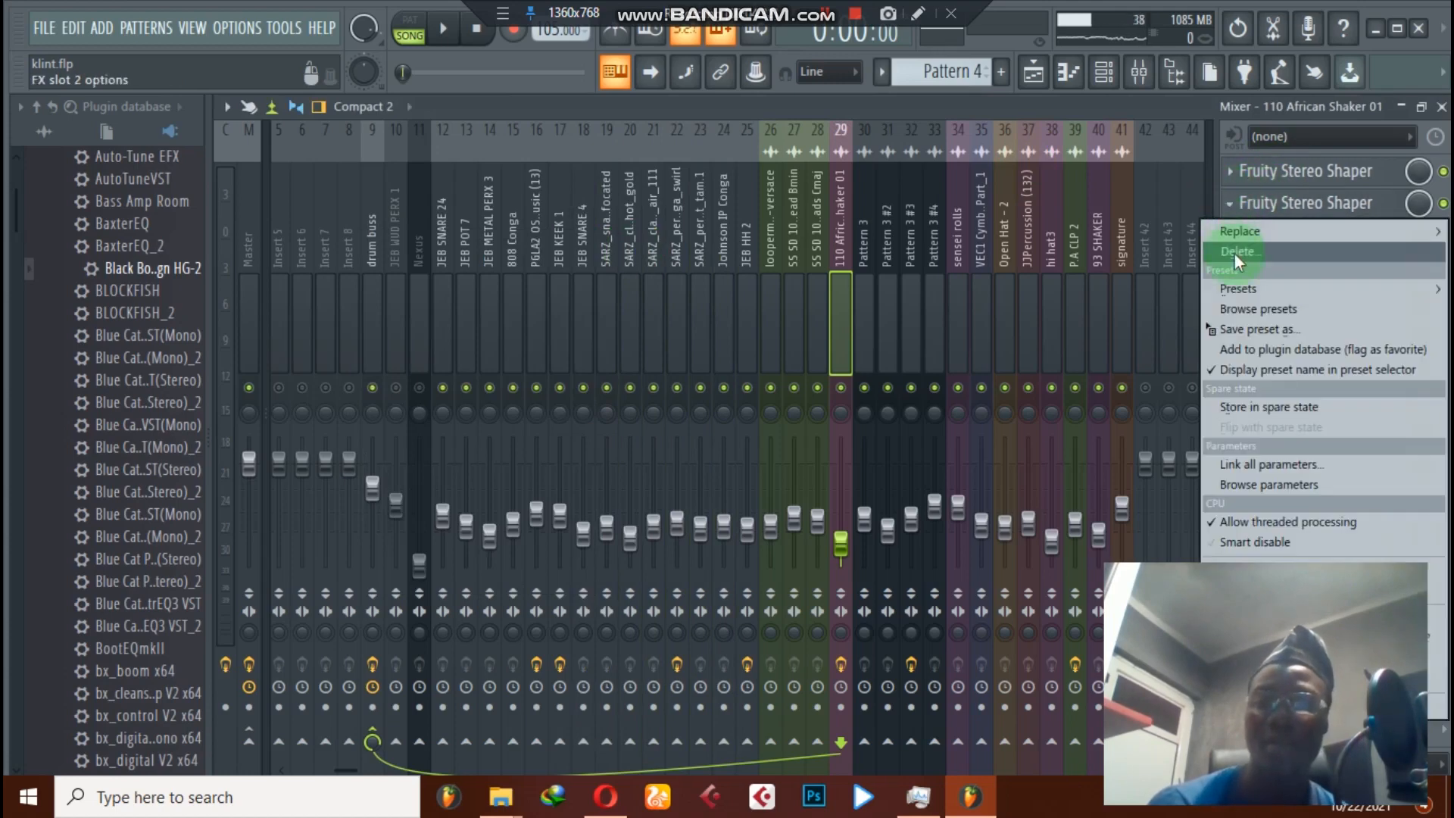
left_click(833, 464)
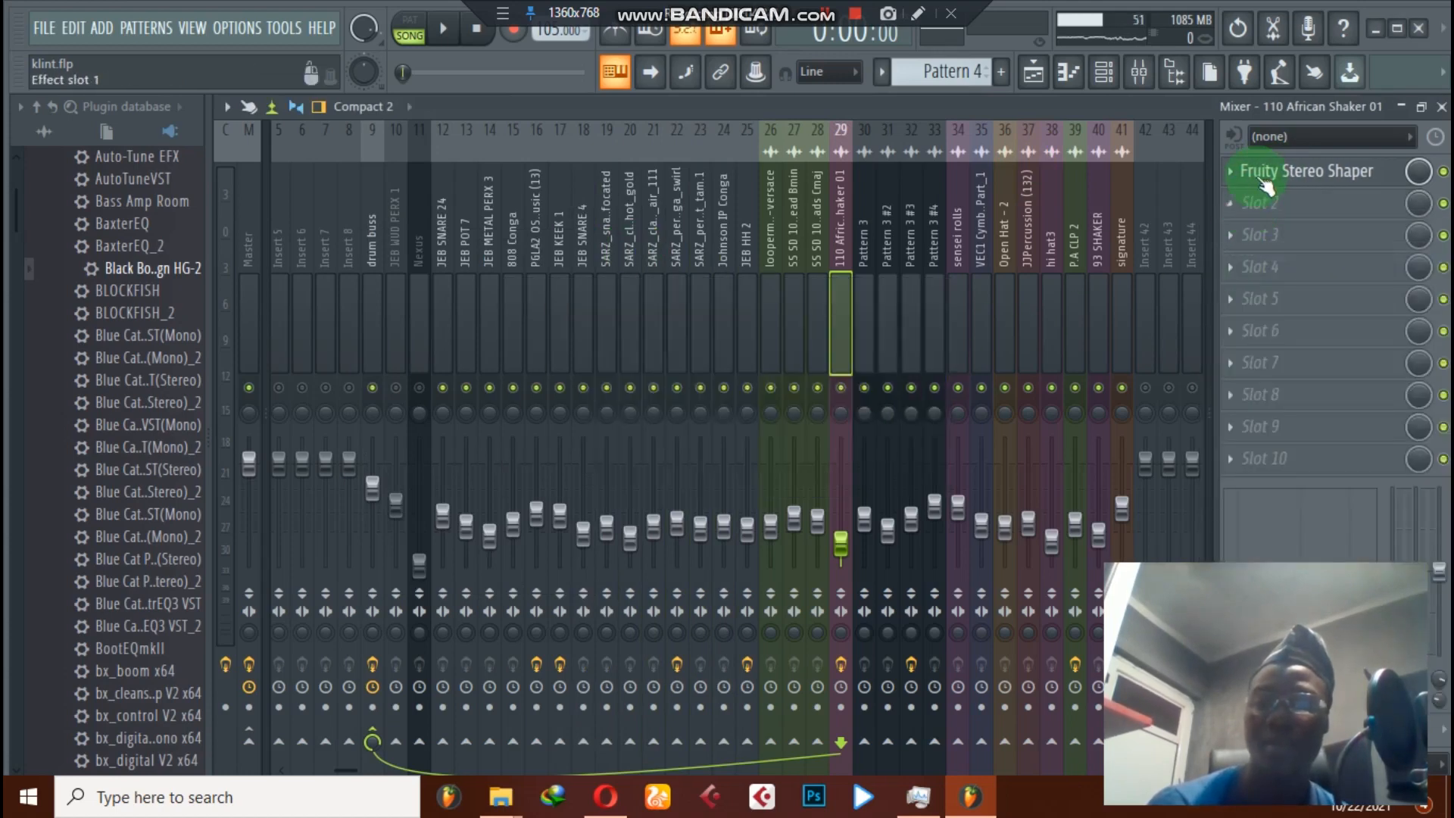
Step: Recheck the delay and phase settings of the Fruity Stereo Shaper in slot 1, and go to the Pattern 3 track
left_click(1287, 171)
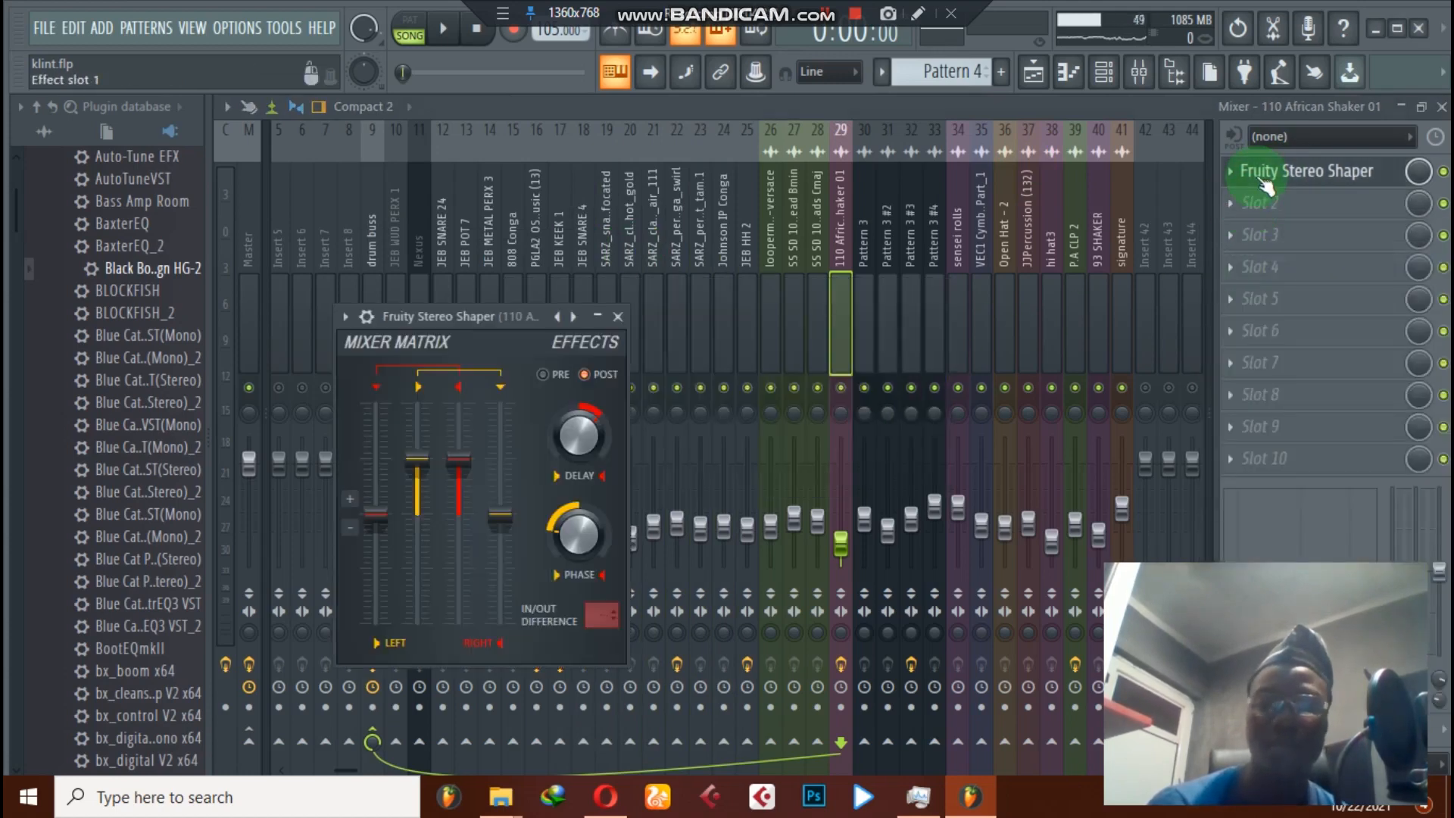
left_click(618, 316)
left_click(870, 239)
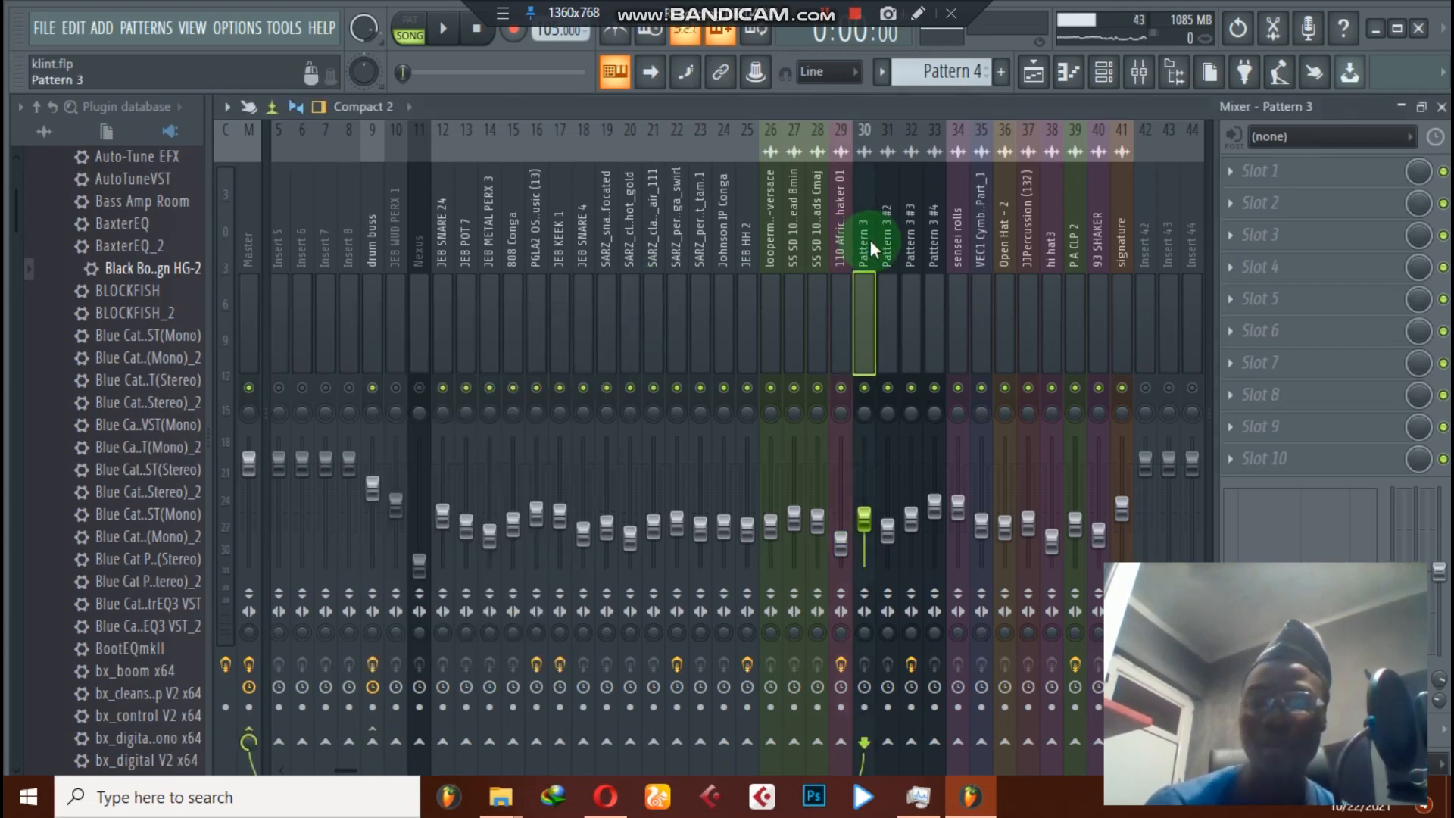
Step: Check the effect slots of mixer tracks 31 to 38, from Pattern 3 #2 through hi hat3
left_click(890, 243)
left_click(911, 245)
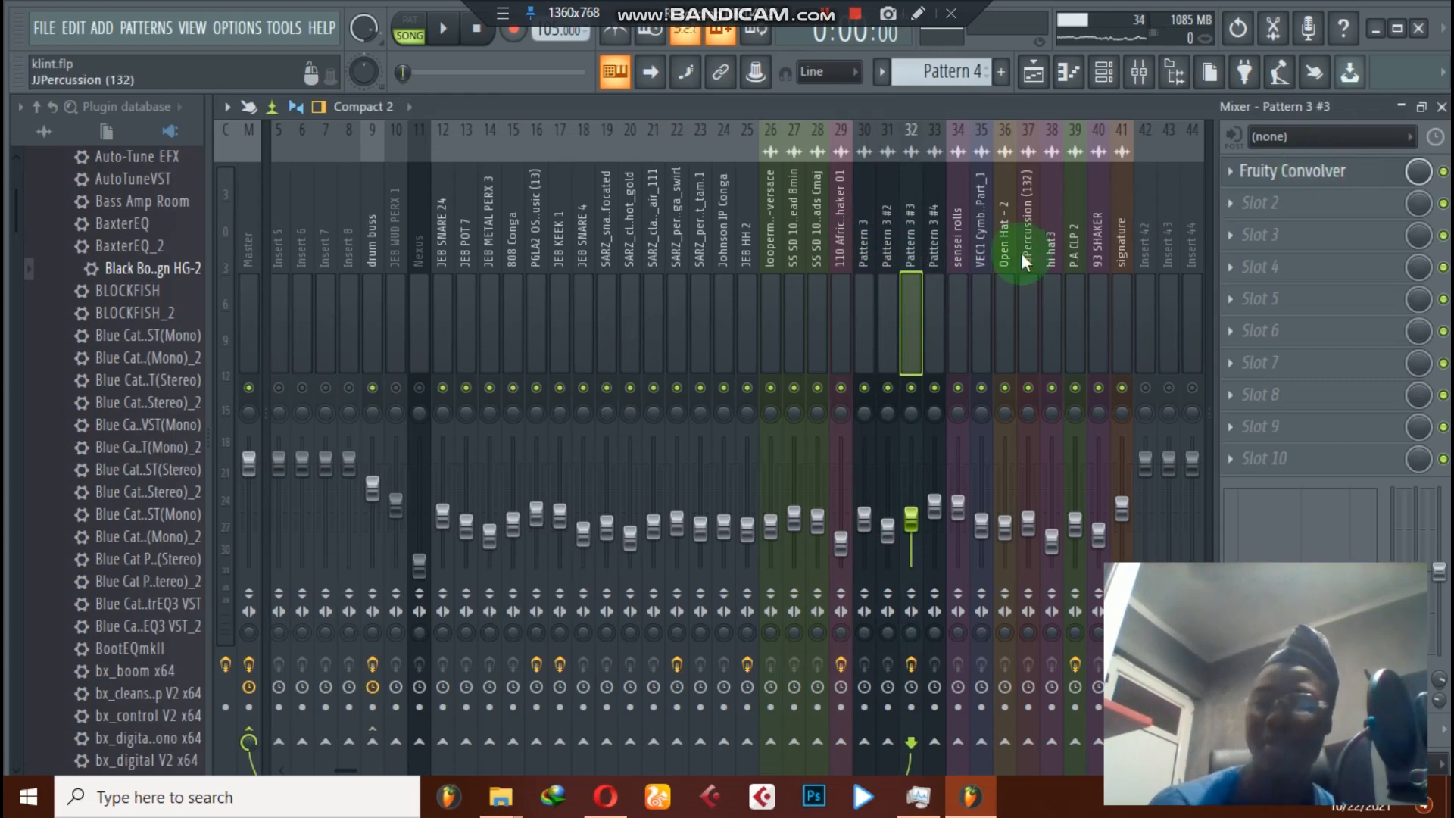
left_click(942, 269)
left_click(961, 267)
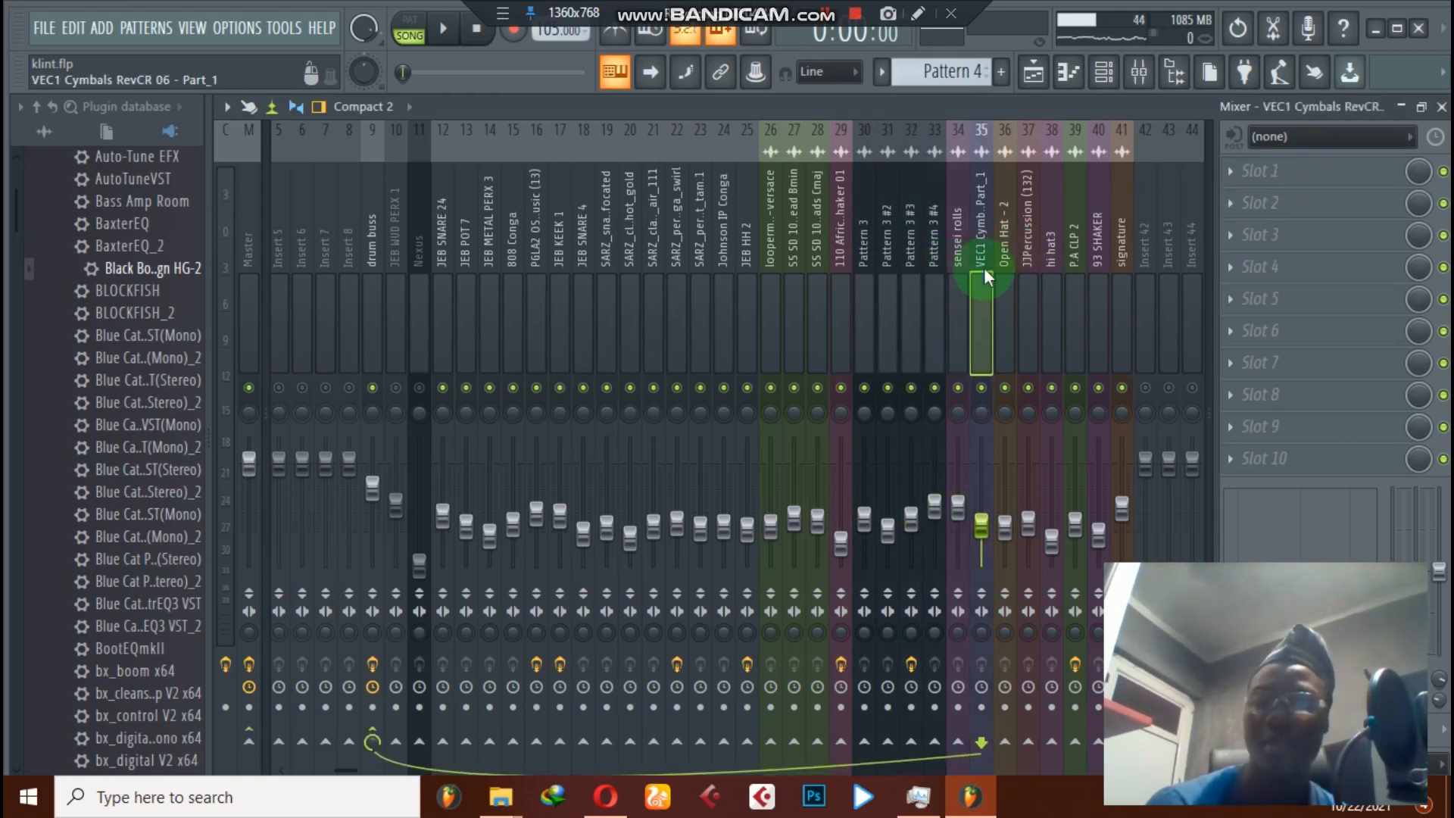
left_click(984, 267)
left_click(1004, 265)
left_click(1020, 266)
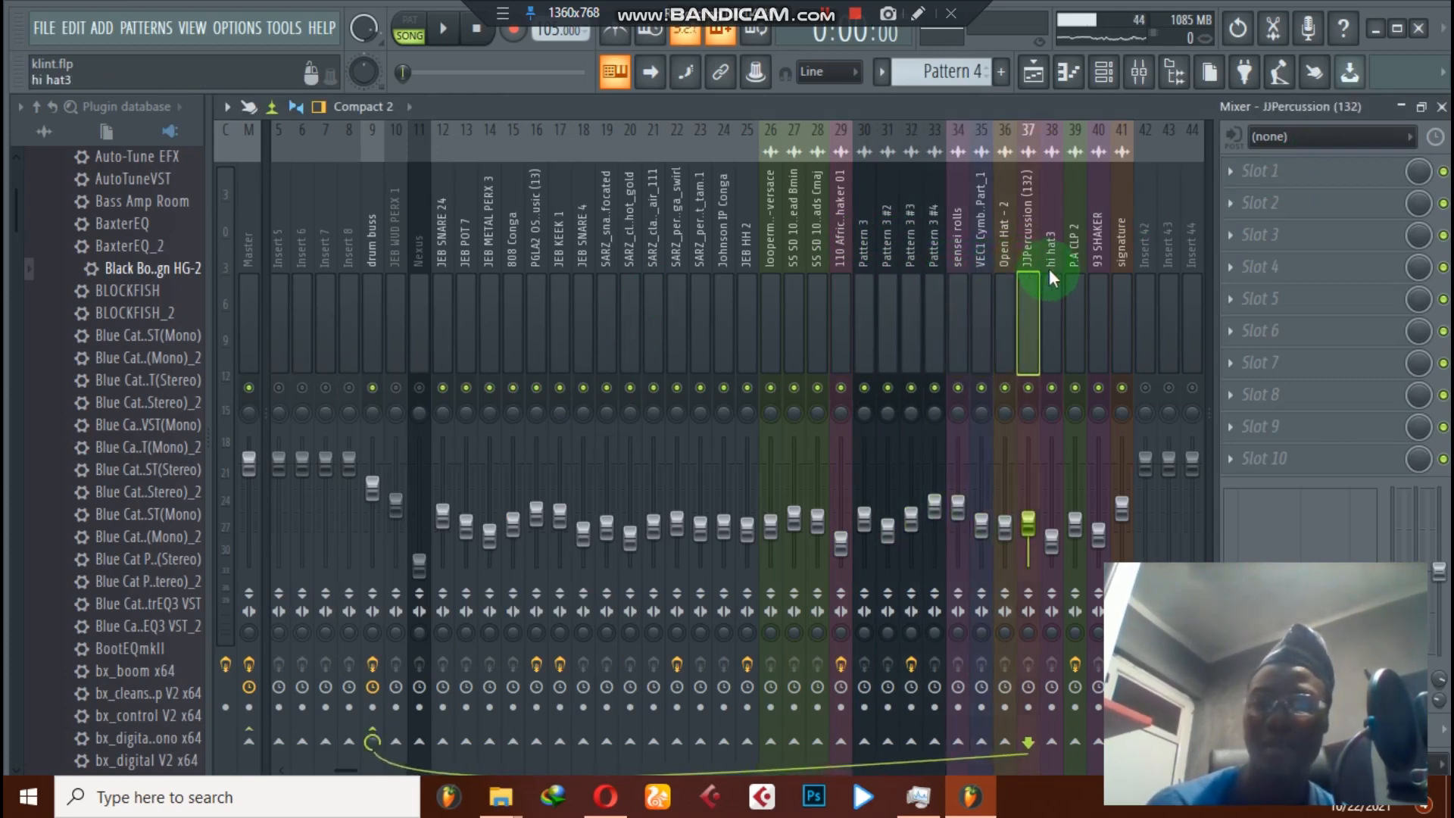
left_click(1053, 270)
Step: Examine Fruity Delay 2 and its preset list, including Stereo effect, on the P.A CLP 2 track and close the plugin
left_click(1075, 273)
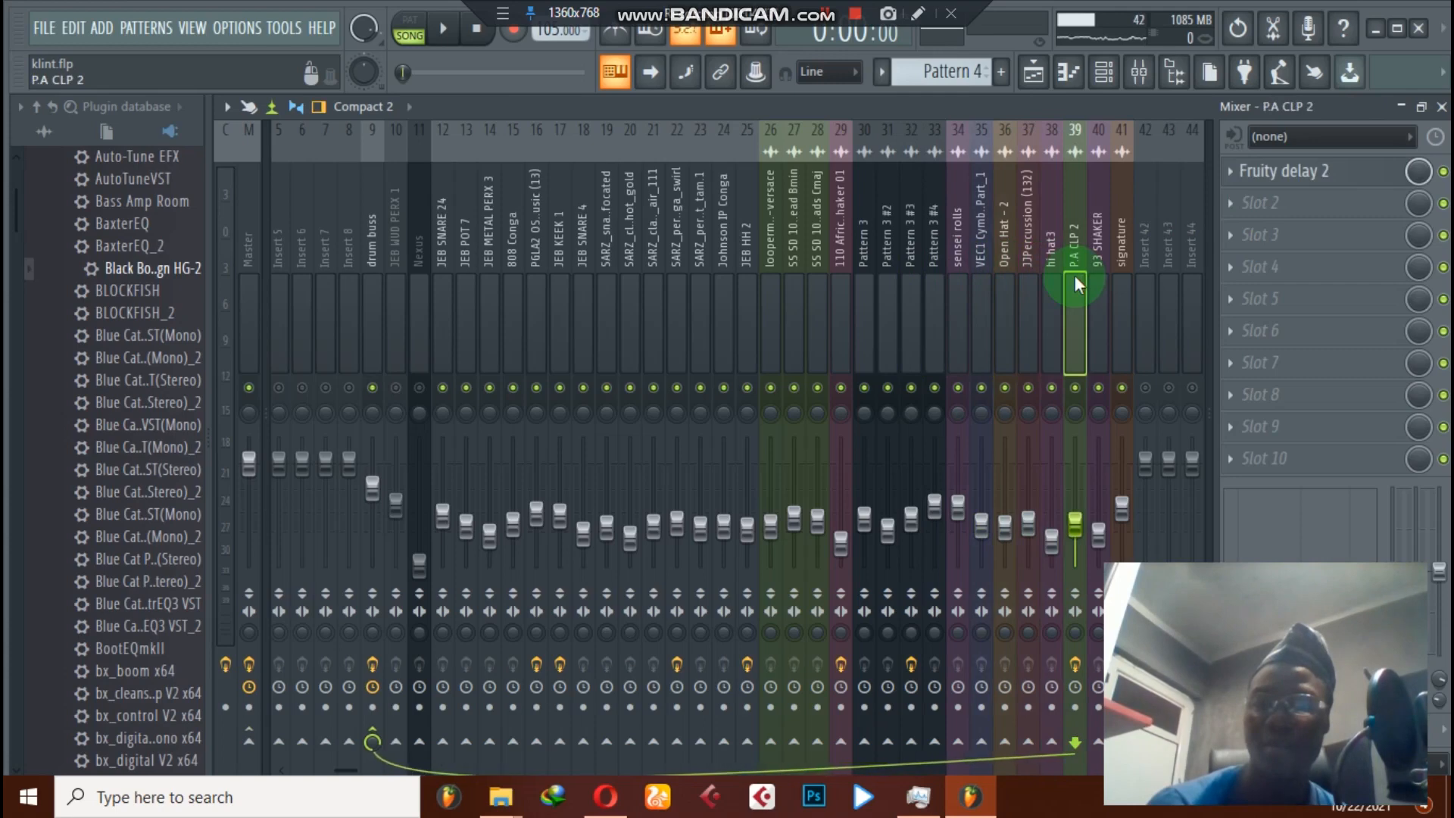
left_click(1301, 174)
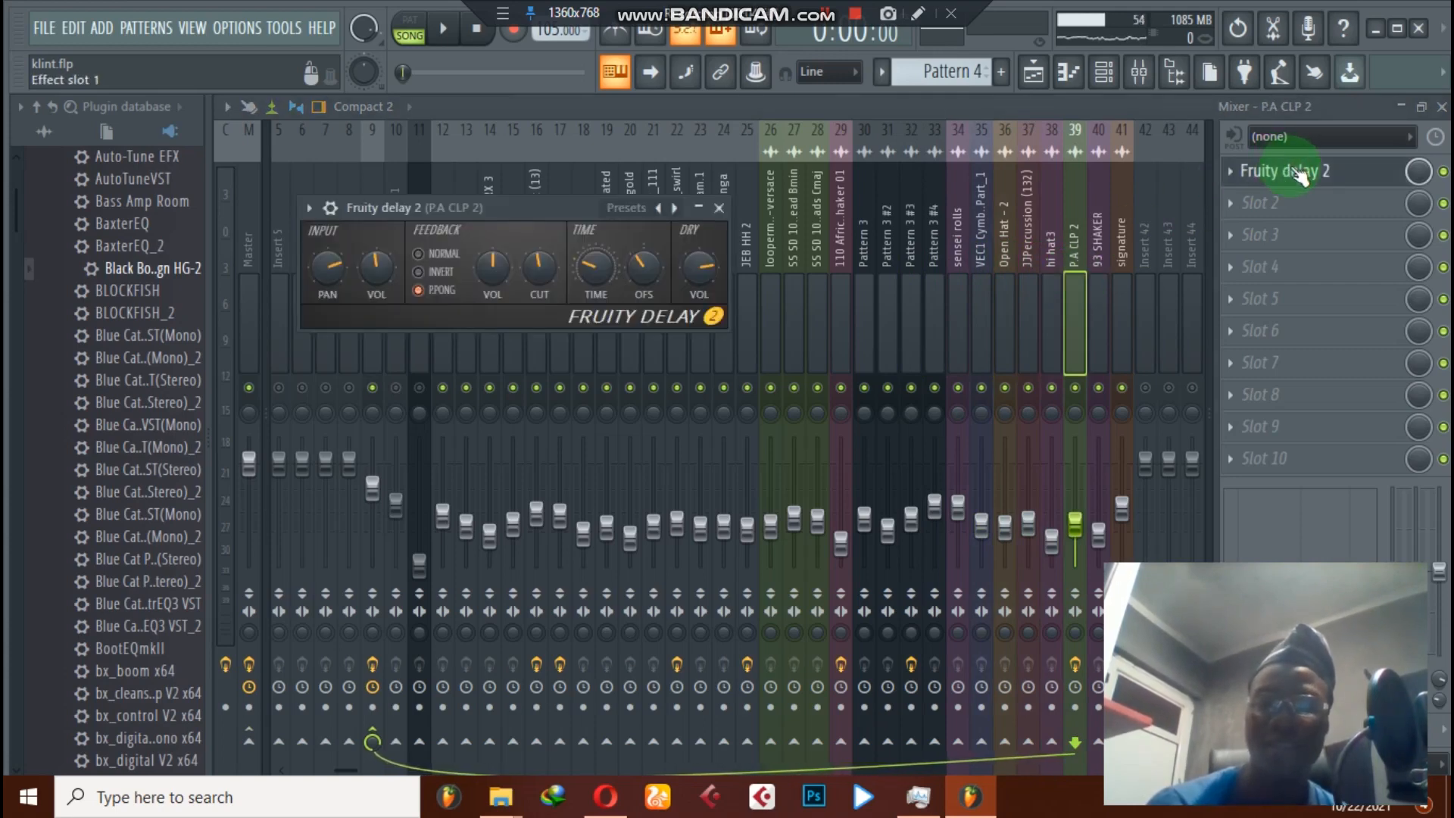
right_click(674, 208)
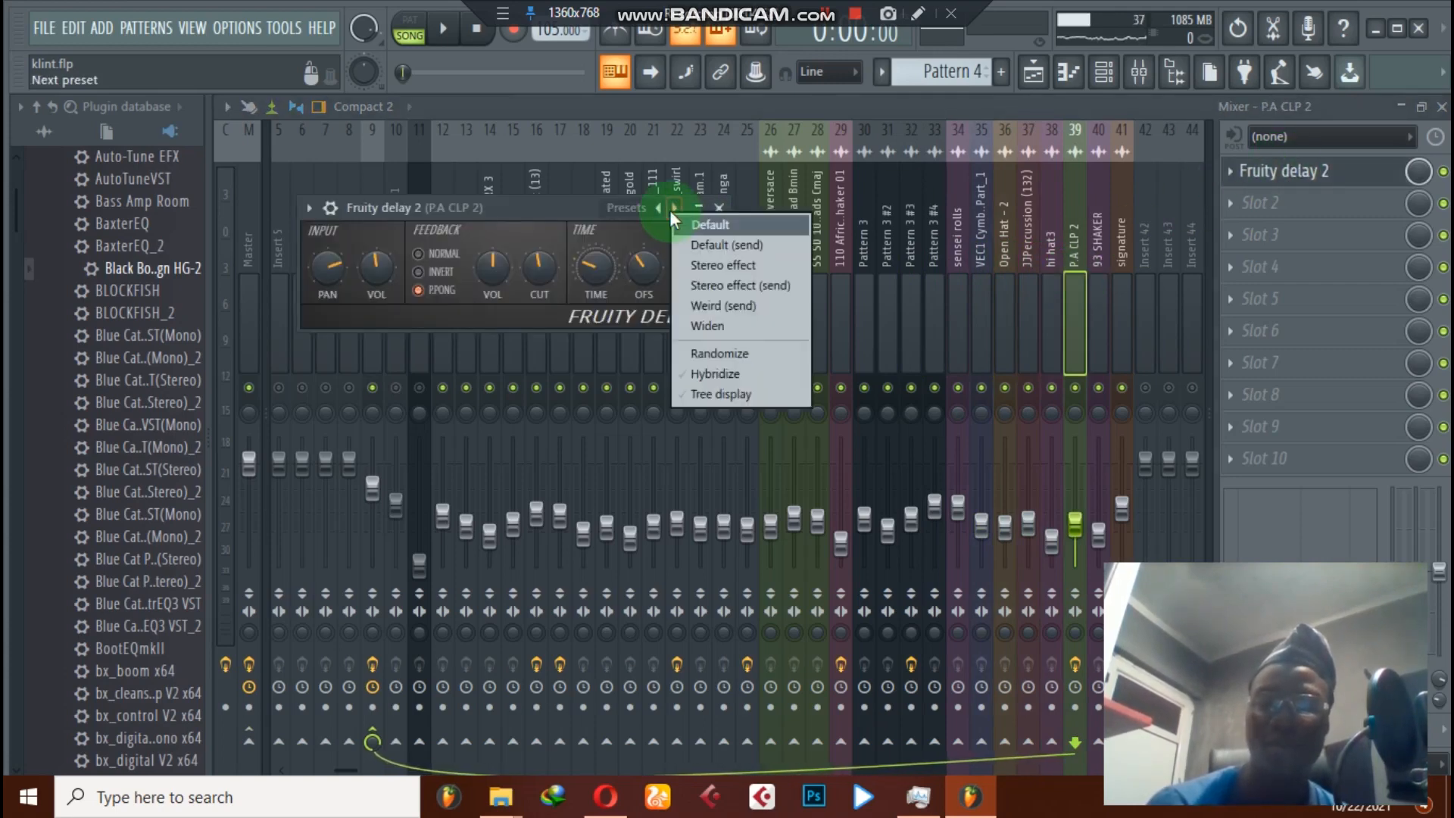
left_click(727, 266)
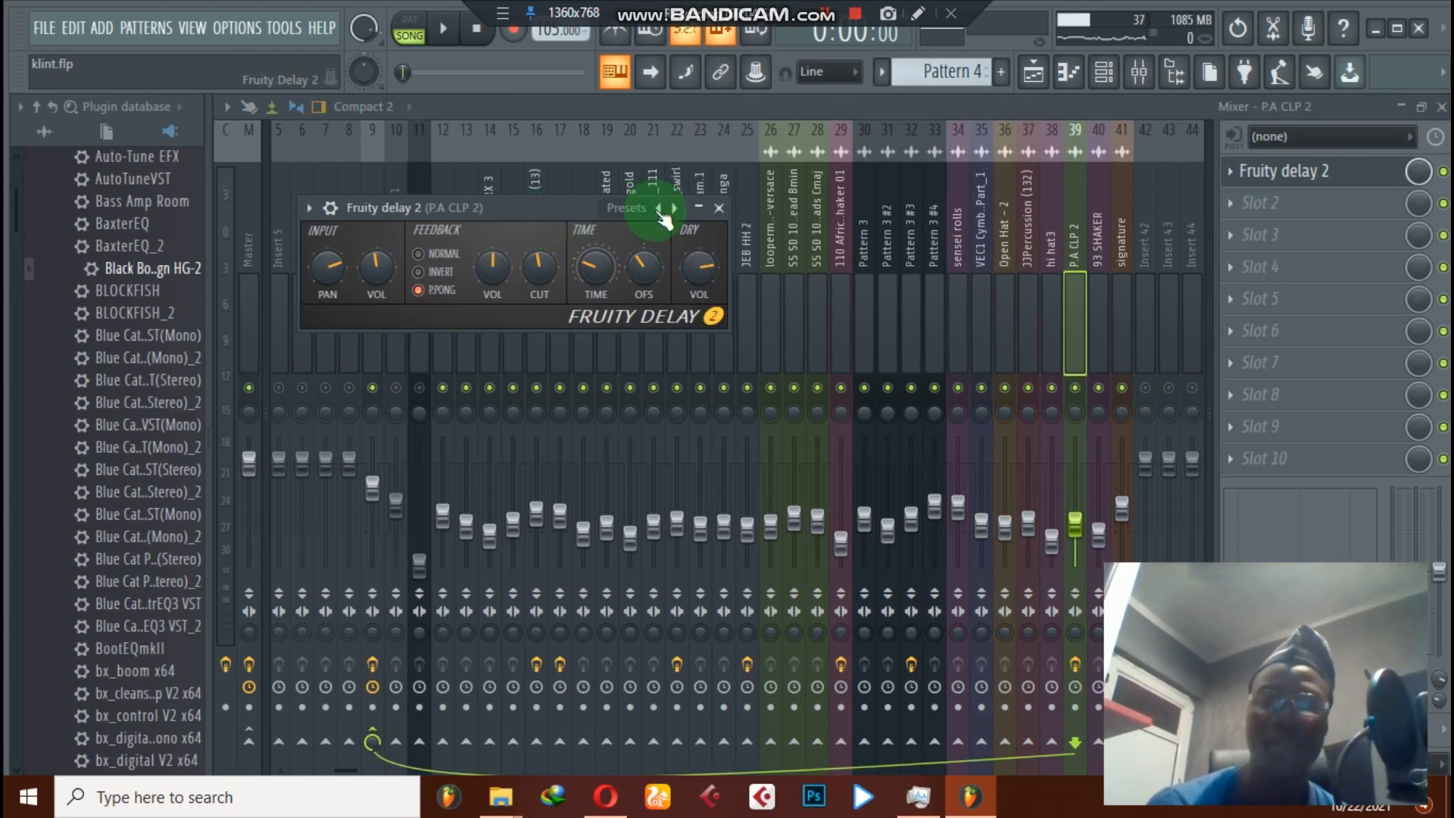
left_click(719, 207)
Step: Check the effect slots of the 93 SHAKER, signature and JEB SNARE 24 mixer tracks
left_click(1099, 265)
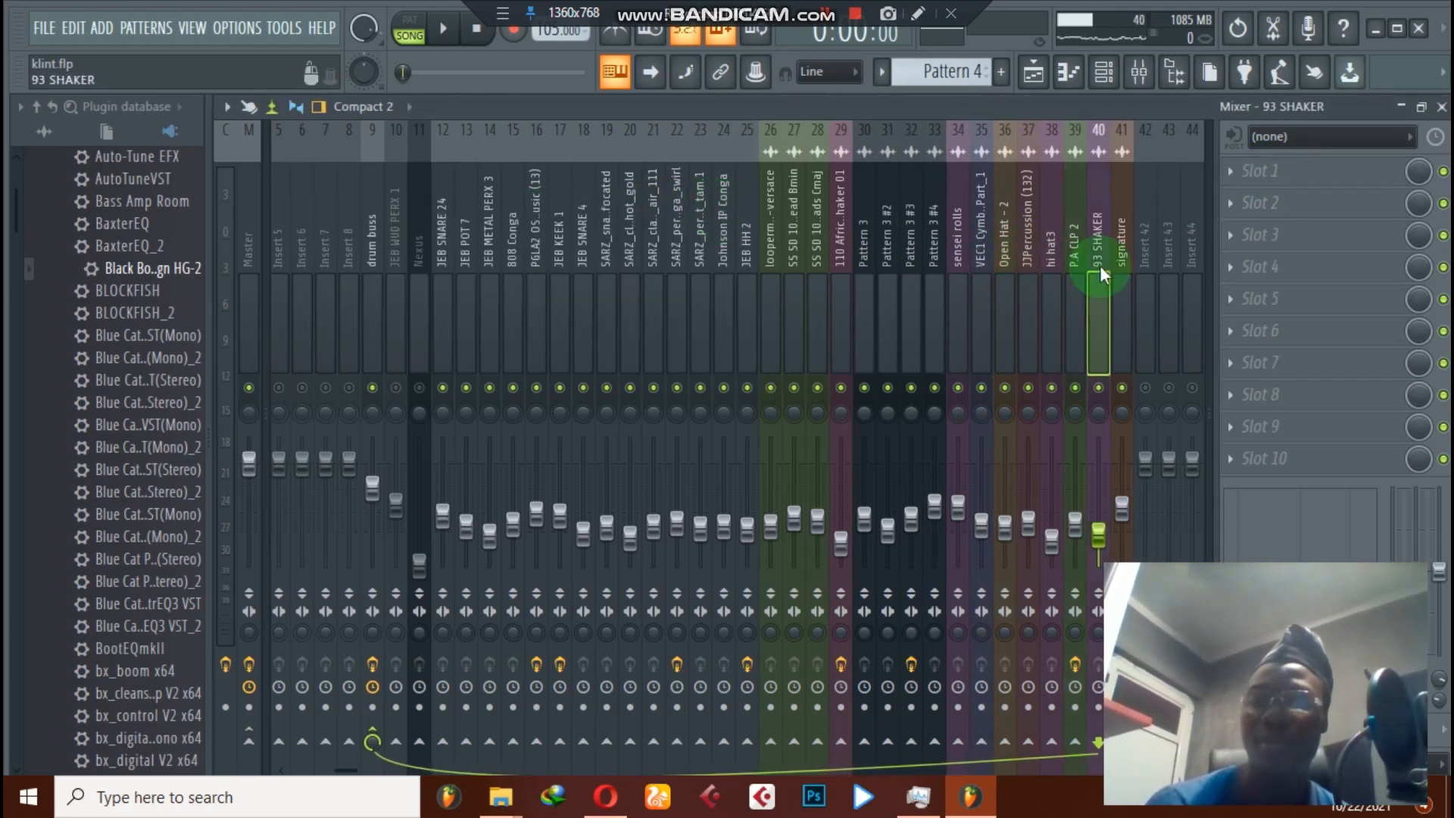
left_click(1128, 317)
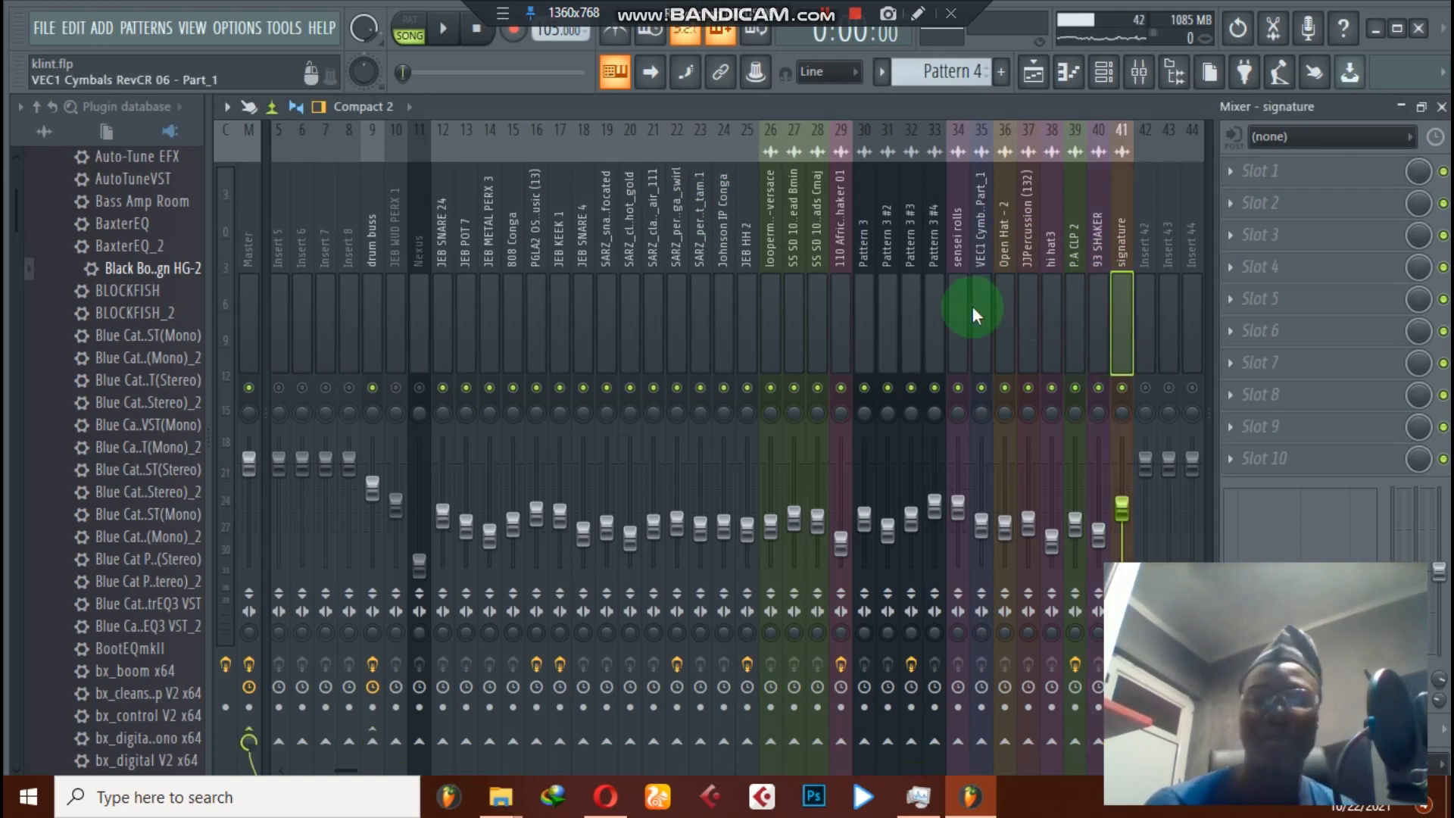
left_click(443, 299)
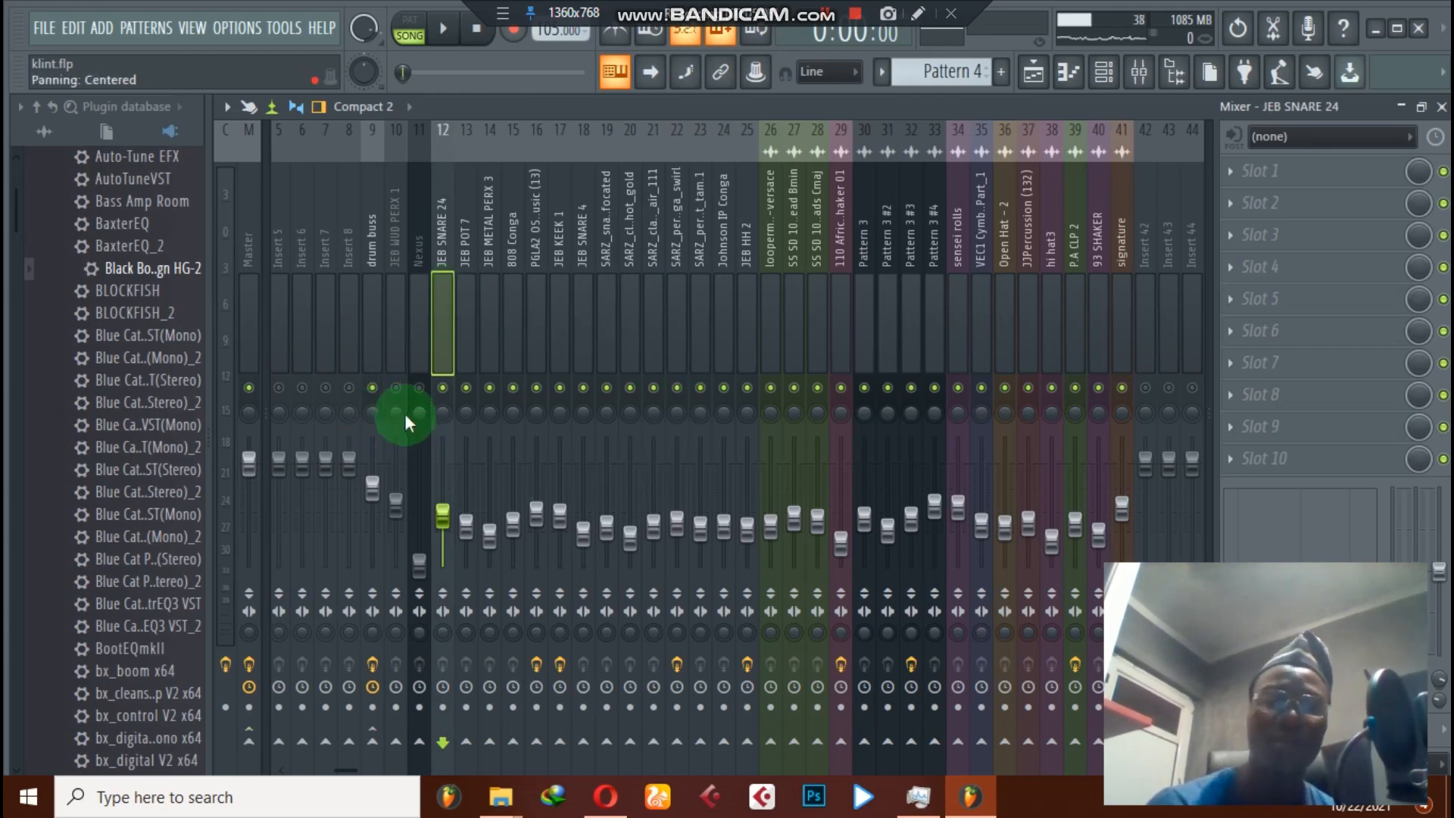
Step: Examine Virtual Mix Rack on the drum buss track and locate Drum Buss Thick among its Drums factory presets
left_click(374, 316)
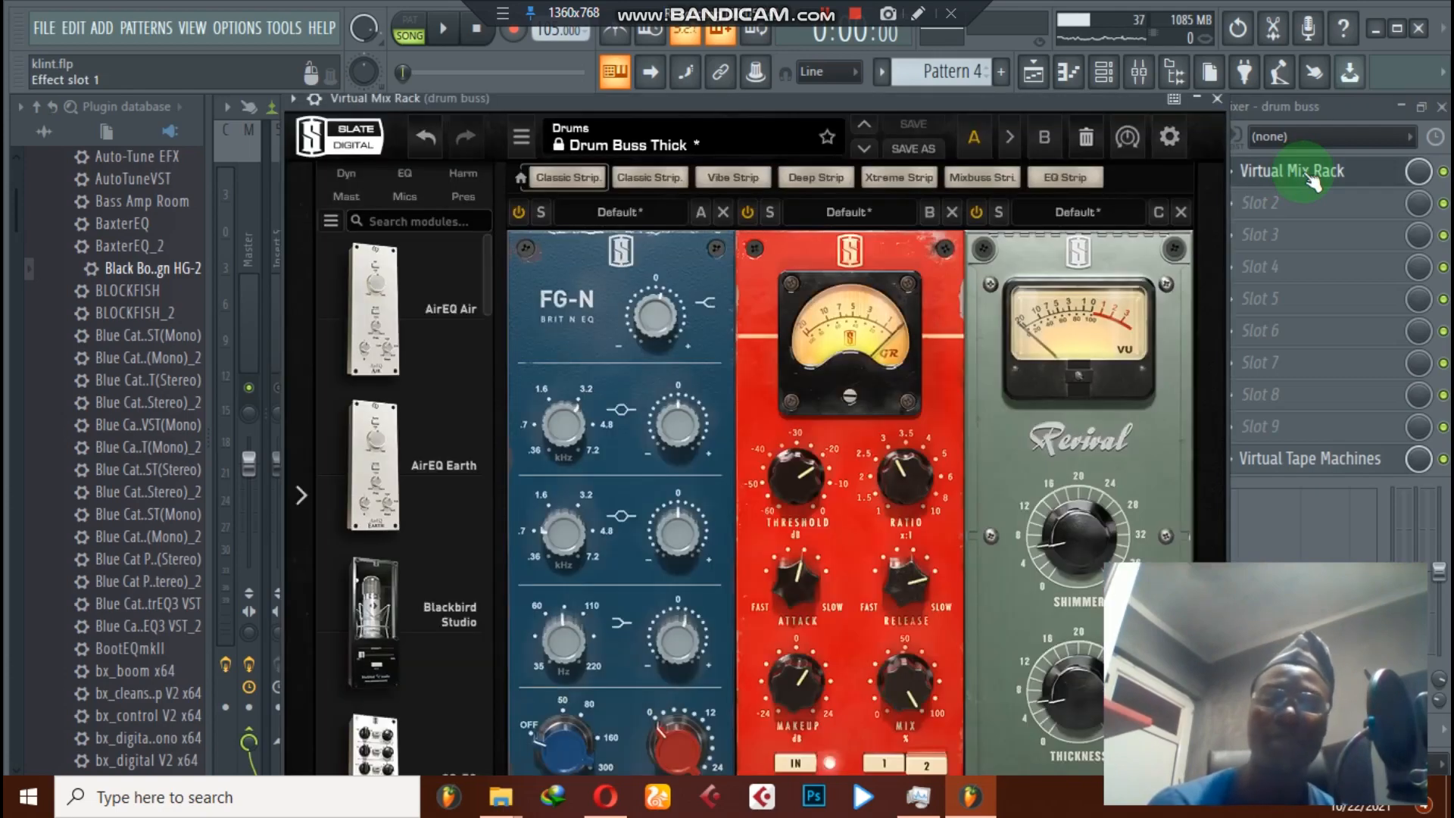
left_click(1312, 182)
left_click_drag(924, 111, 907, 111)
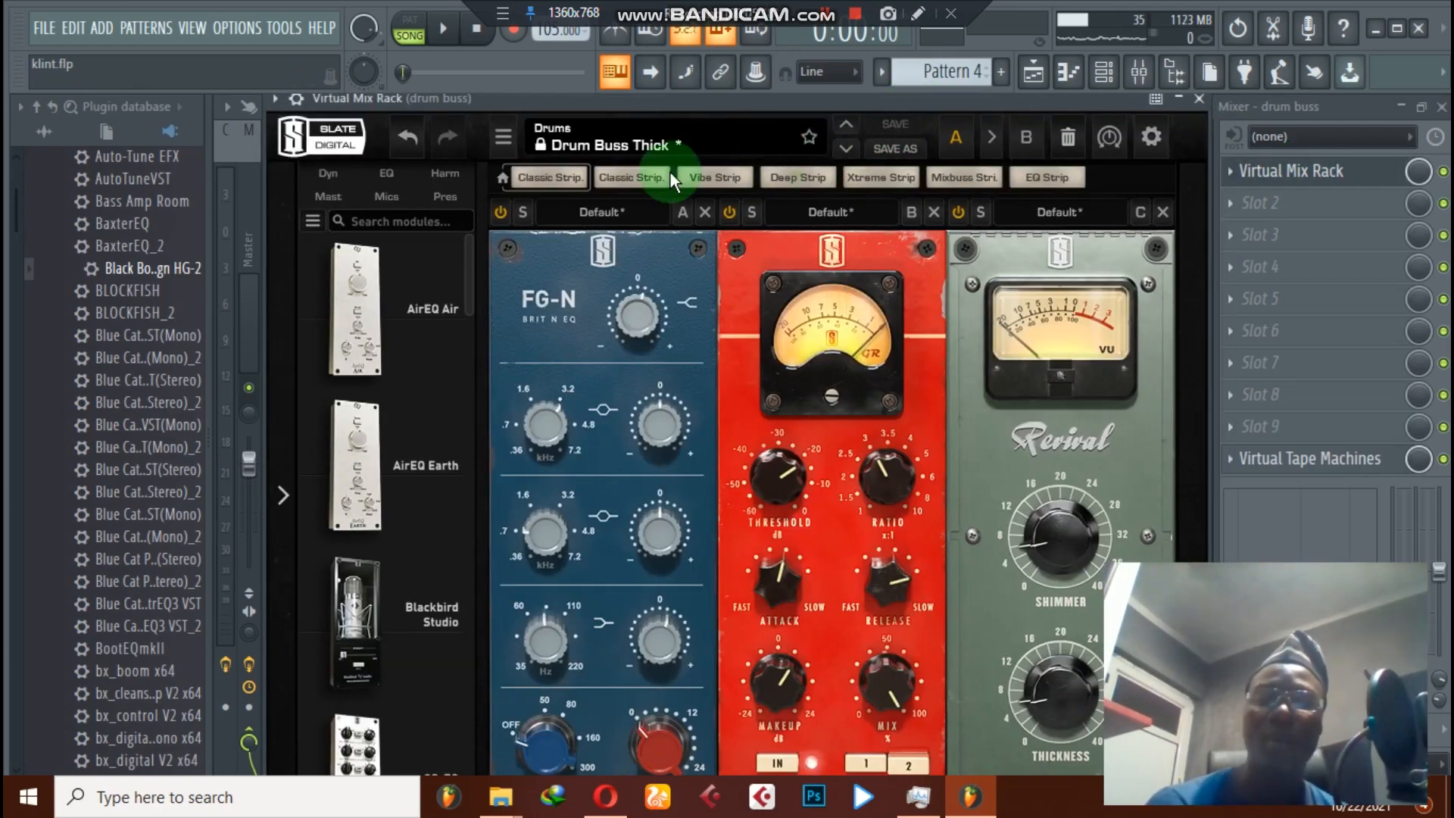
left_click(632, 147)
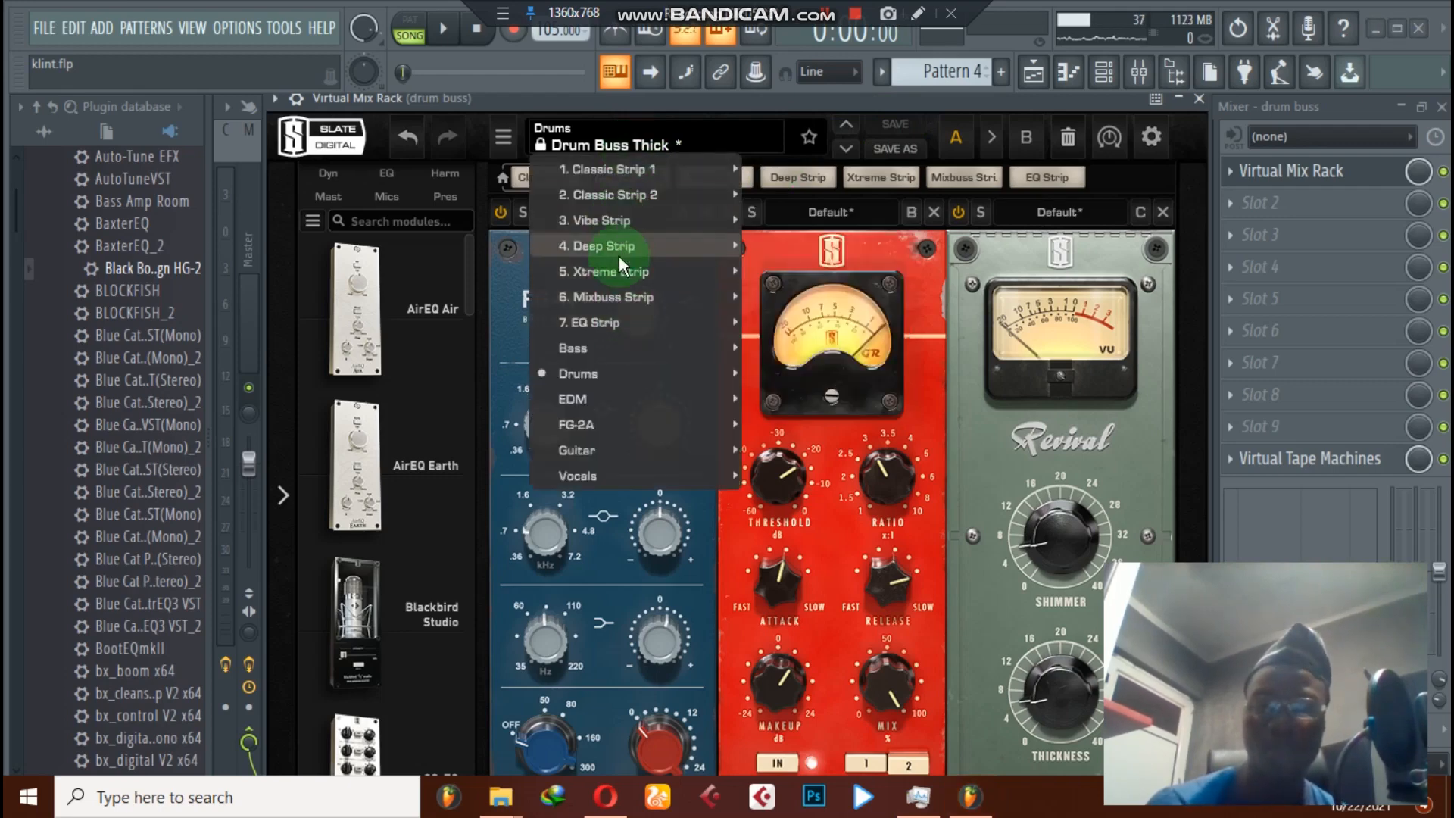
mouse_move(619, 271)
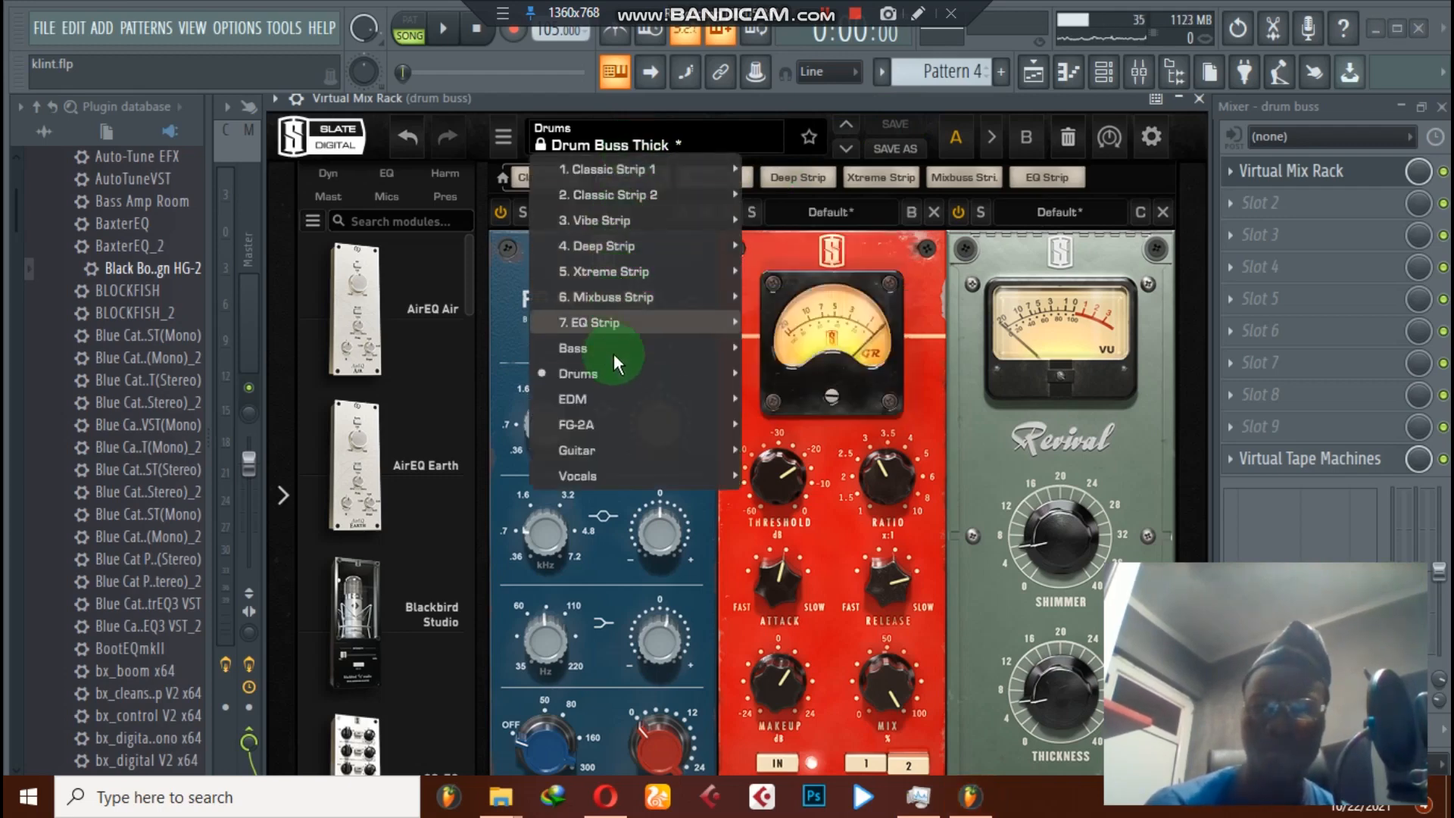
mouse_move(615, 374)
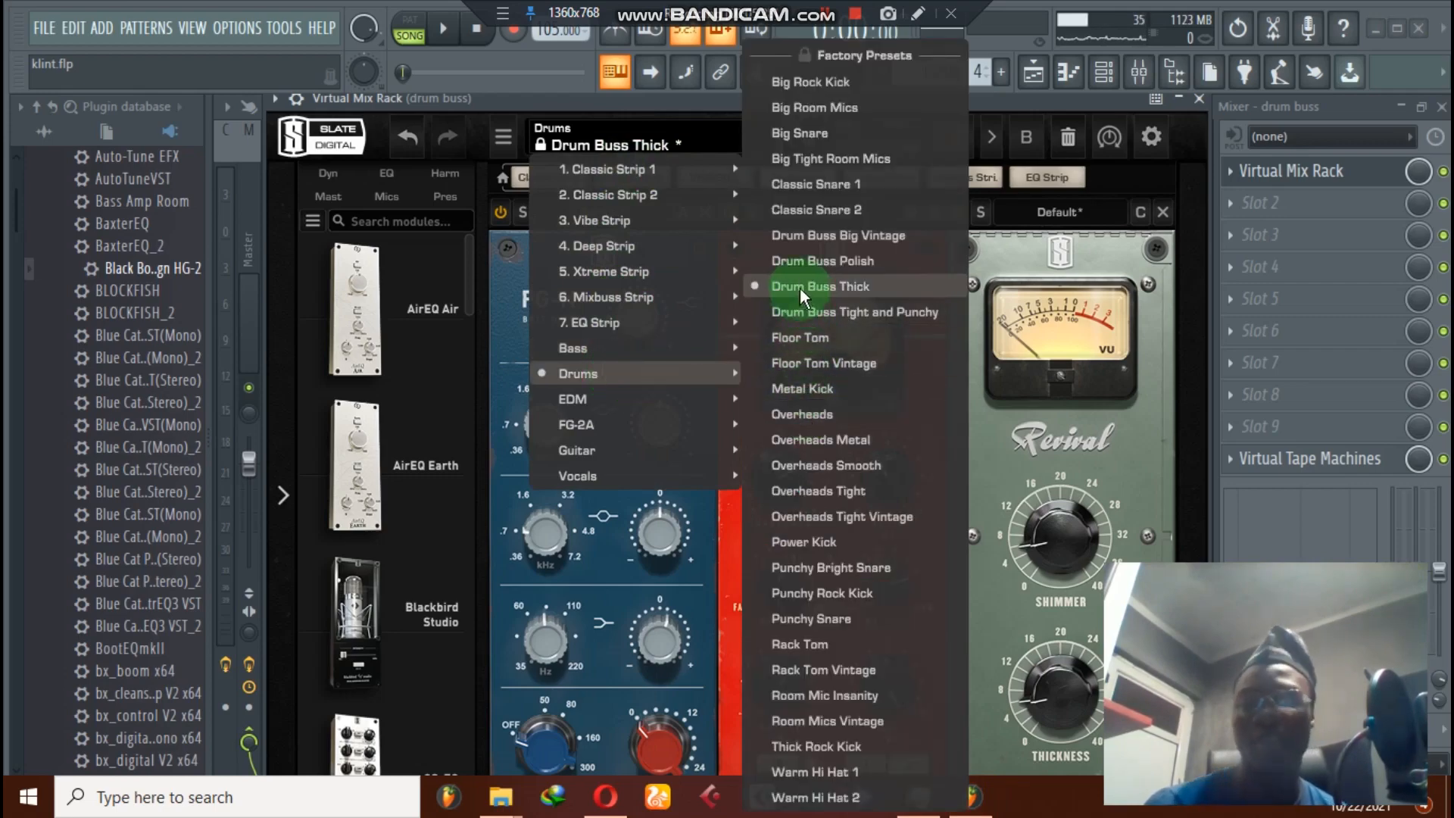
left_click(993, 100)
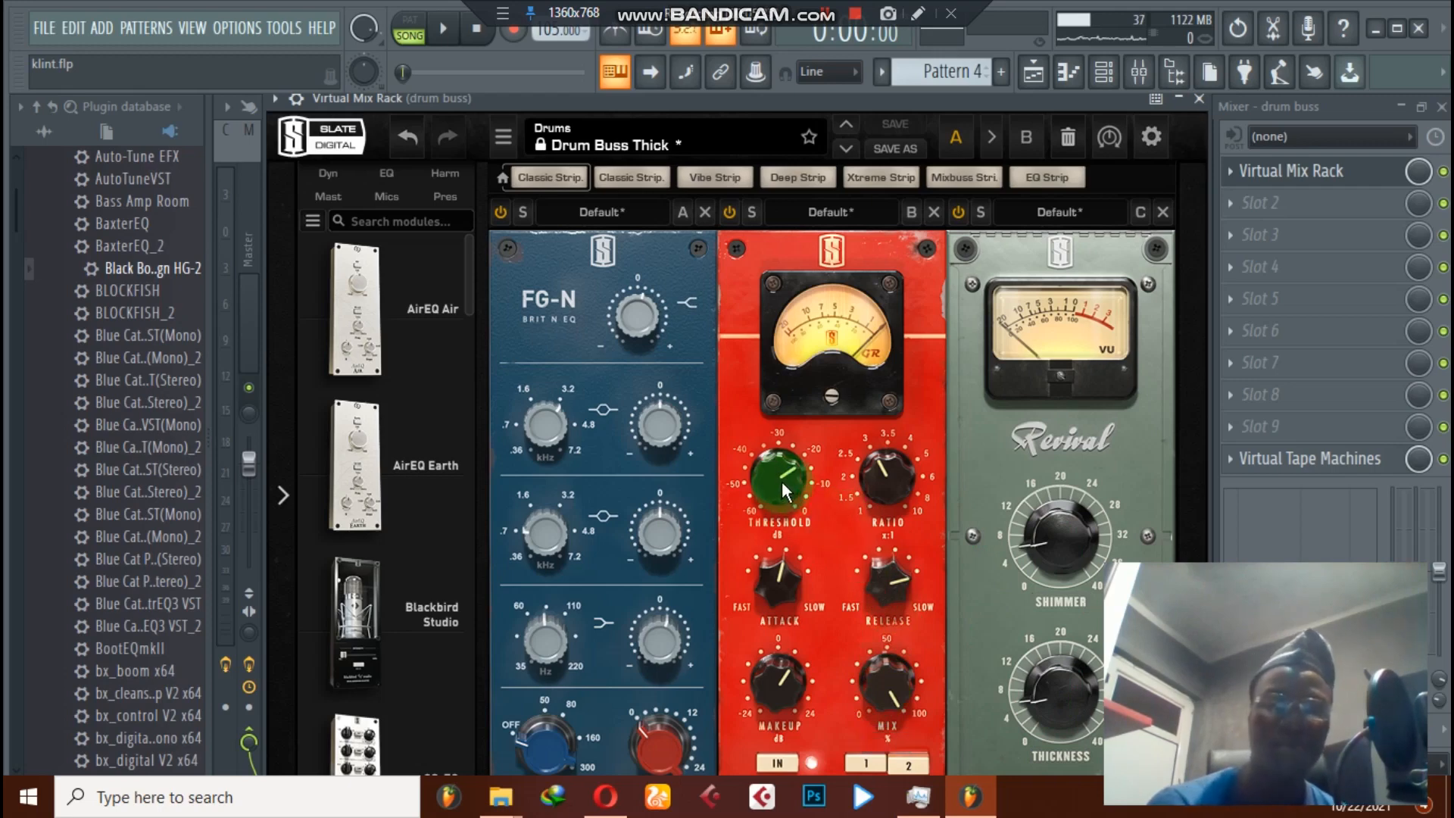
Step: Move the red compressor module behind Revival in Virtual Mix Rack, restore the original module order and close the plugin
left_click_drag(912, 330, 1209, 177)
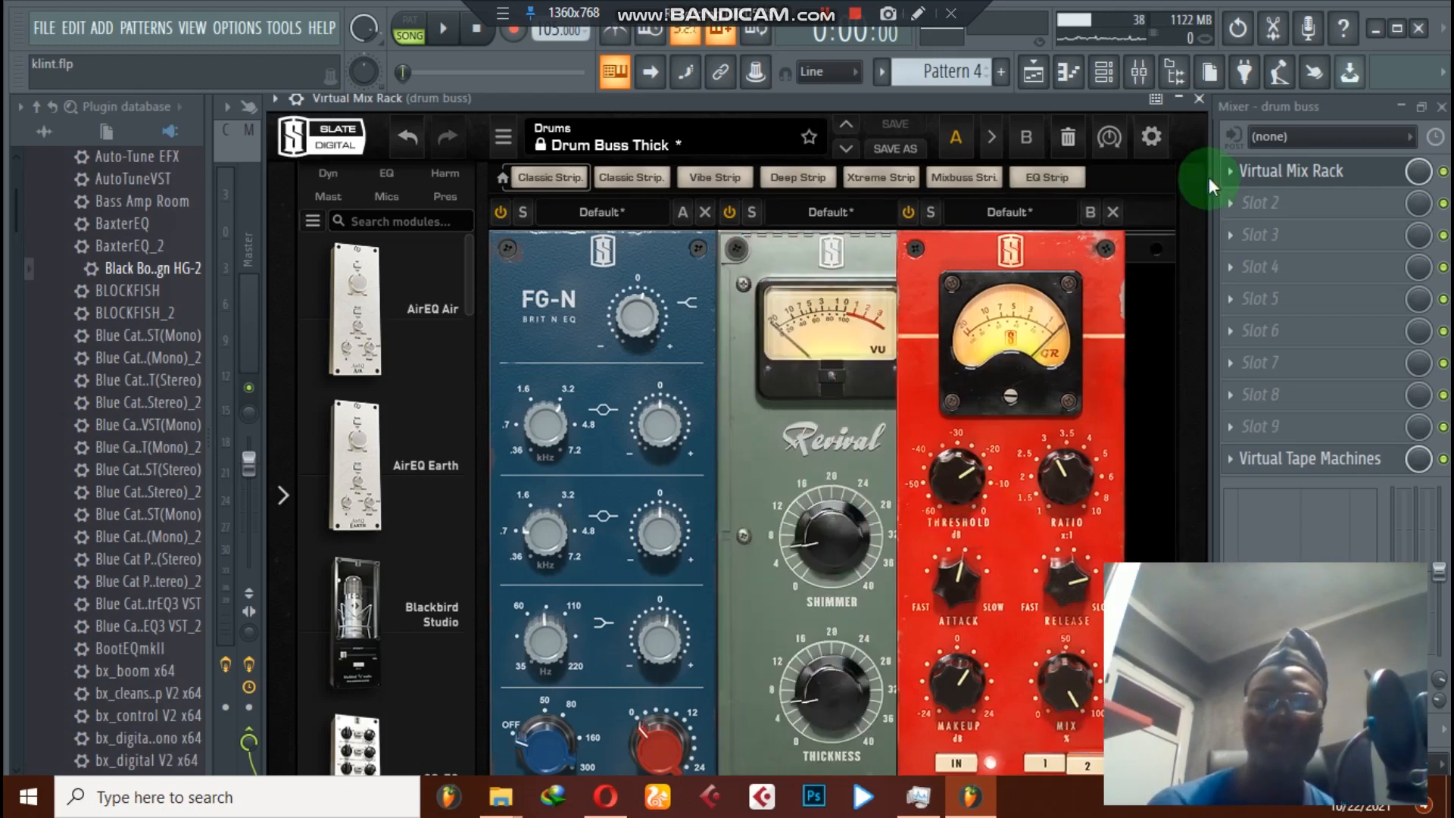
left_click_drag(1100, 240, 874, 234)
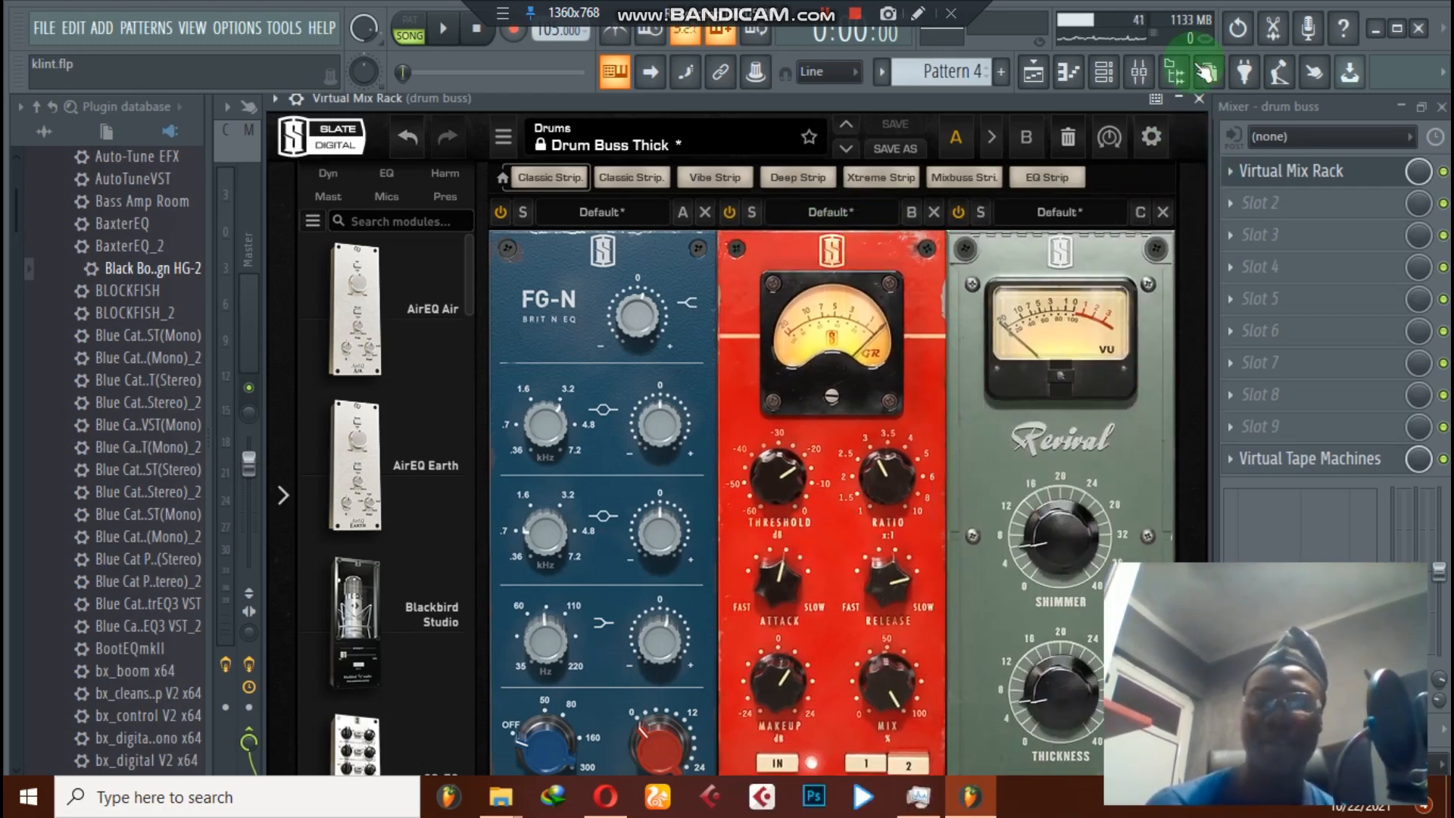
left_click(1197, 99)
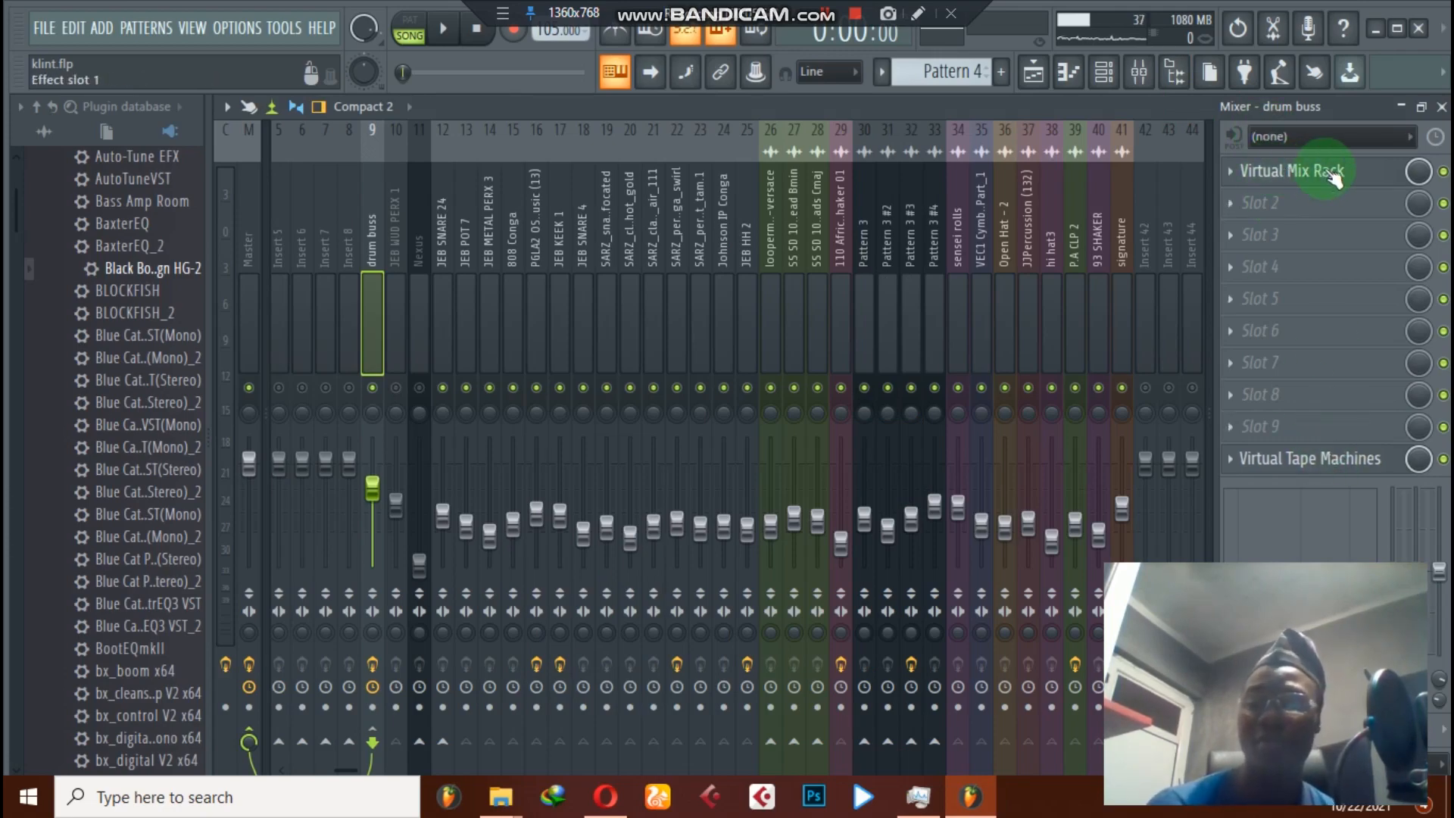
Step: Check the settings of Virtual Tape Machines on the drum buss, set its input to +6.75 dB and output to -6.75 dB, and close it
left_click(1259, 456)
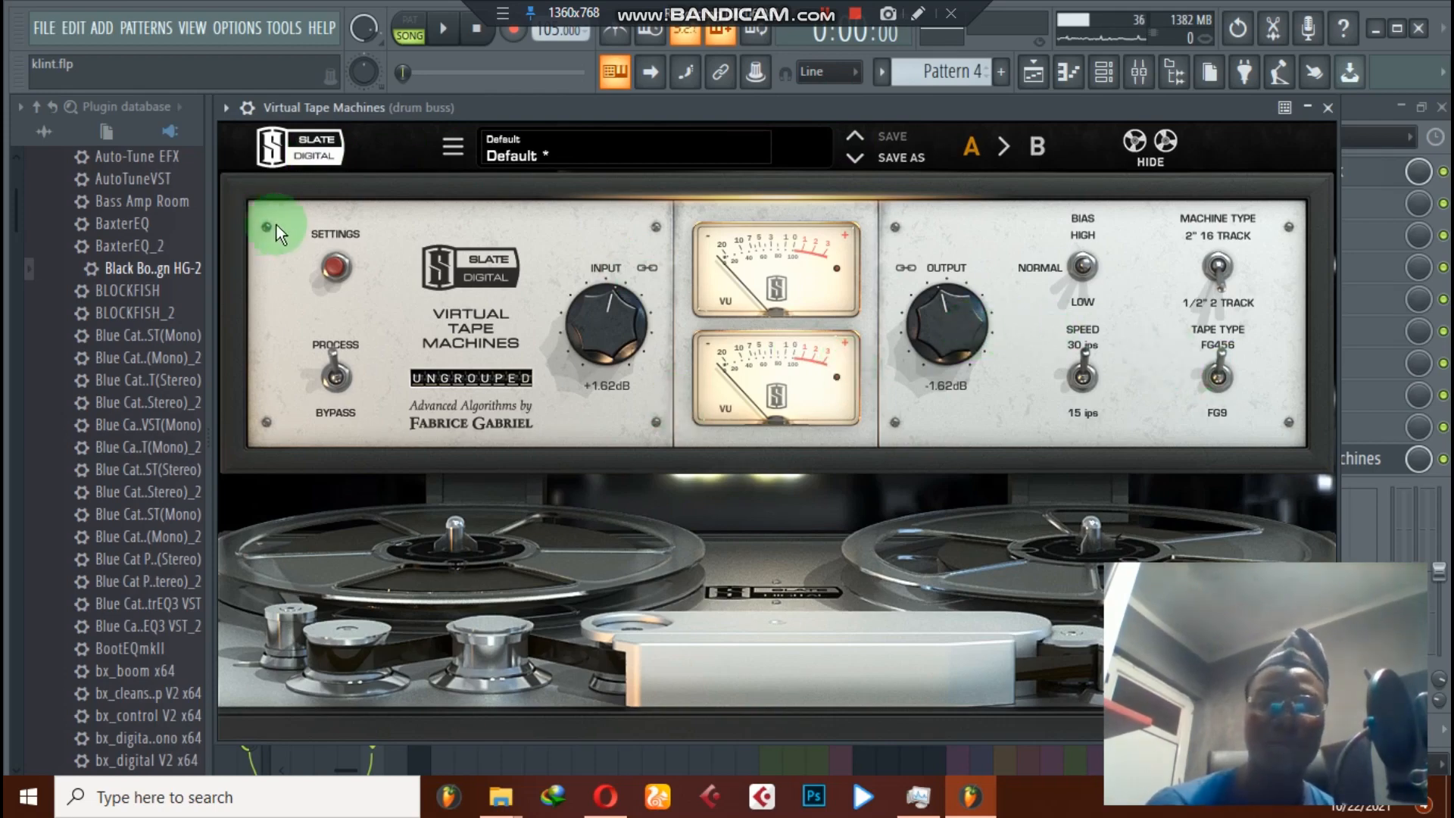
left_click(337, 268)
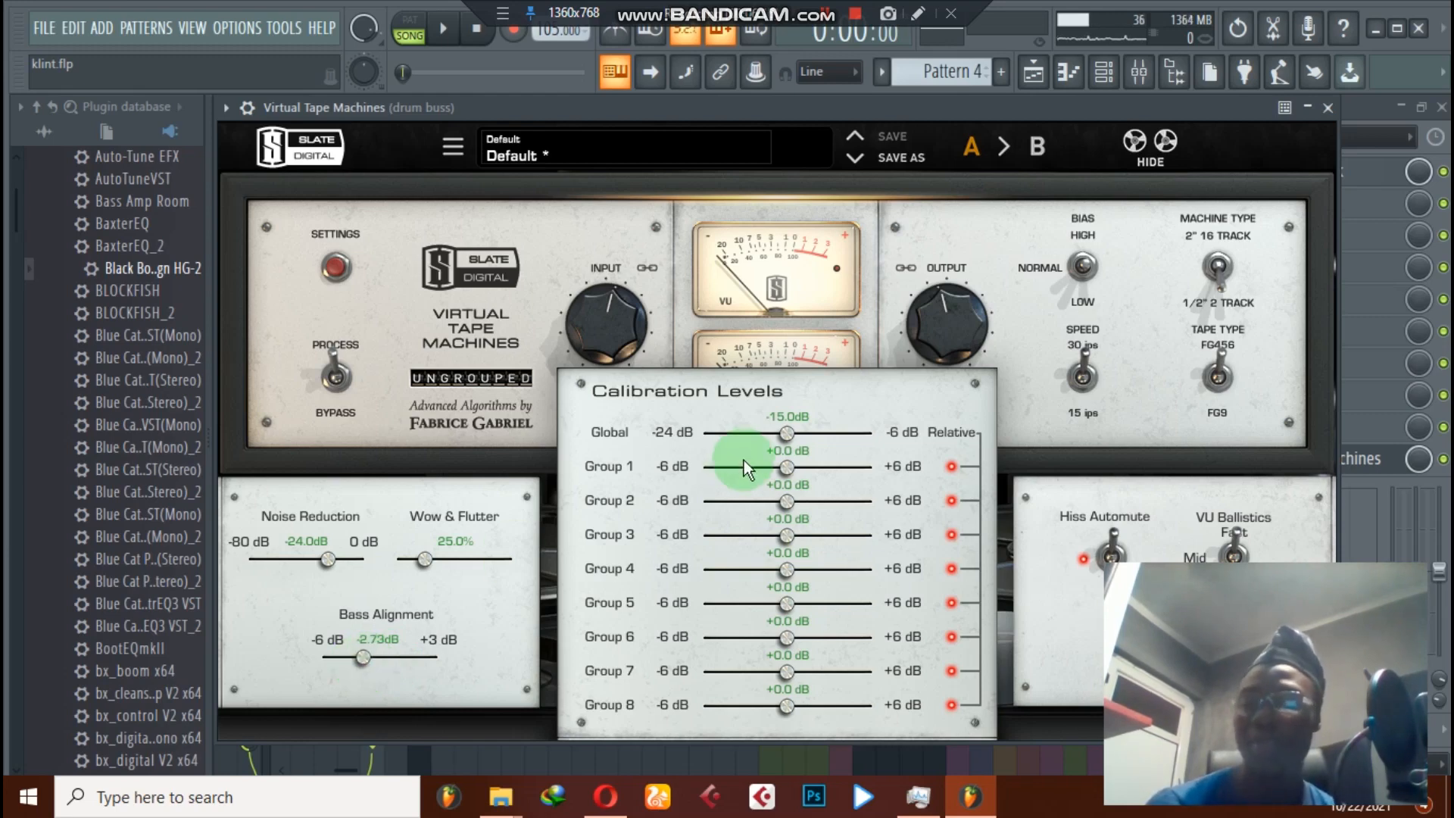
left_click(874, 334)
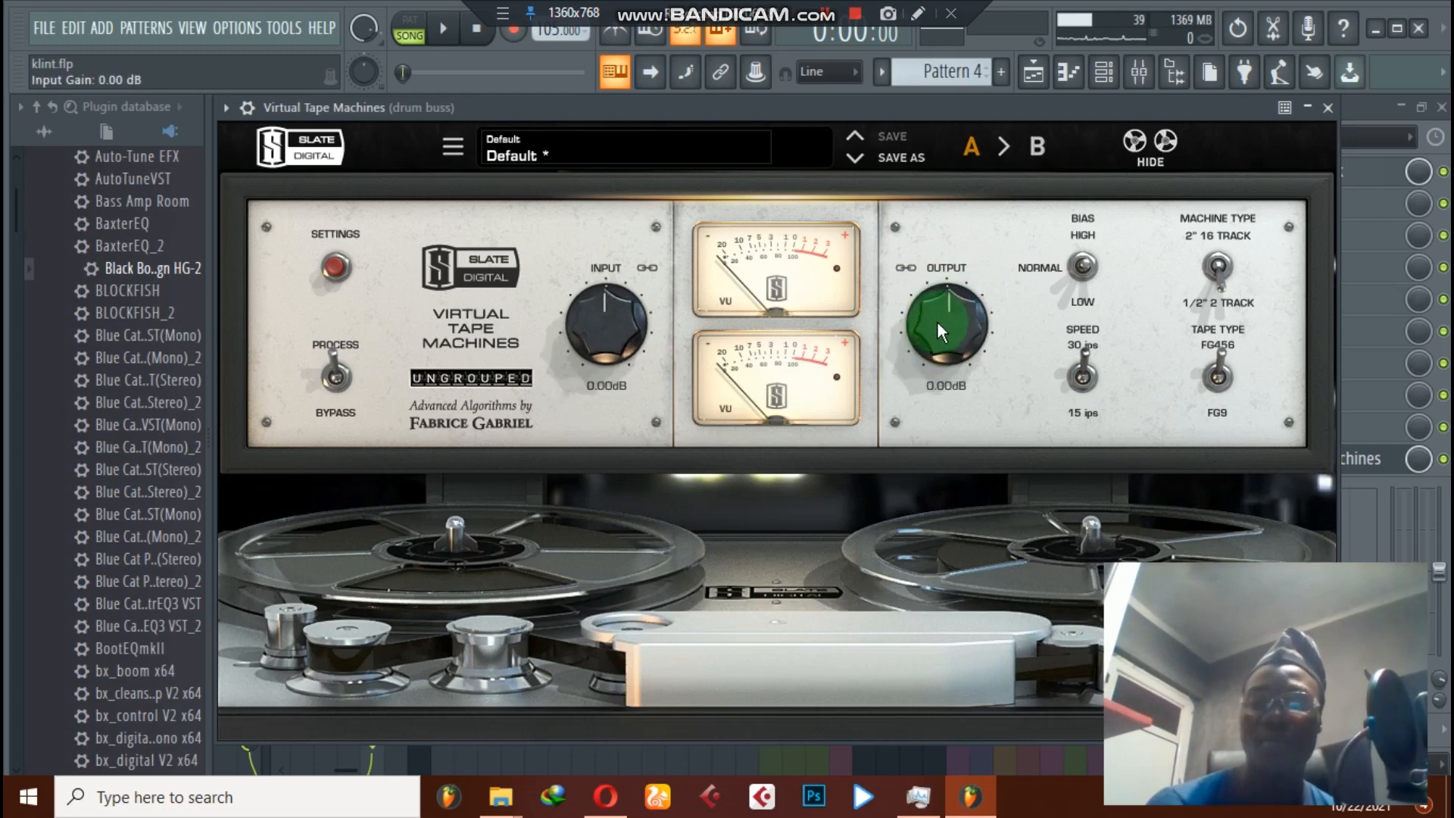
left_click_drag(938, 321, 933, 374)
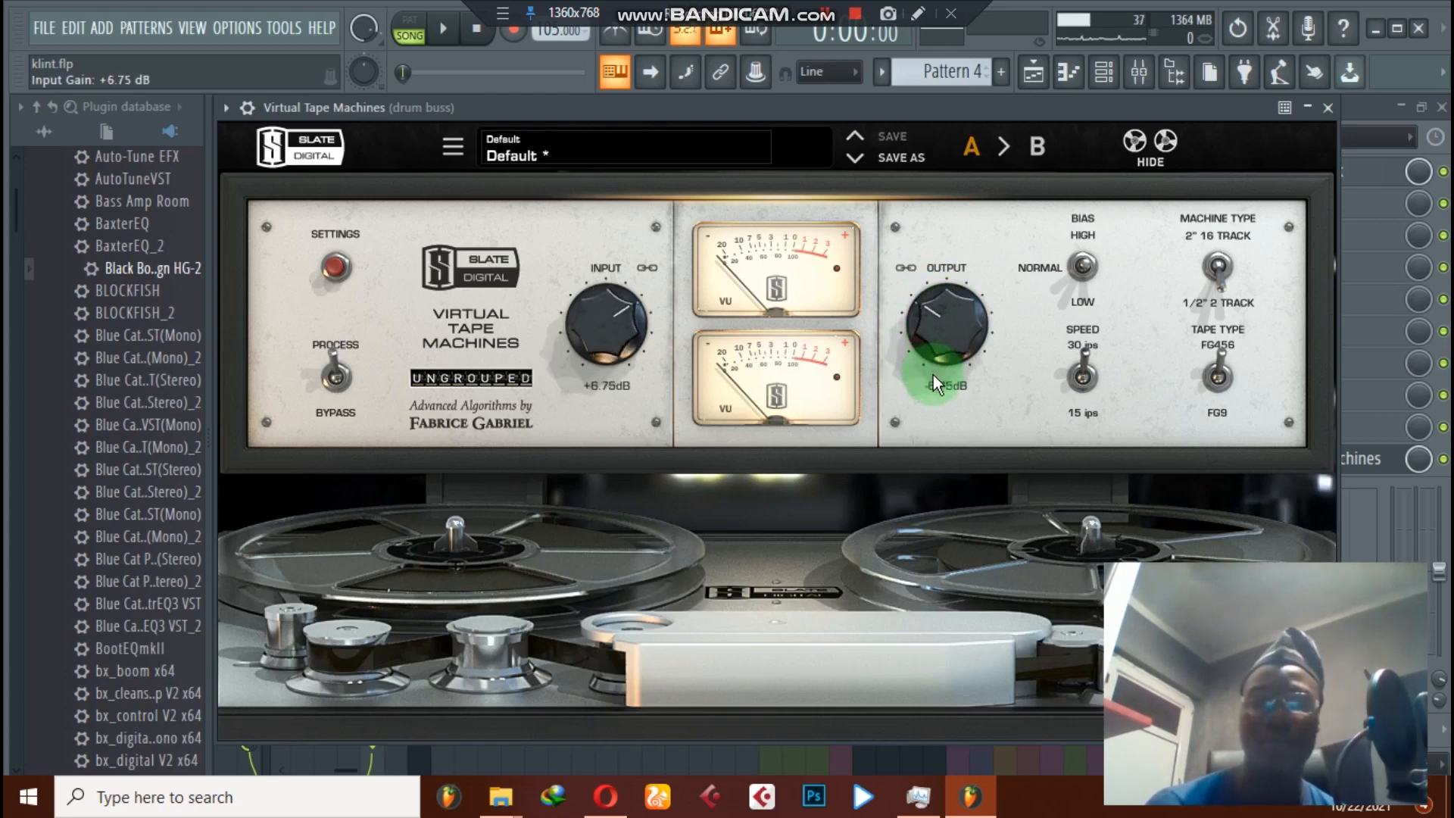
left_click(1328, 108)
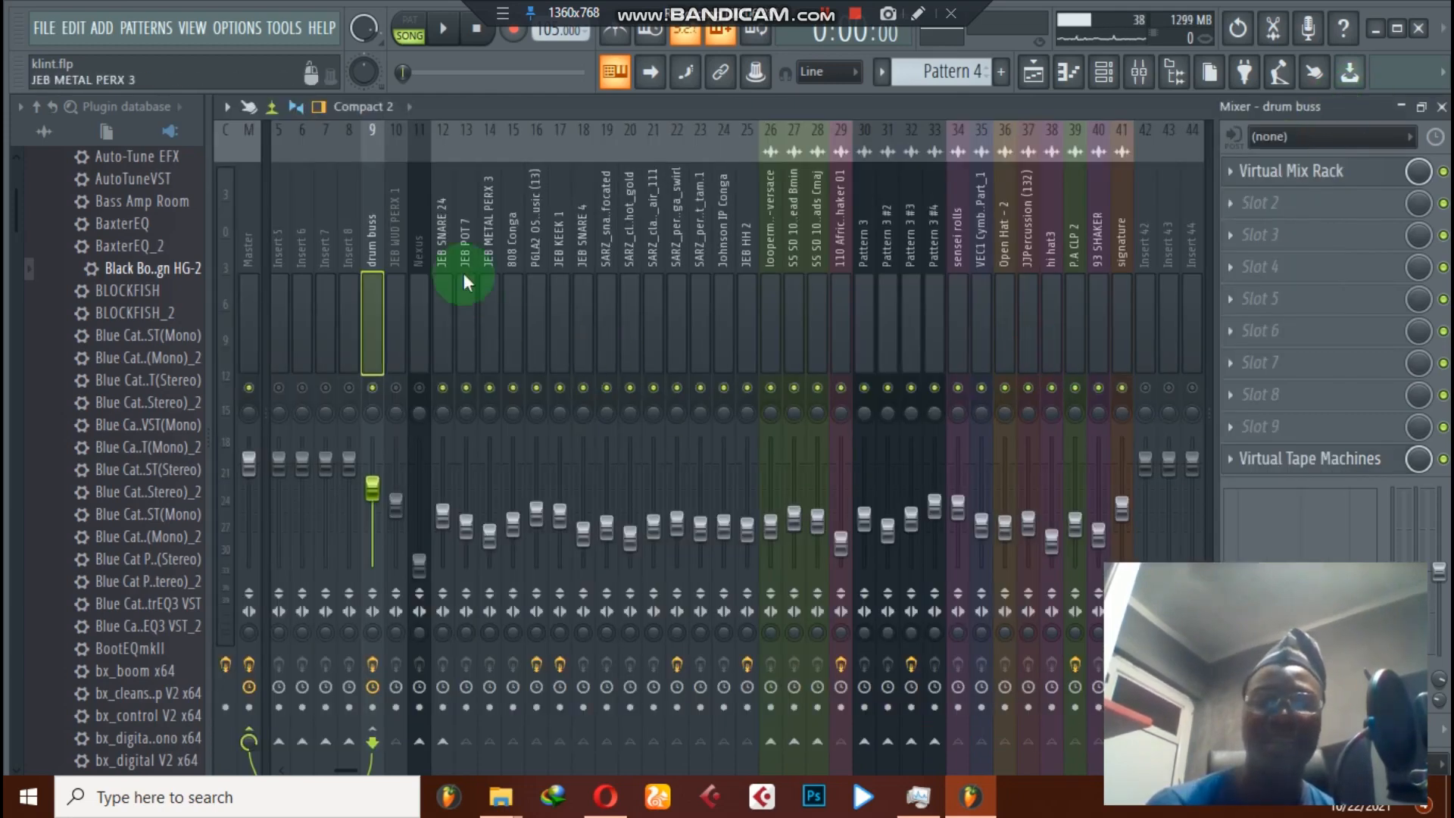
Step: Compare the effect slots and output routing of JEB SNARE 24, JEB METAL PERX 3 and other drum and loop tracks with the drum buss
left_click(439, 243)
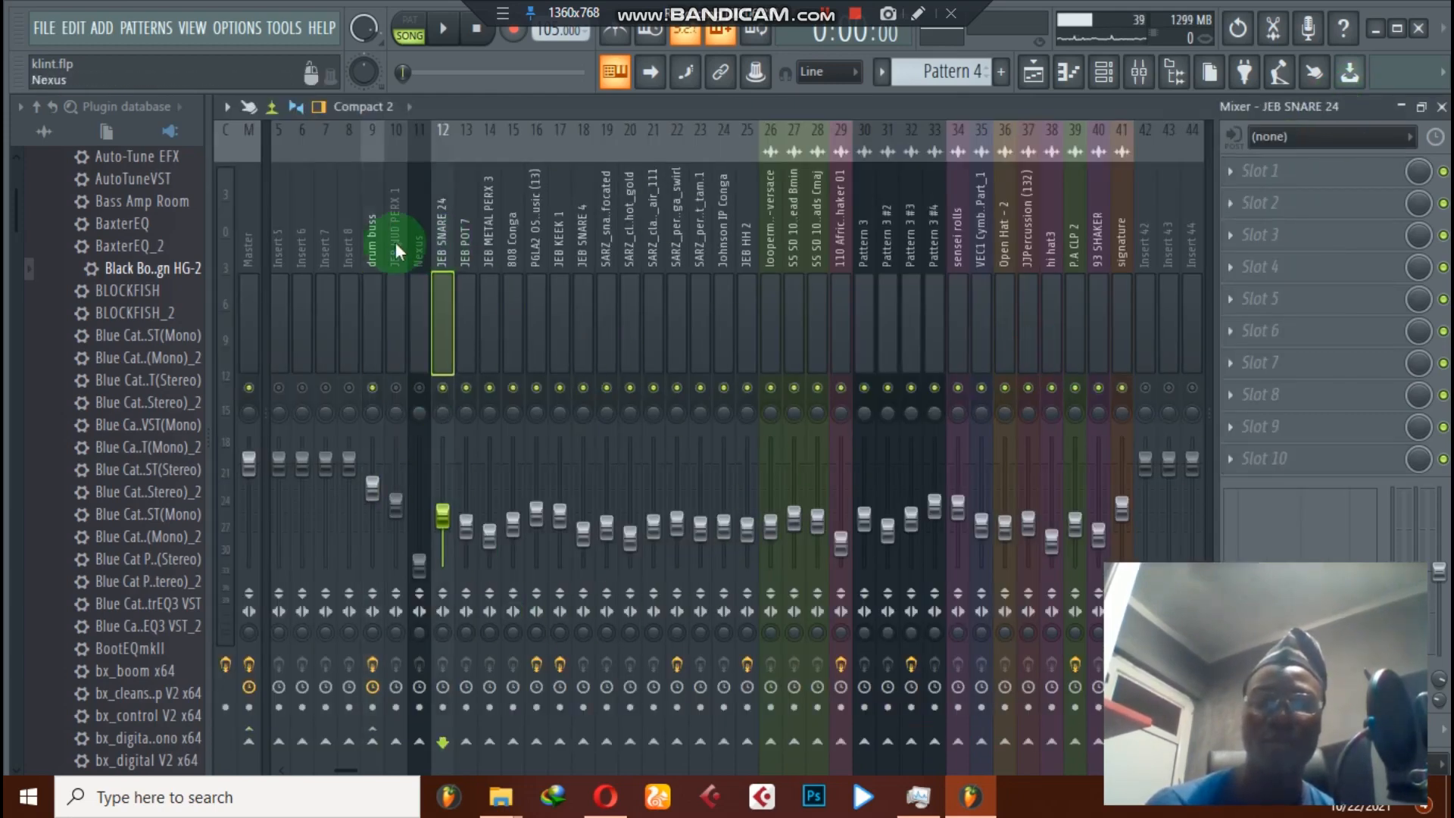
left_click(371, 239)
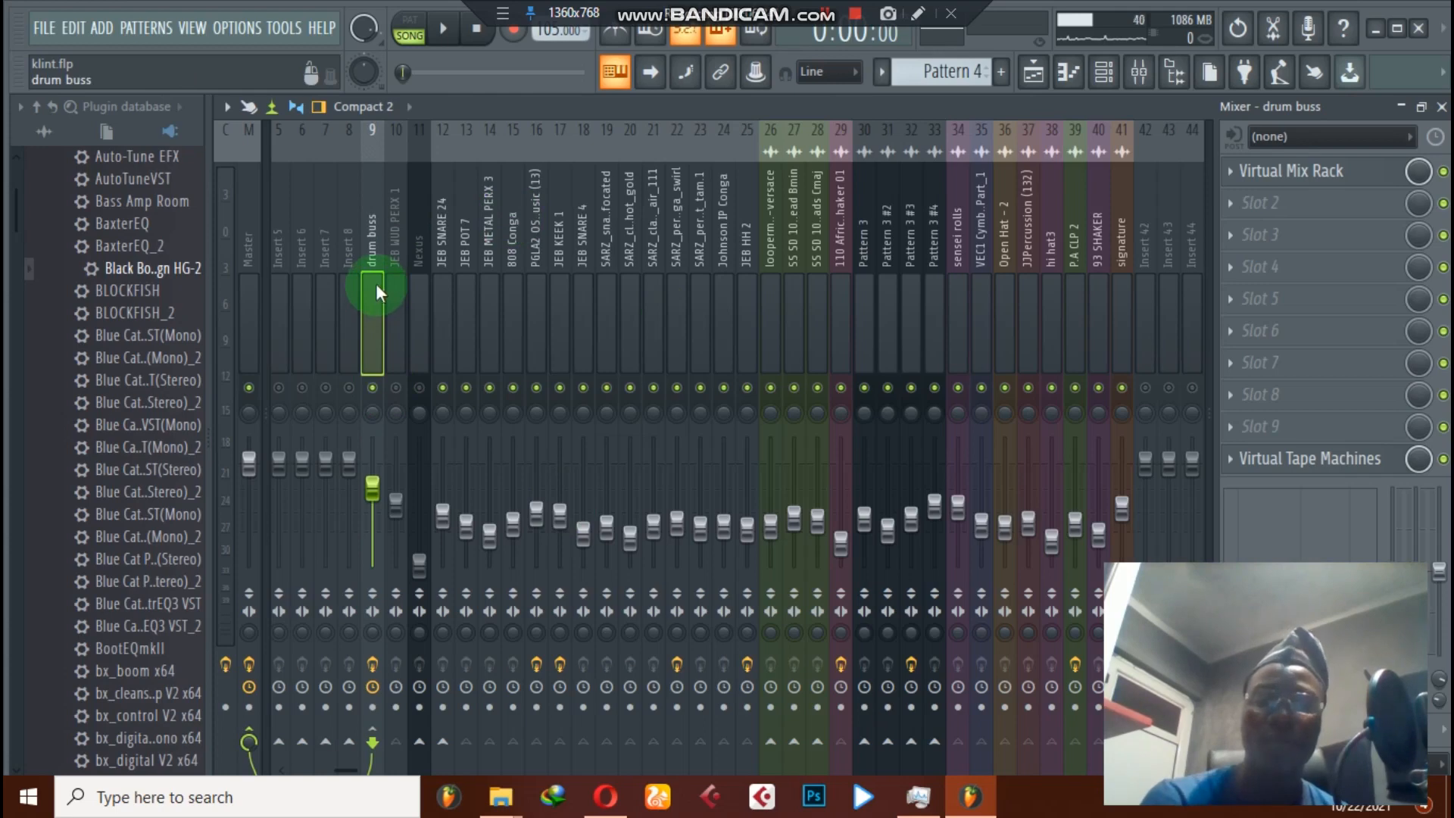
left_click(449, 260)
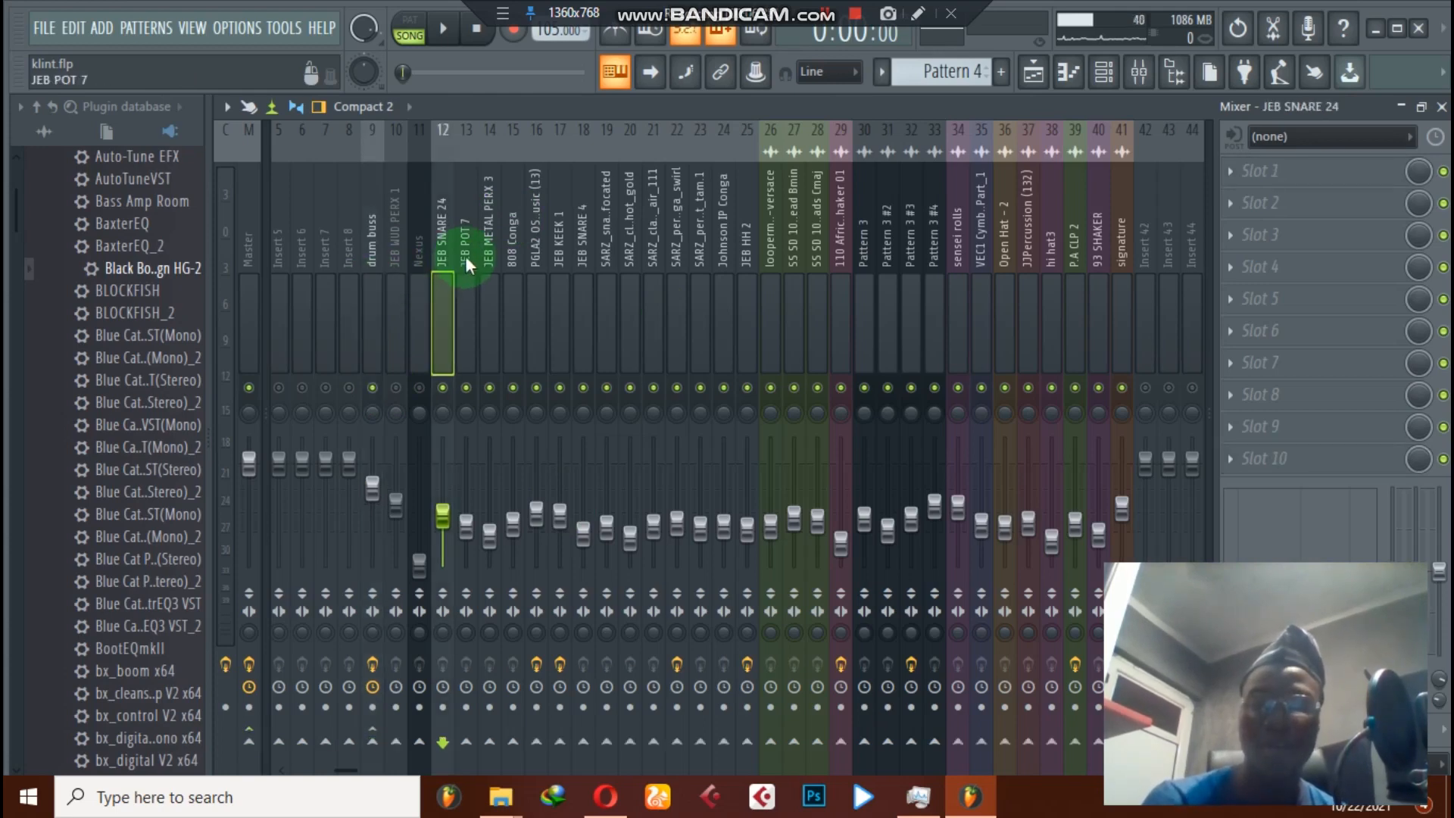
left_click(371, 248)
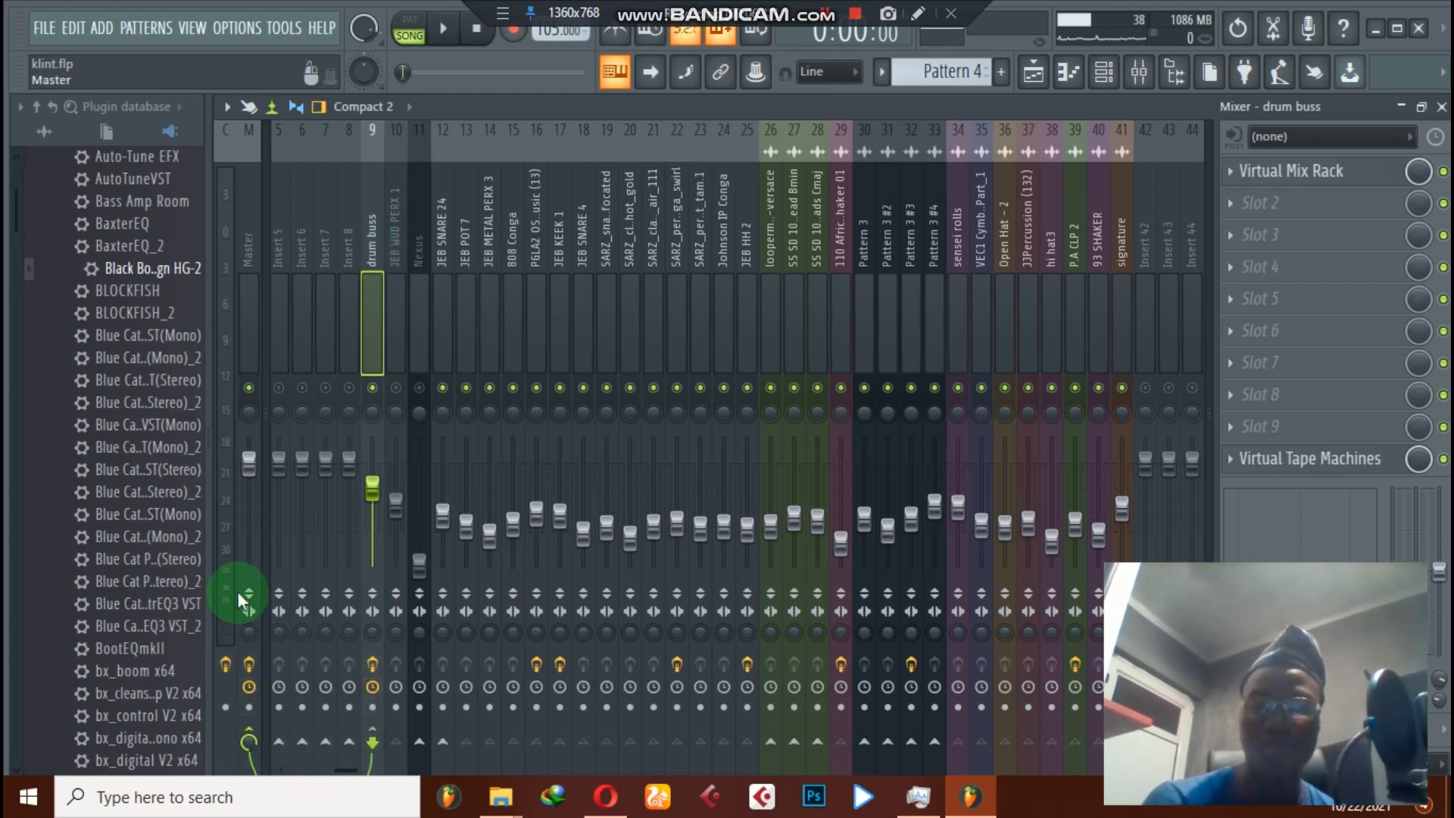
left_click(482, 262)
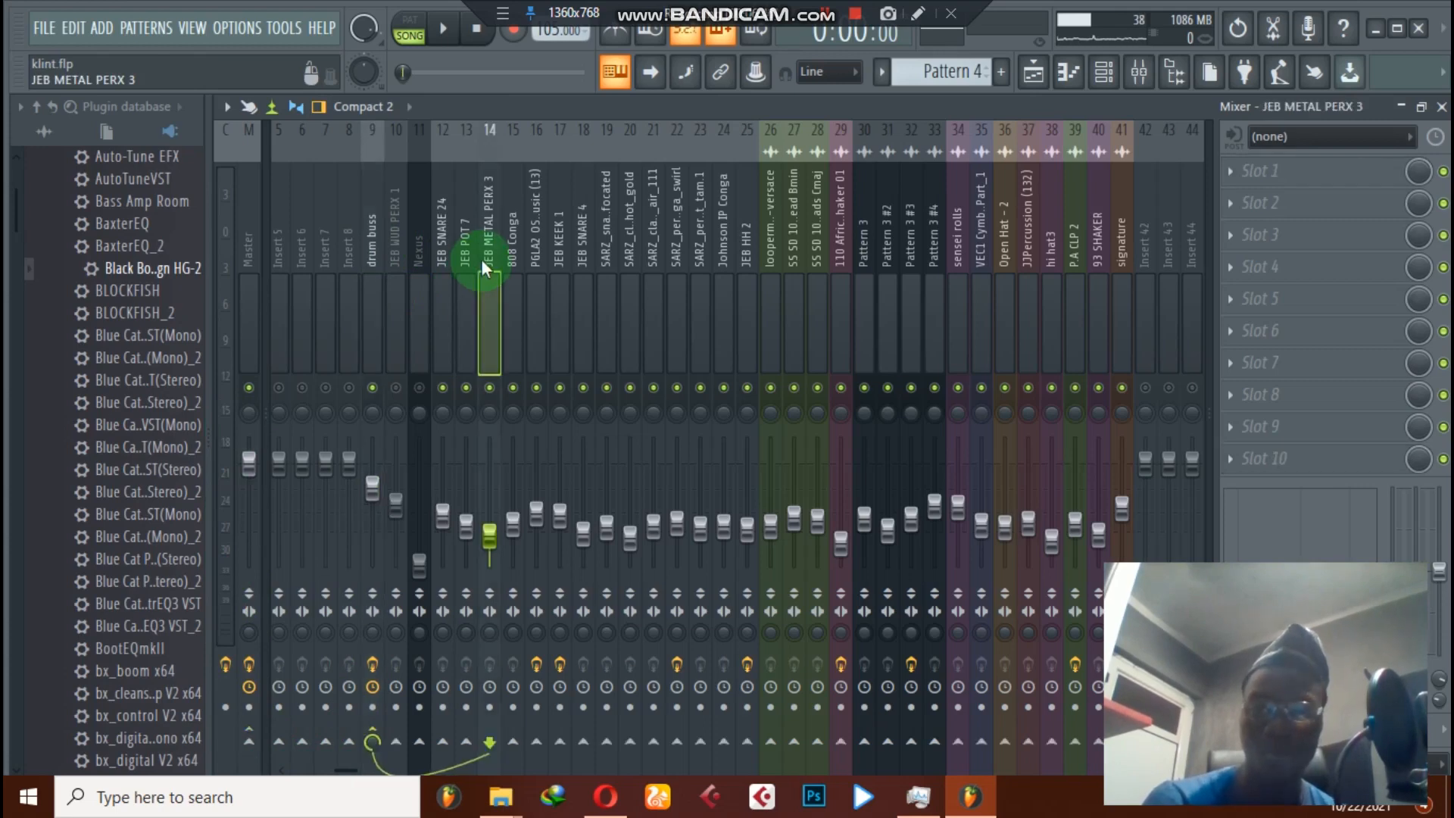
left_click(583, 259)
left_click(769, 220)
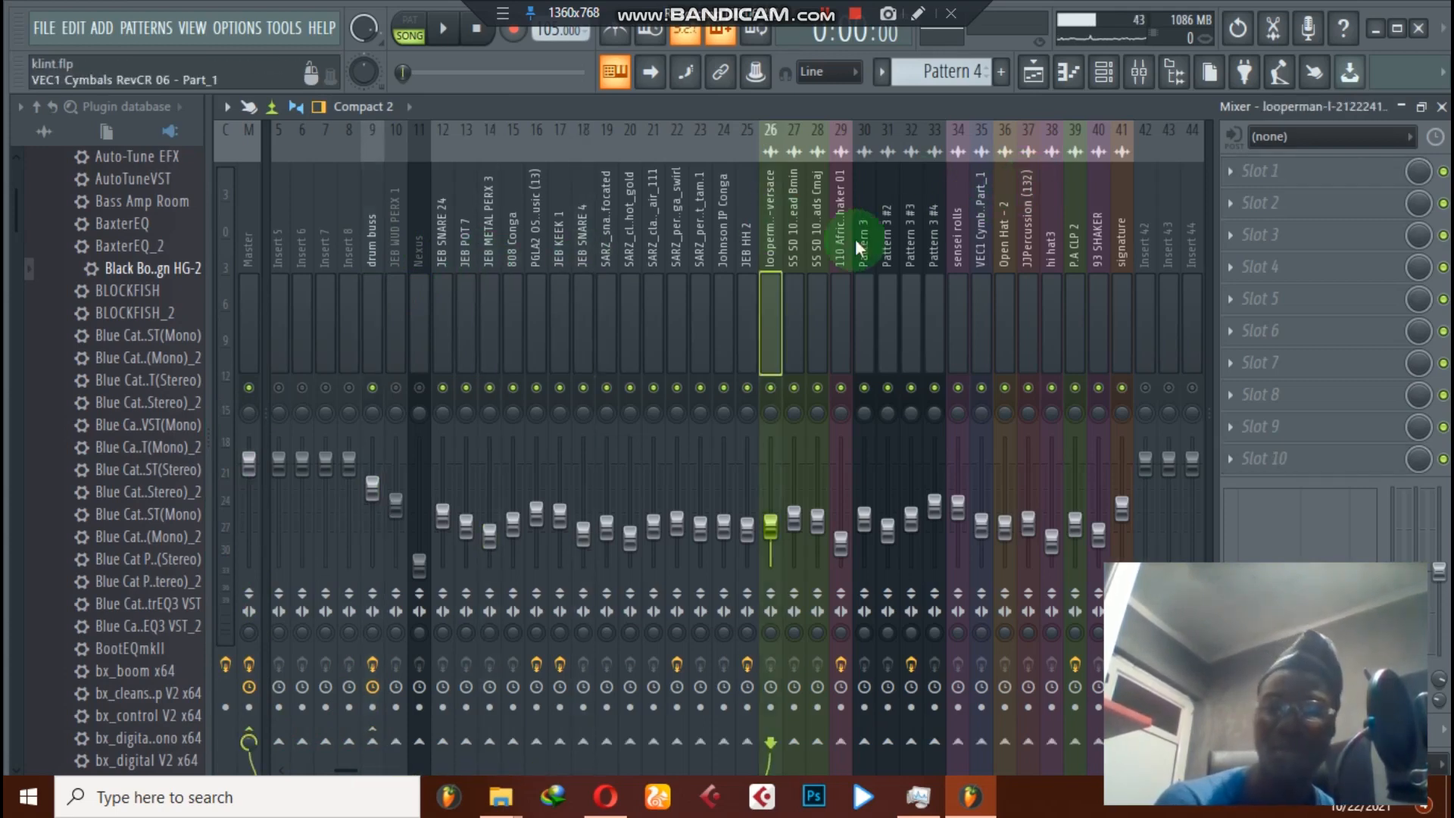
left_click(746, 256)
Step: Route the looperman loop track to the drum buss instead of the Master, and restore its direct Master routing
left_click(766, 251)
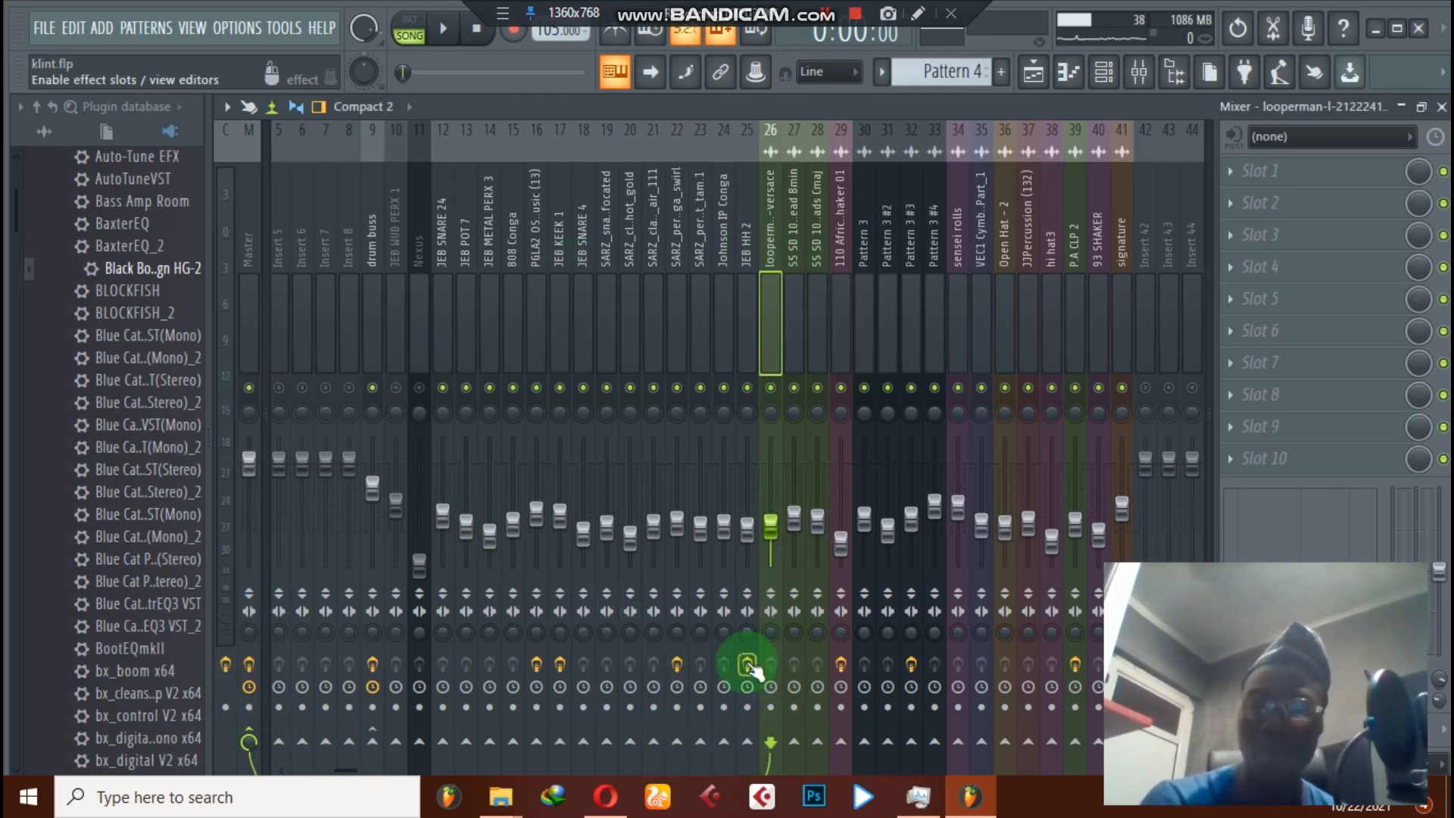
left_click(371, 741)
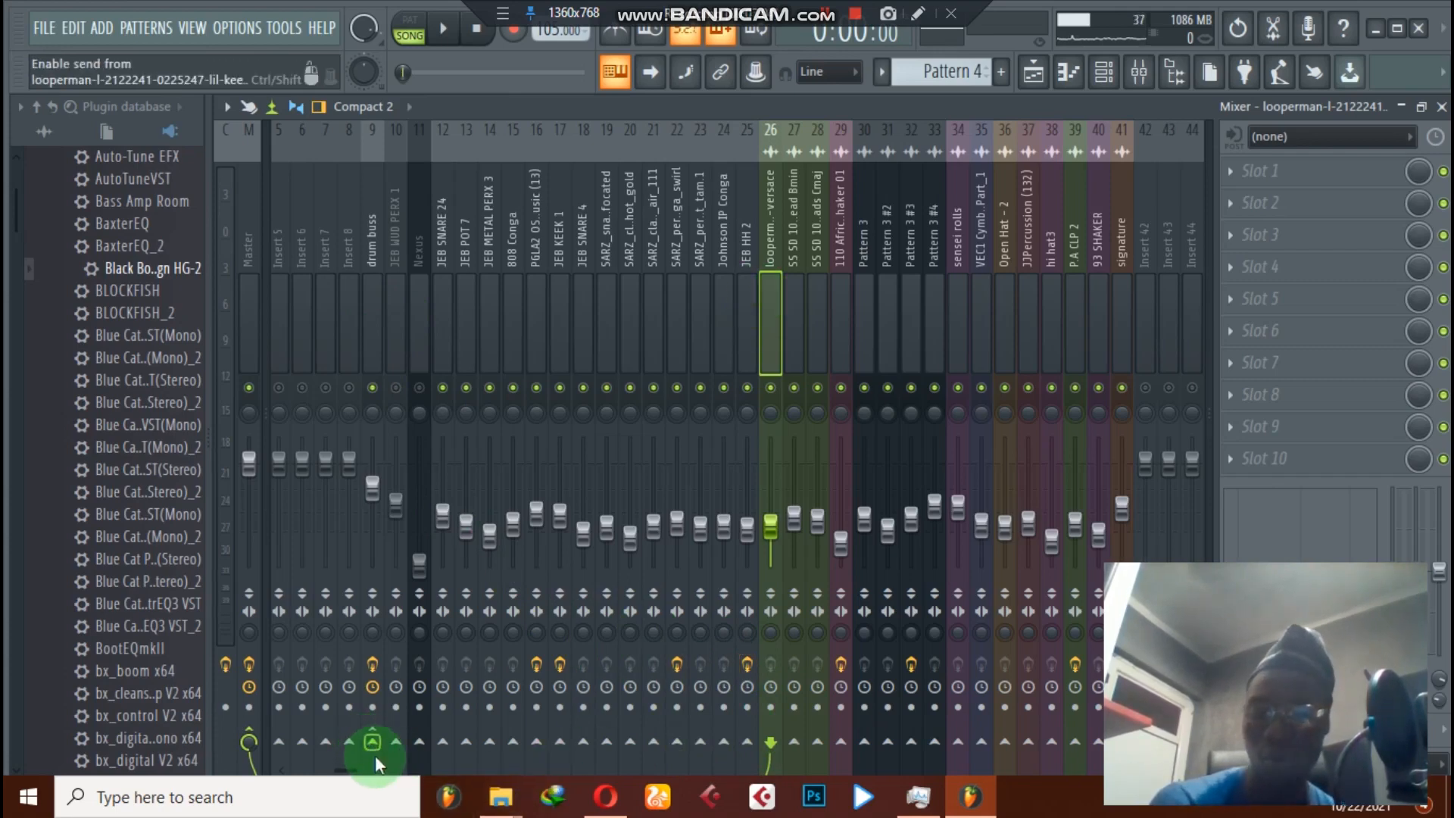
left_click(372, 741)
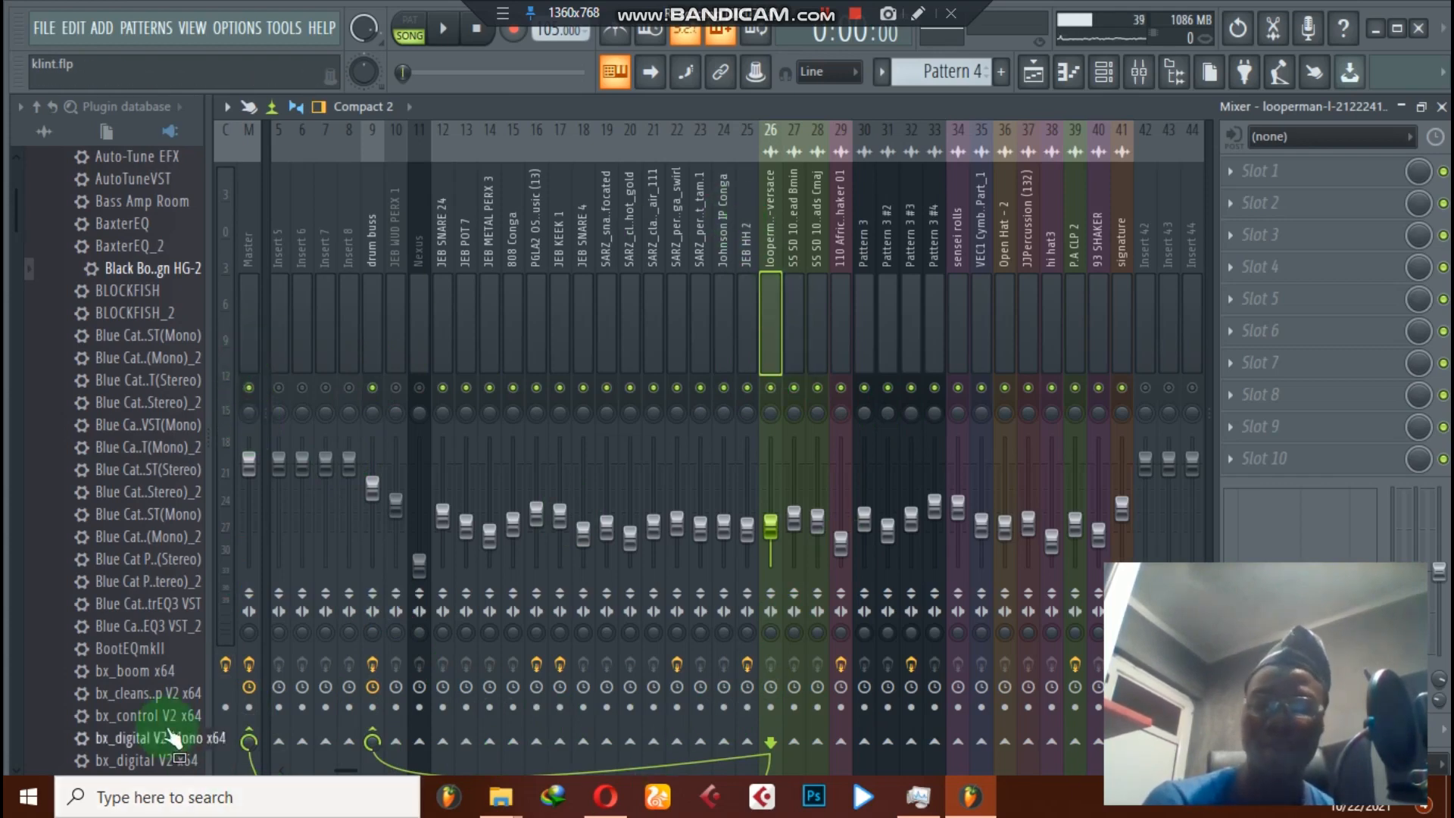
left_click(252, 727)
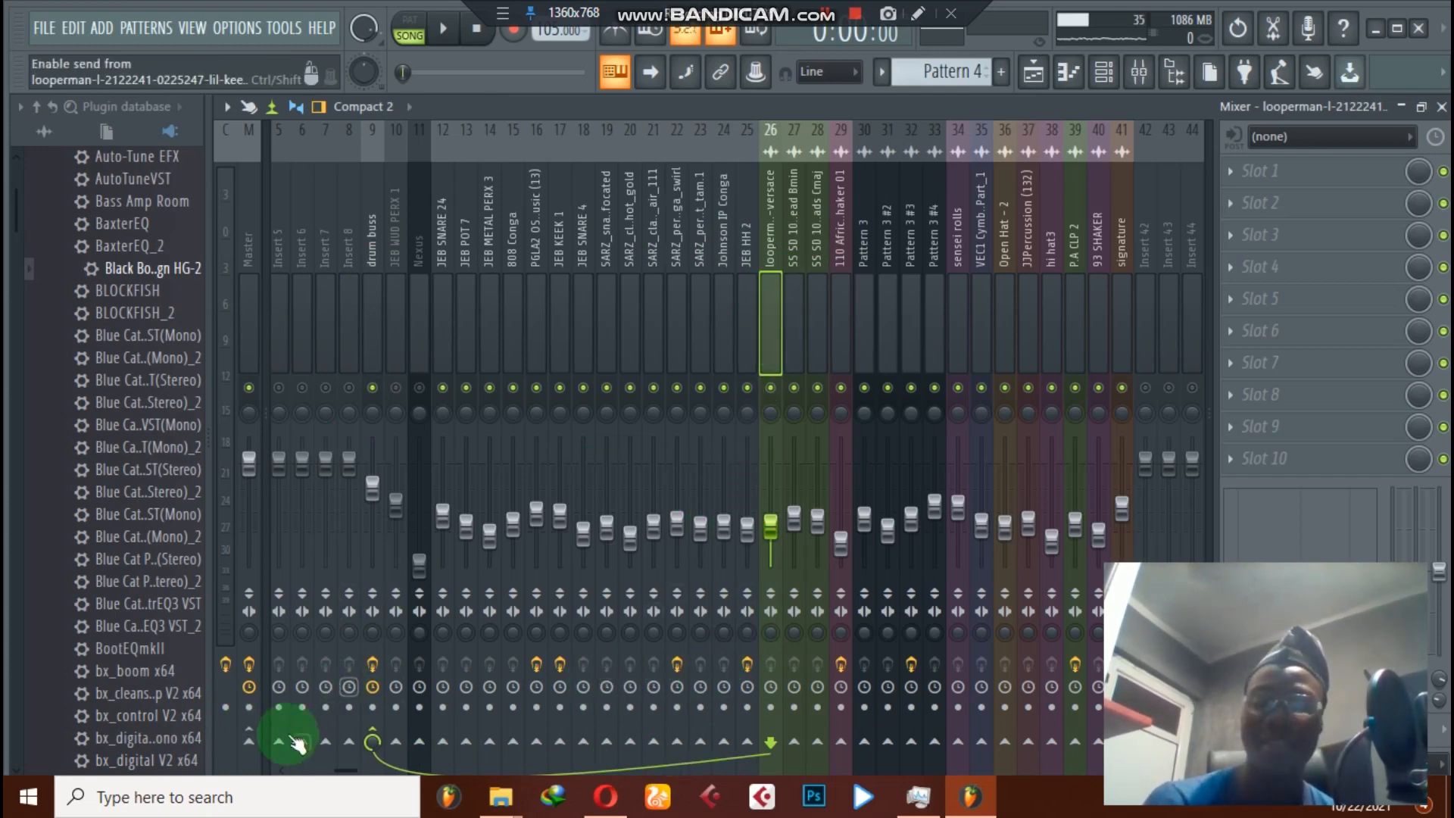
left_click(249, 740)
left_click(372, 739)
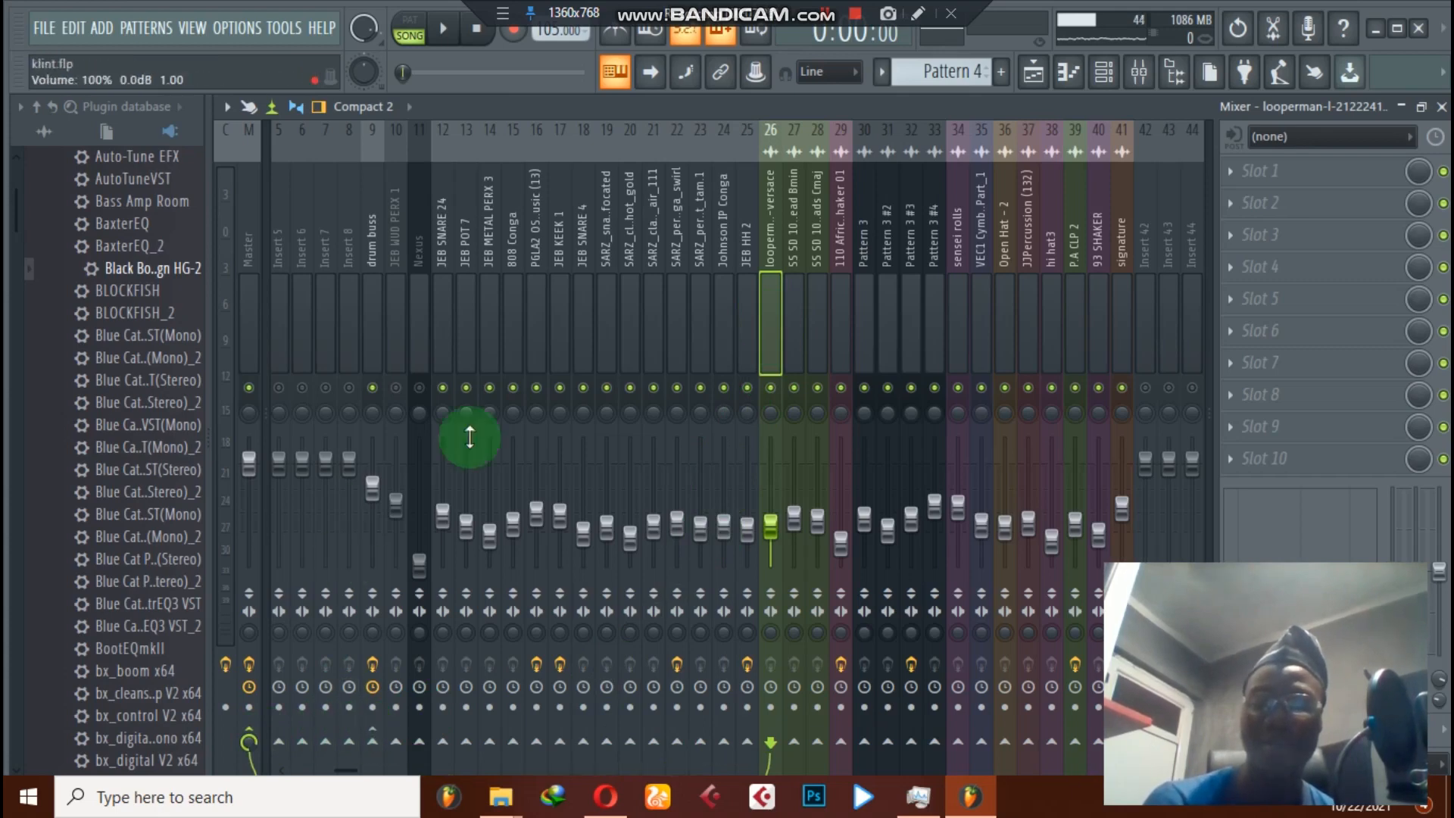
Step: Check the routing of the SS SD melodic loop tracks and the drum buss, and enable a send from JEB SNARE 24 to the drum buss
left_click(792, 293)
left_click(817, 285)
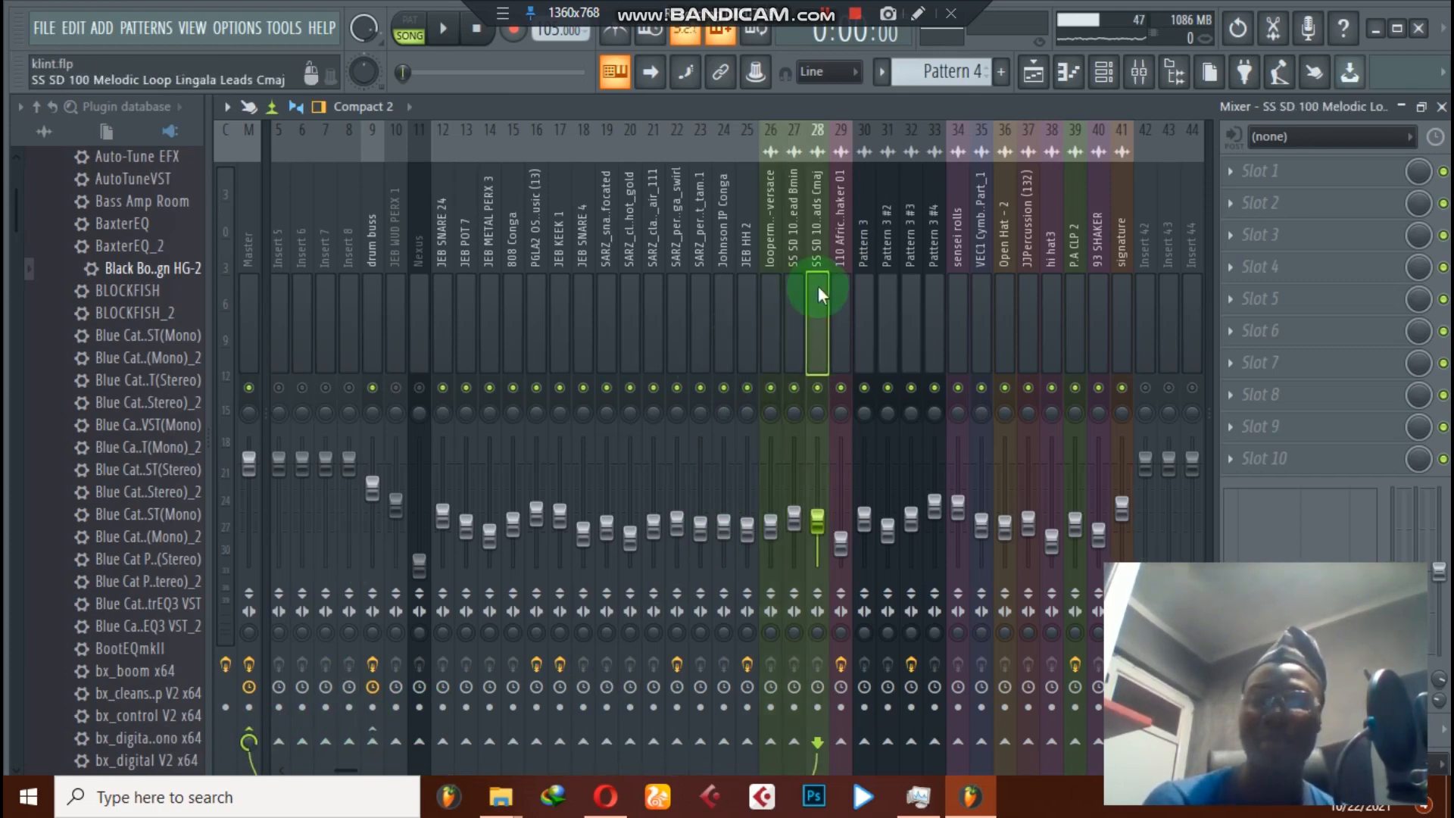
left_click_drag(824, 278, 377, 260)
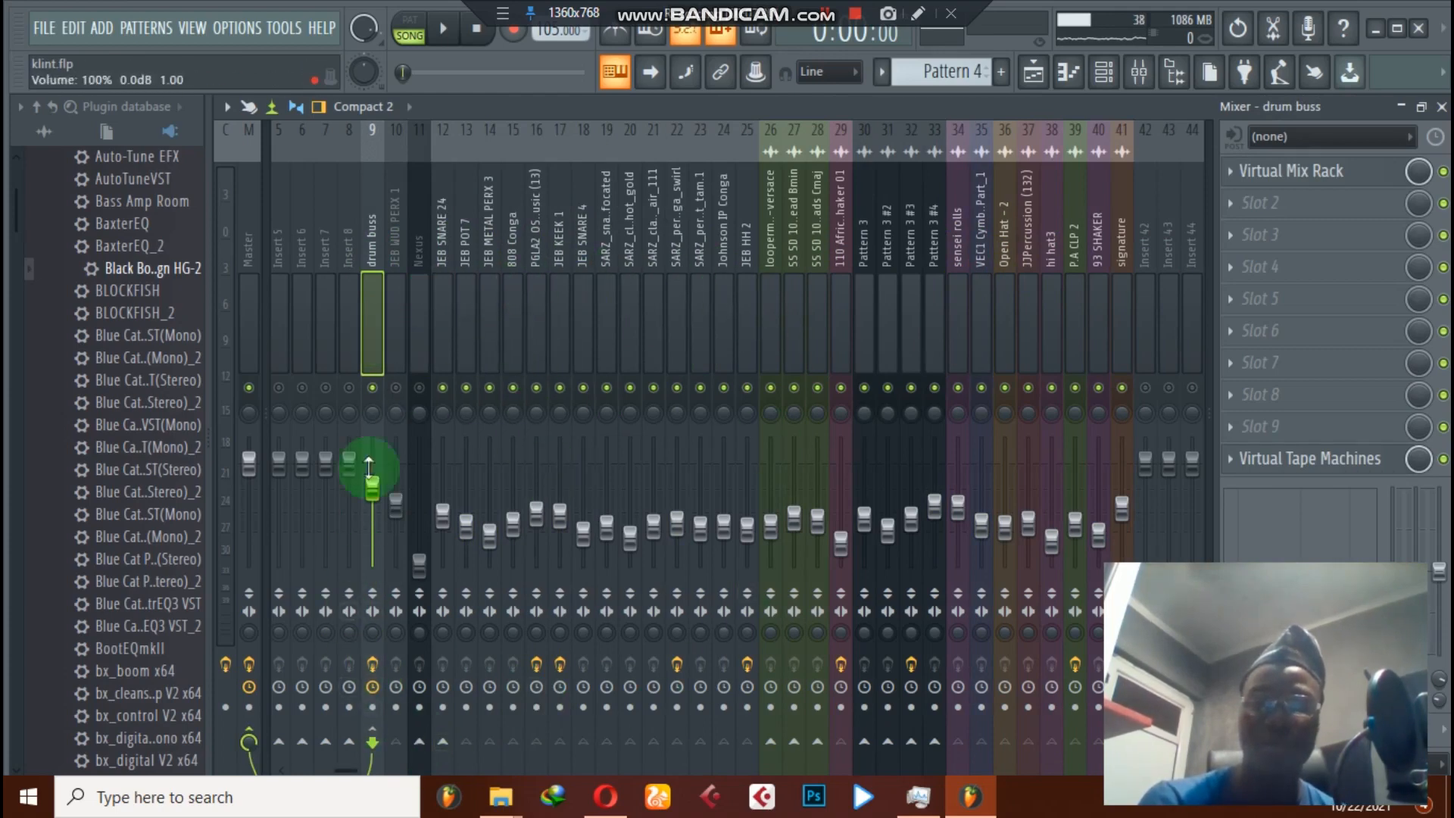
left_click_drag(381, 327, 438, 247)
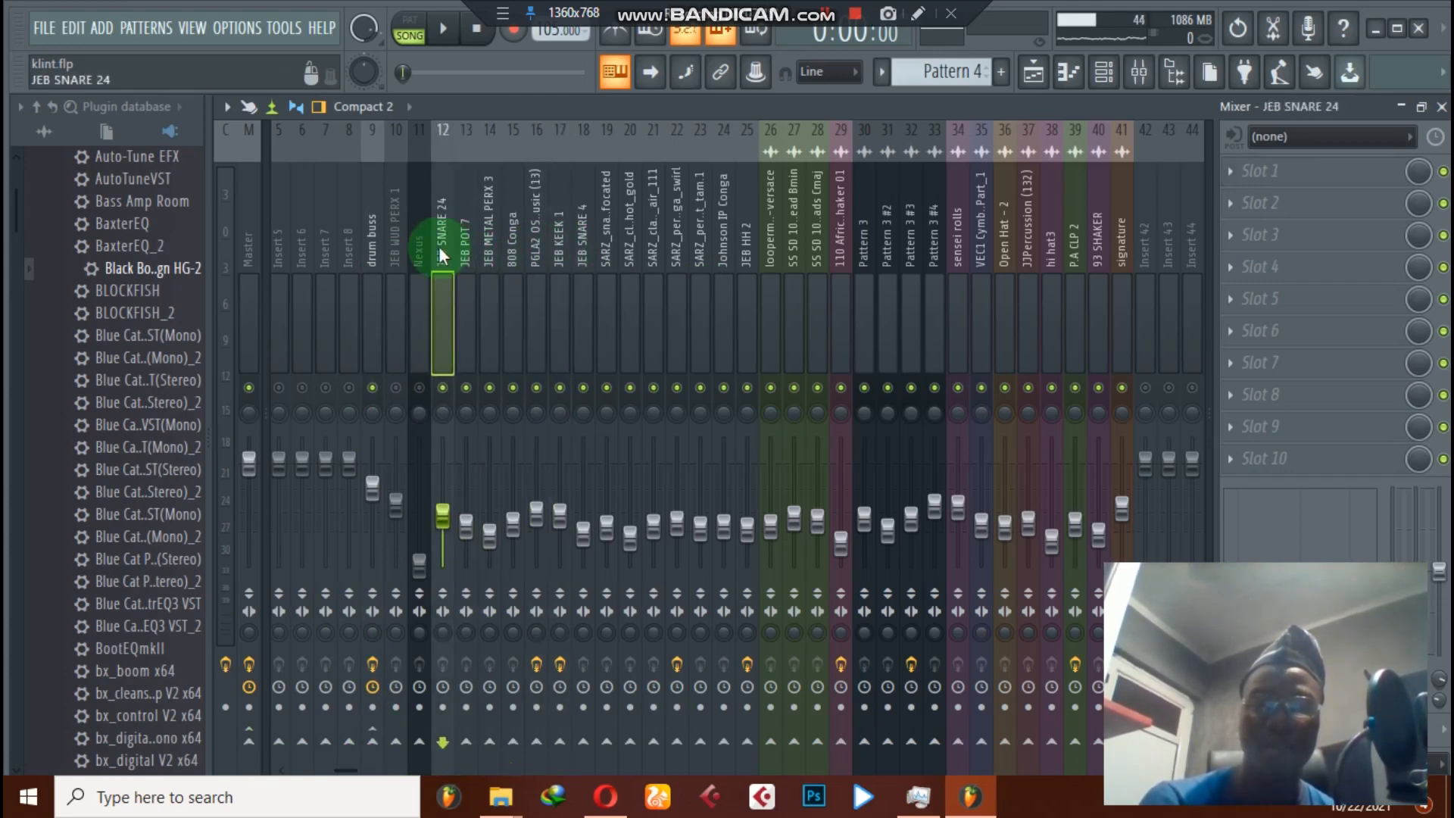
left_click(377, 748)
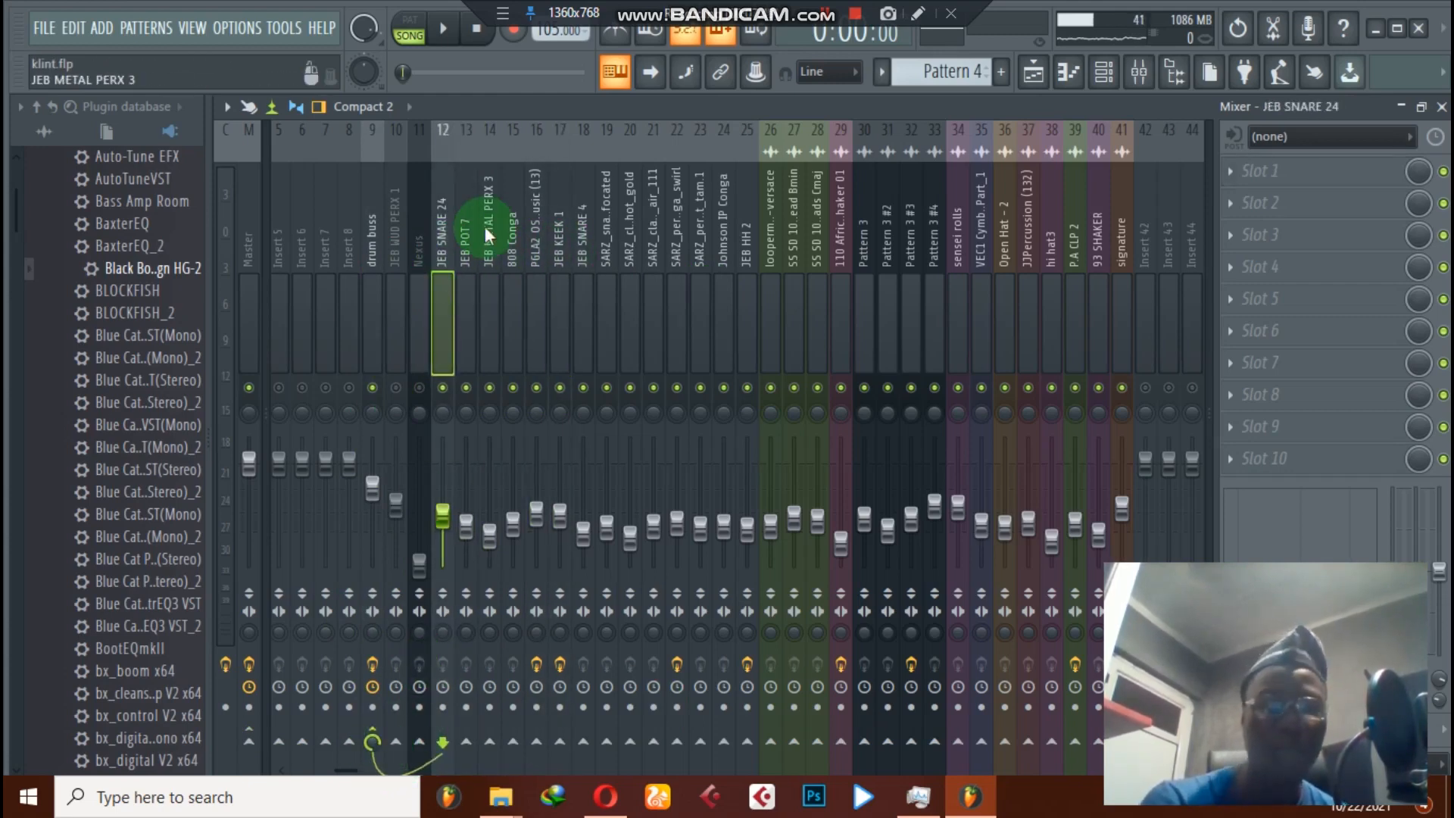
Step: Examine the routing of the percussion tracks from JEB SNARE 24 onward into the drum buss, ending on the drum buss track
key("Right")
key("Right")
key("Right")
key("Right")
key("Right")
key("Right")
key("Right")
key("Right")
key("Right")
key("Right")
key("Right")
key("Right")
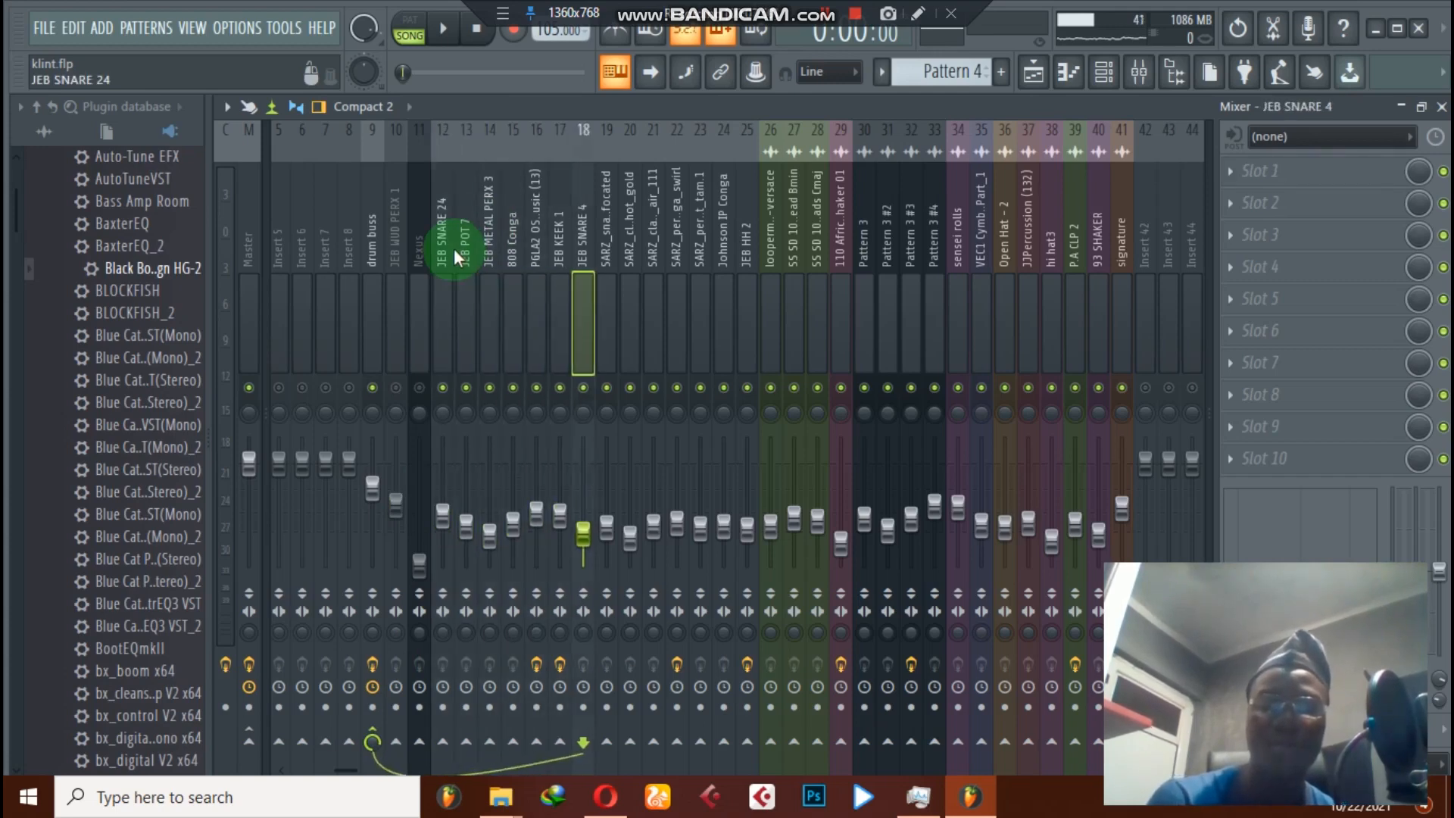
key("Left")
key("Left")
key("Left")
key("Left")
key("Left")
key("Left")
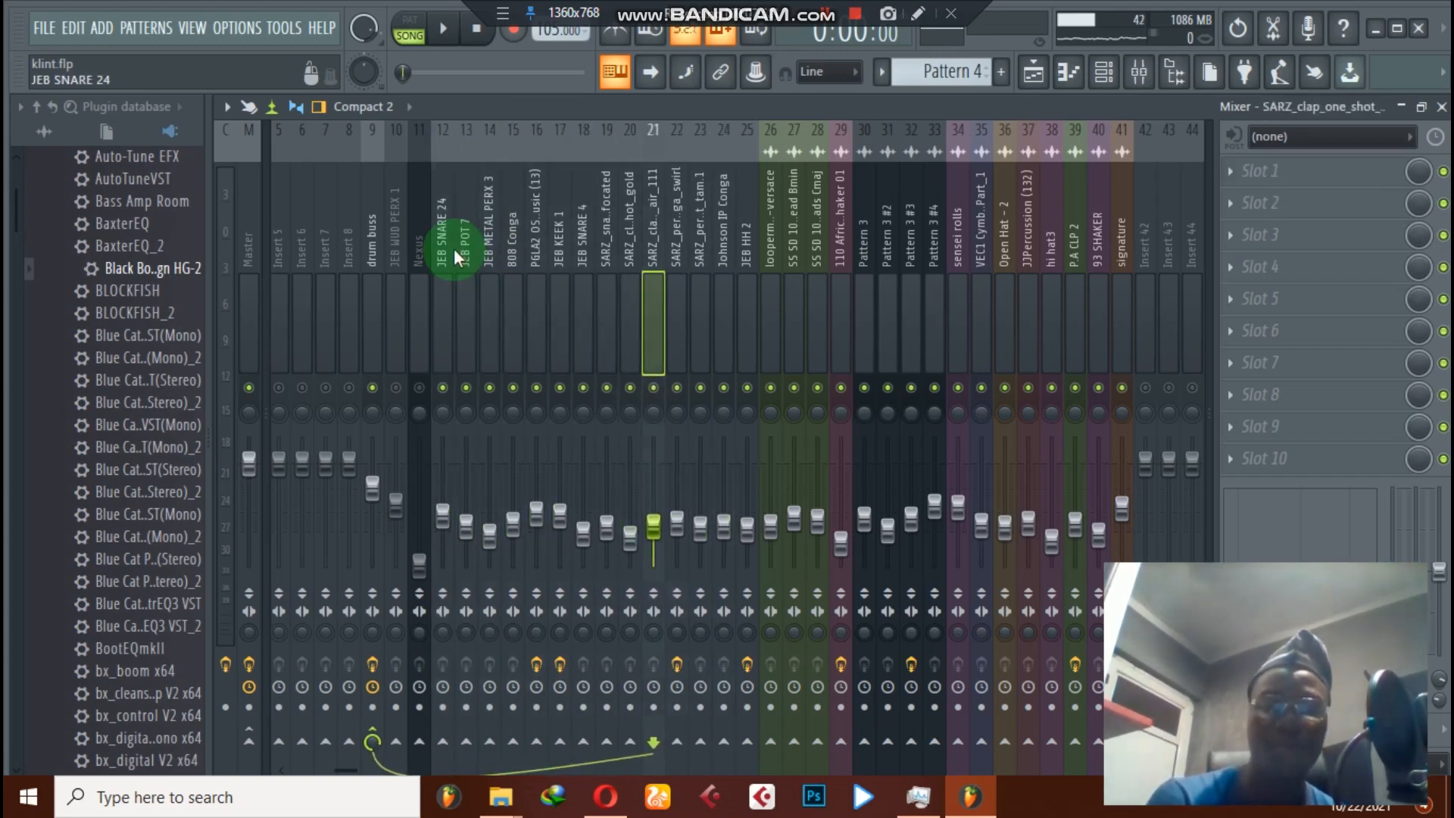
left_click(377, 238)
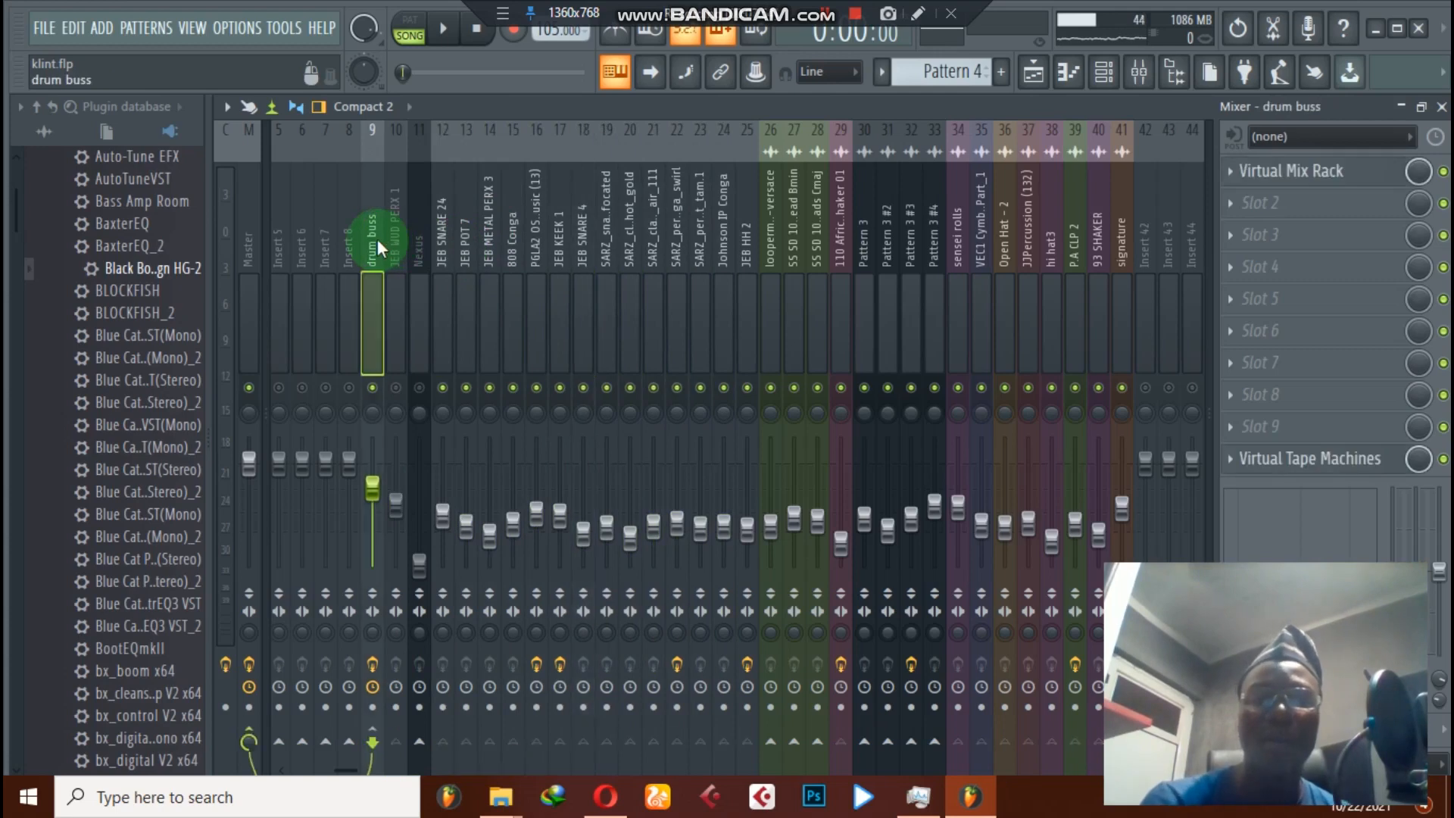
Step: Examine VBC FG-Grey on the Master track, locate 08 Thick Mix among its Slate Digital presets, and close the plugin
left_click(253, 251)
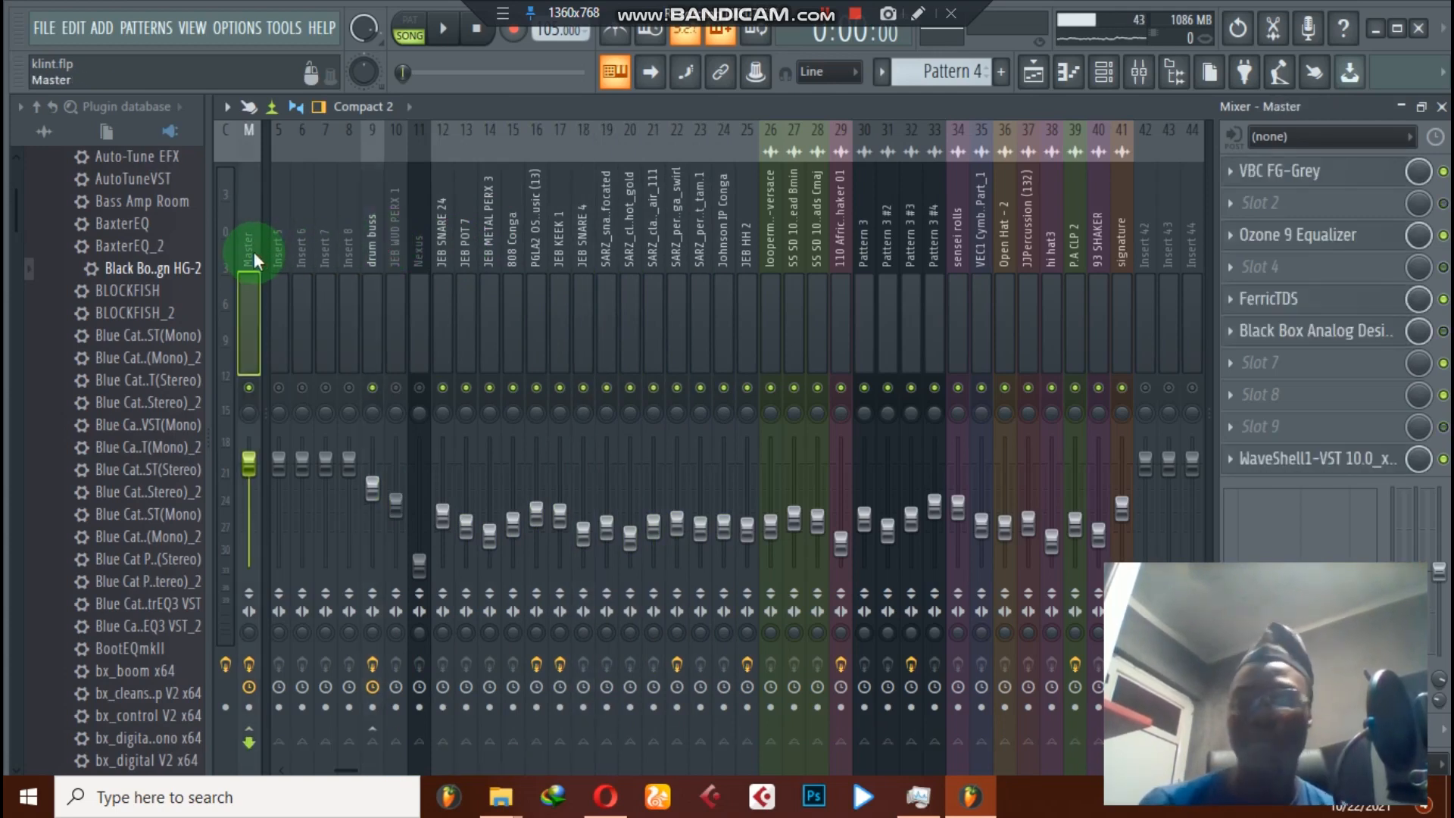
left_click(1278, 182)
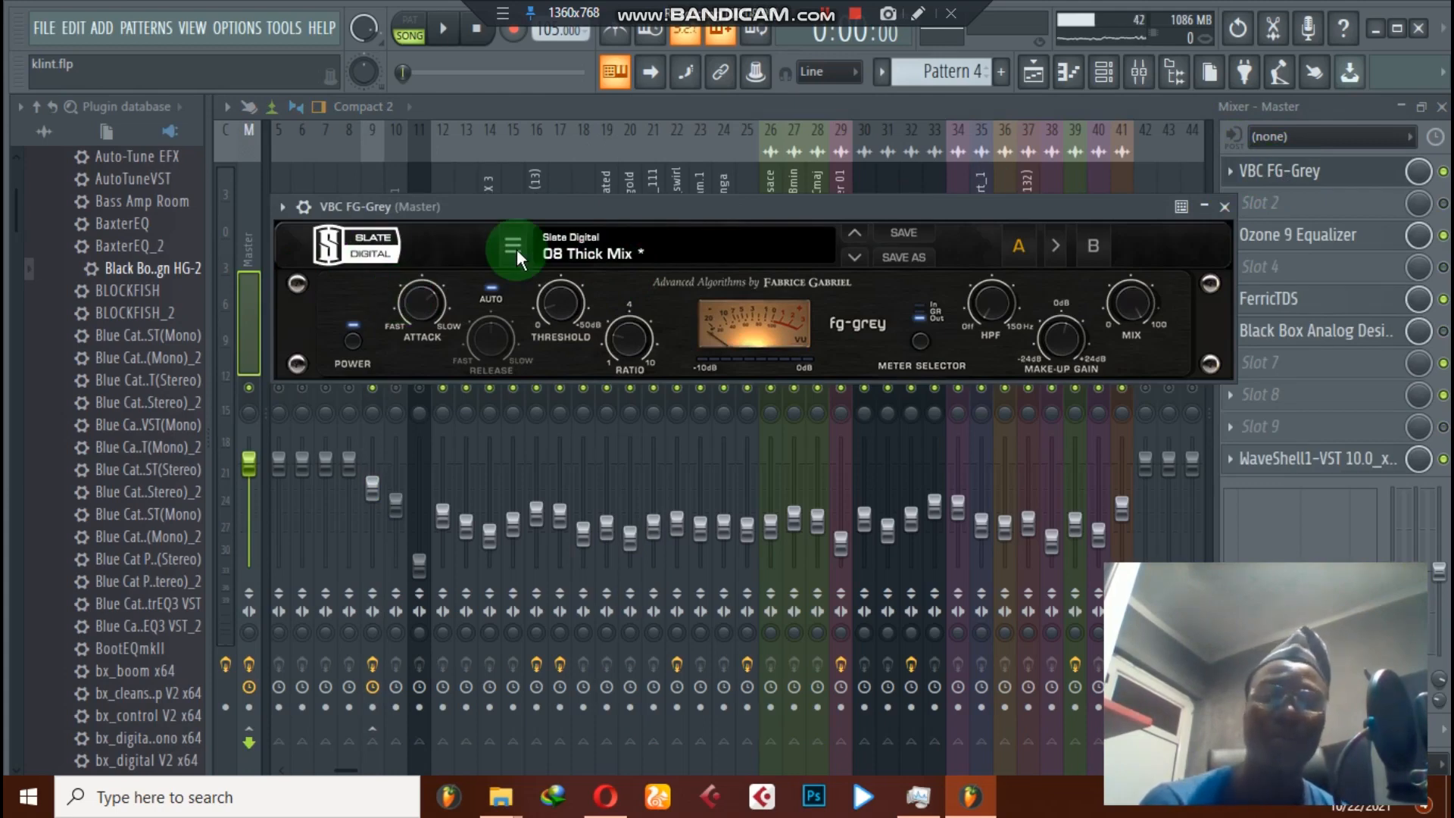
left_click_drag(516, 215, 504, 212)
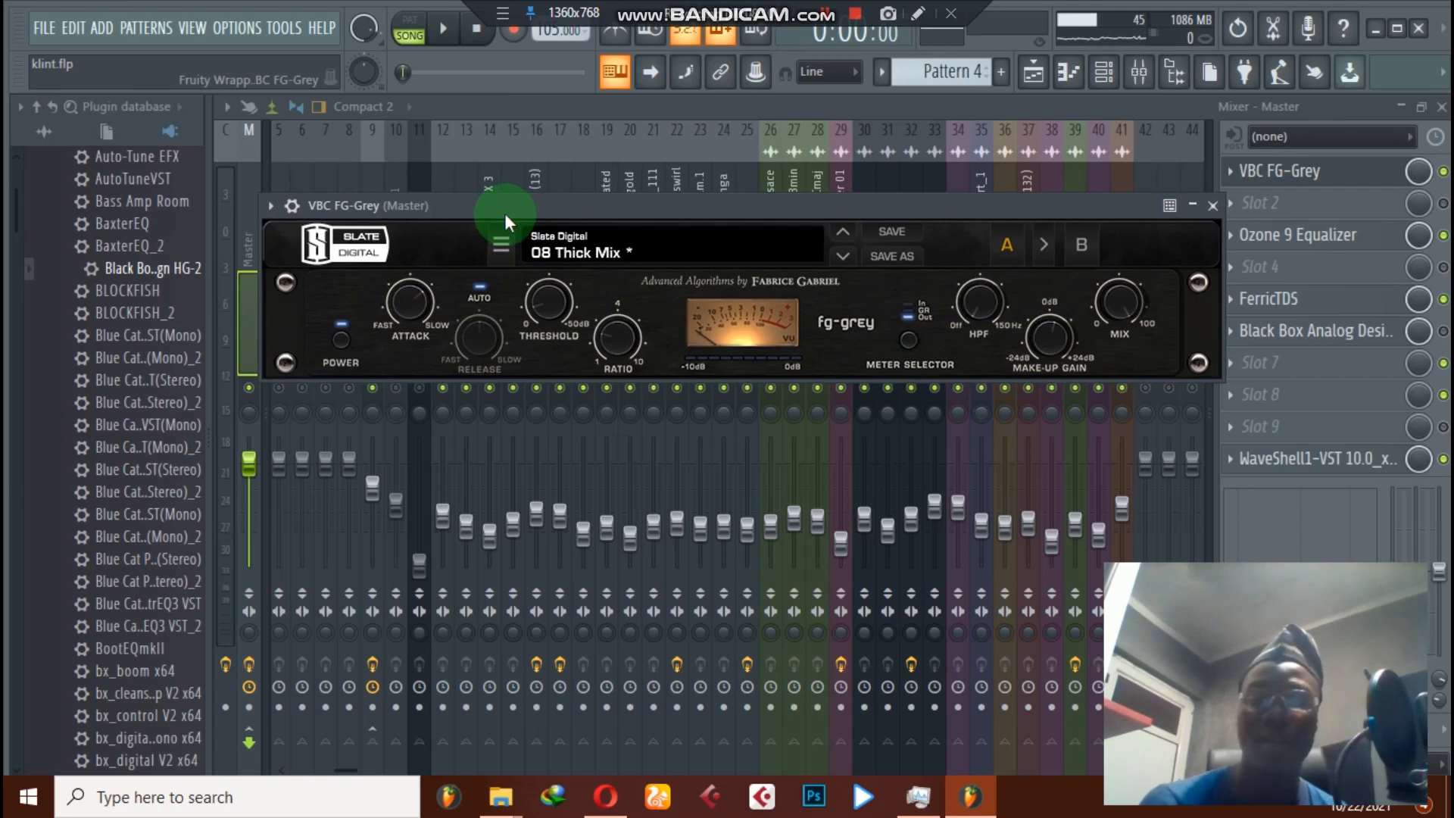
left_click(564, 250)
mouse_move(600, 281)
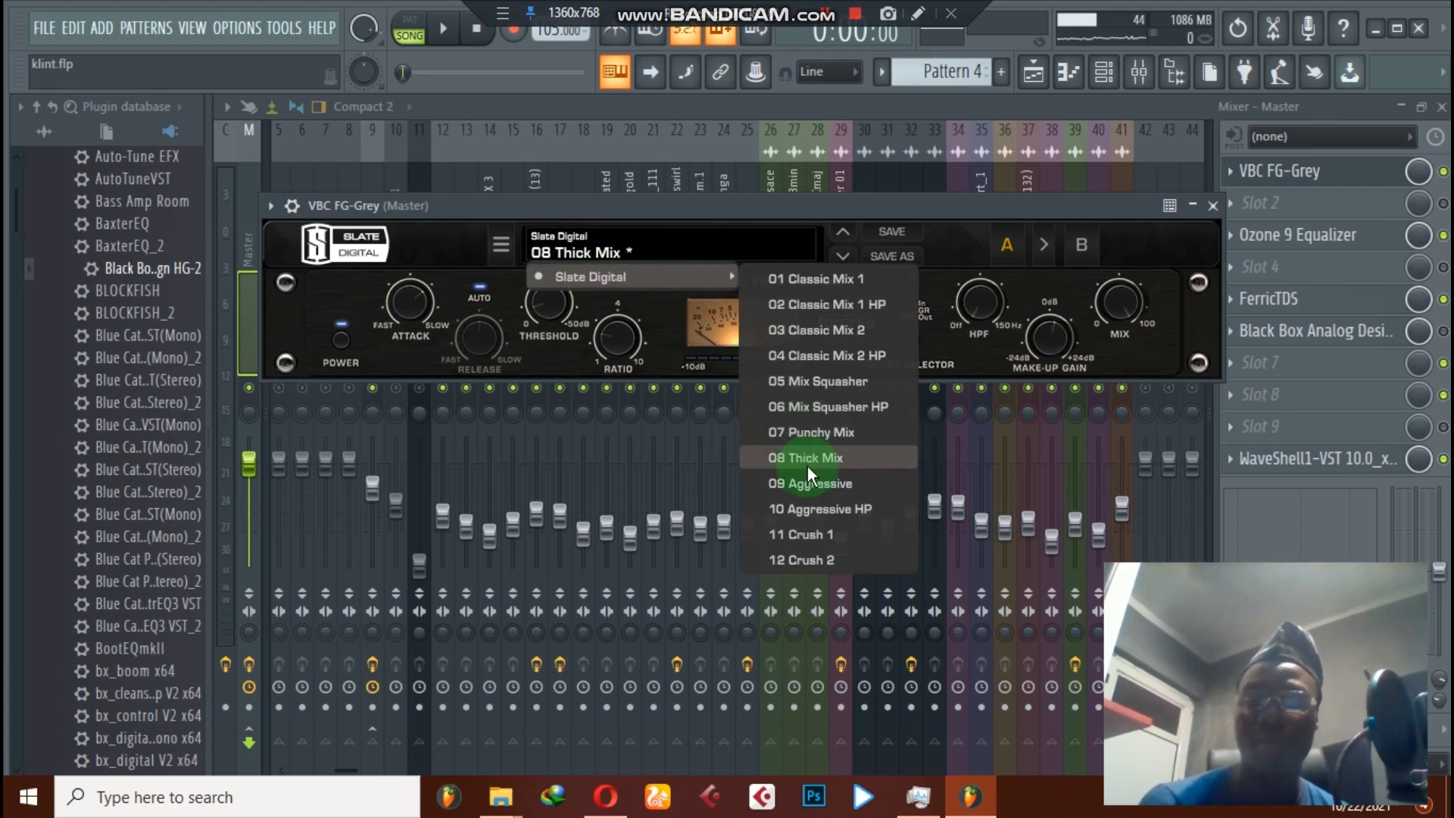
left_click(944, 265)
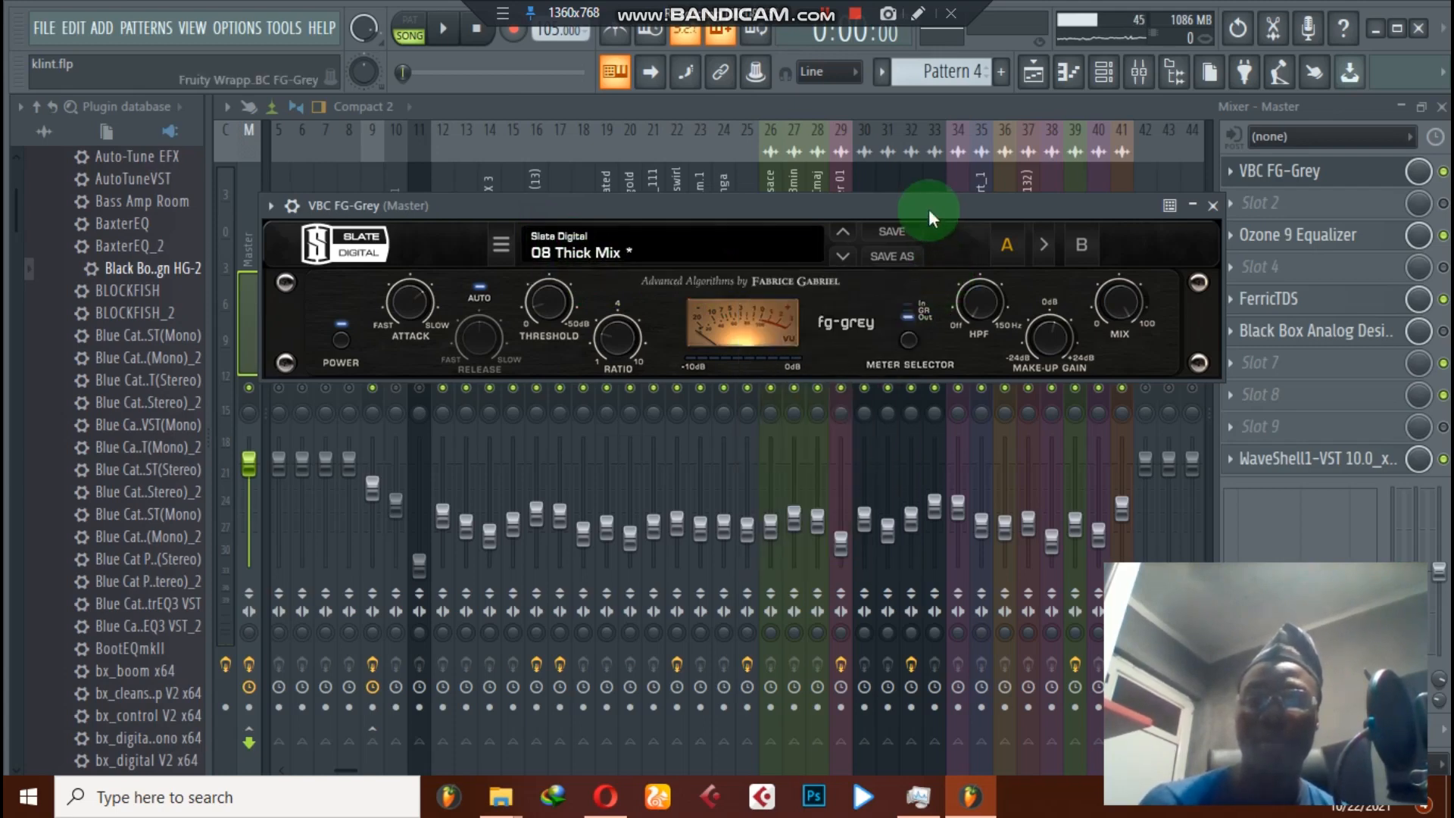
left_click(1212, 205)
Step: Adjust bell band 4 of the Master's Ozone 9 Equalizer to 1189 Hz with 0.7 dB gain and close the plugin
left_click(1292, 240)
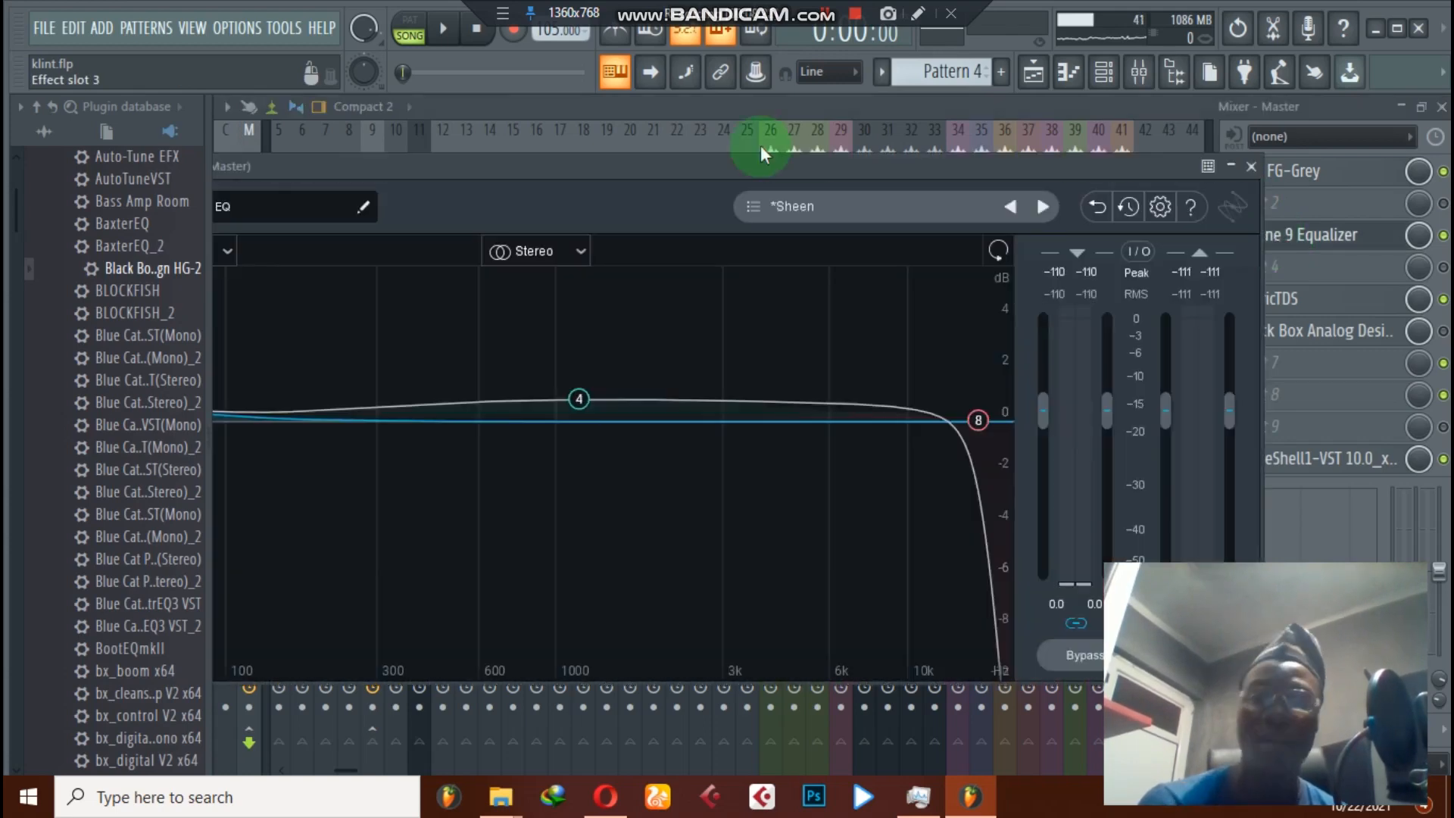
left_click_drag(683, 168, 878, 159)
left_click(442, 354)
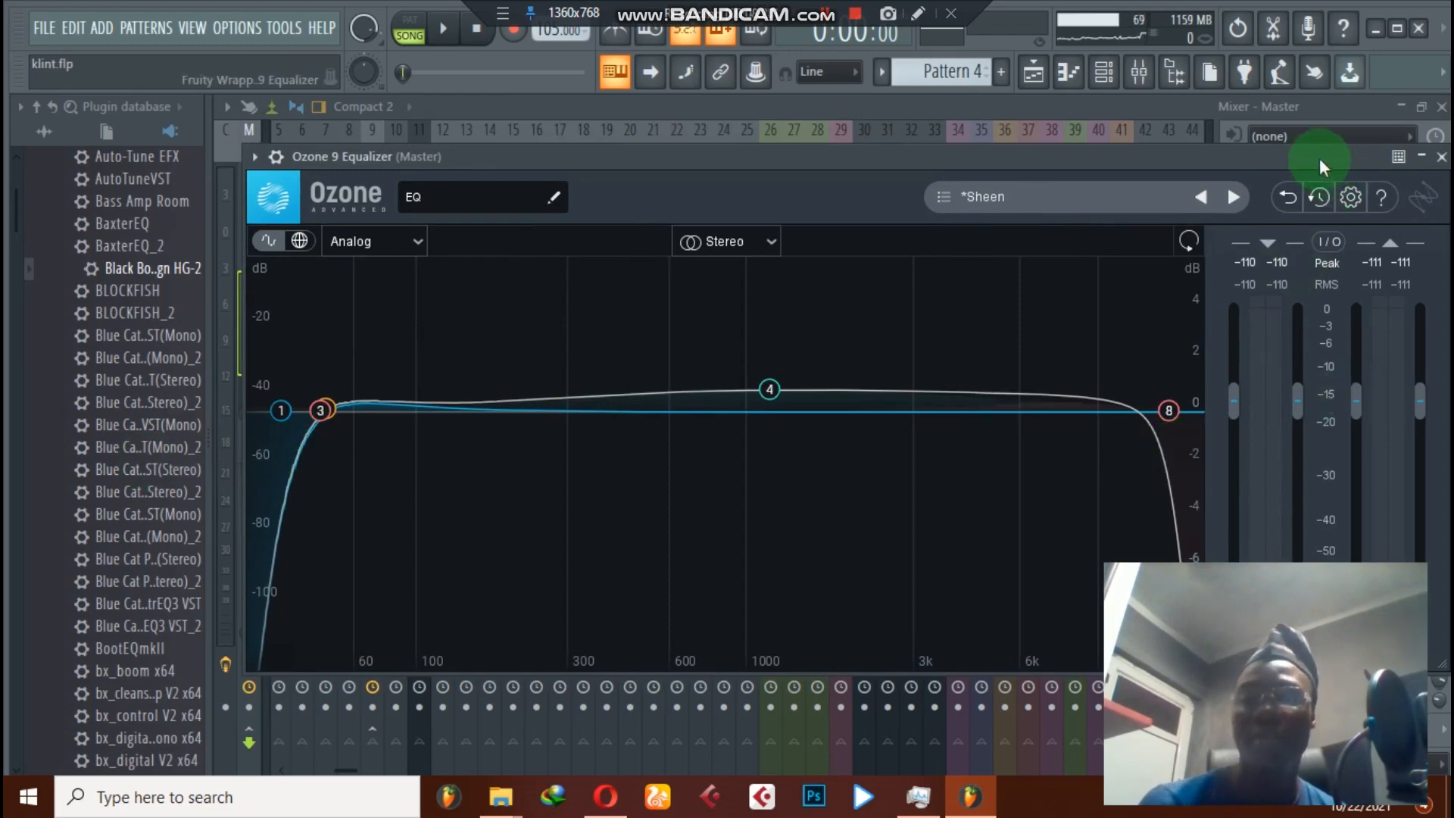
left_click_drag(1309, 156, 1280, 151)
left_click_drag(749, 382, 749, 388)
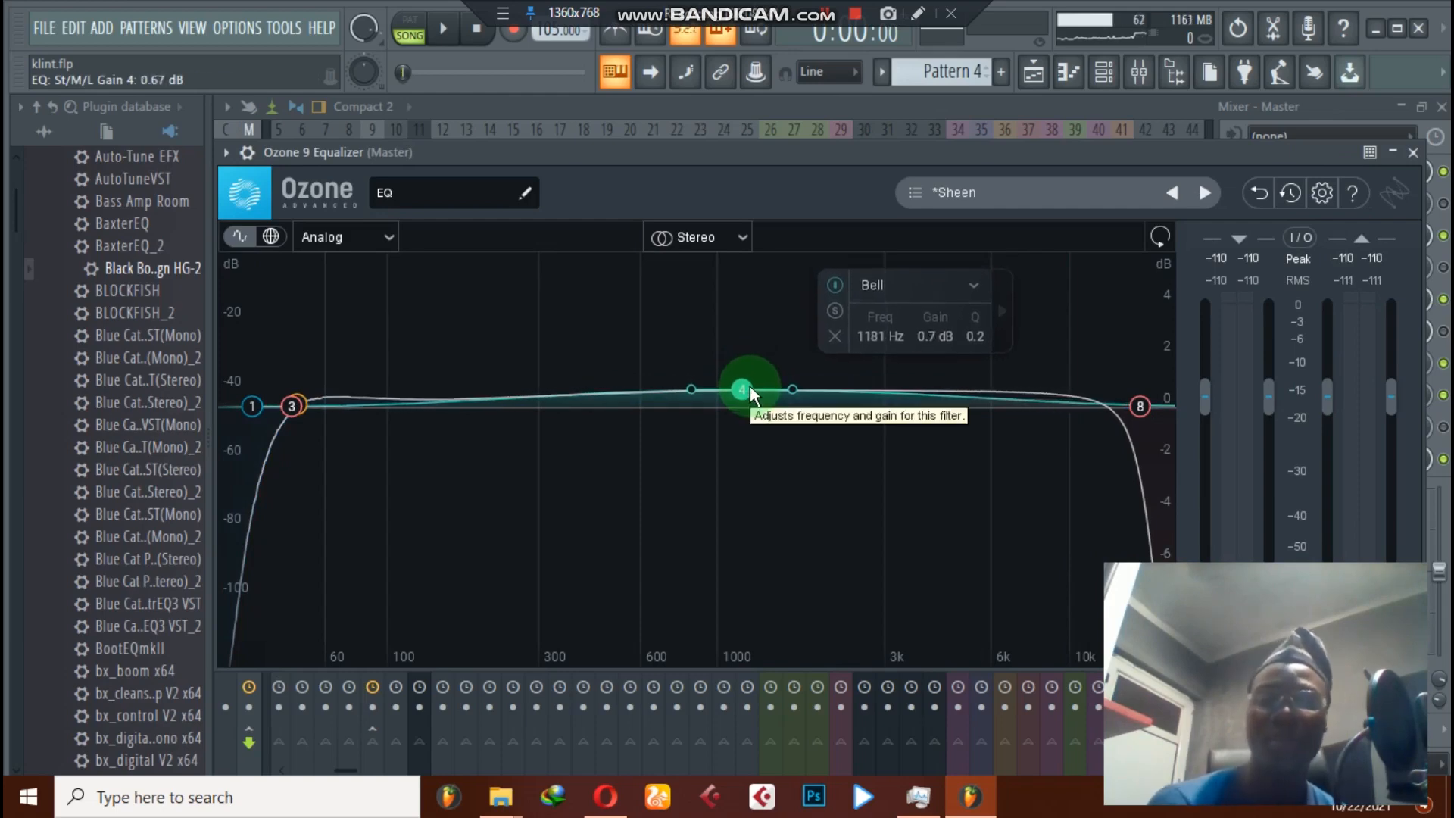
left_click_drag(750, 385, 751, 387)
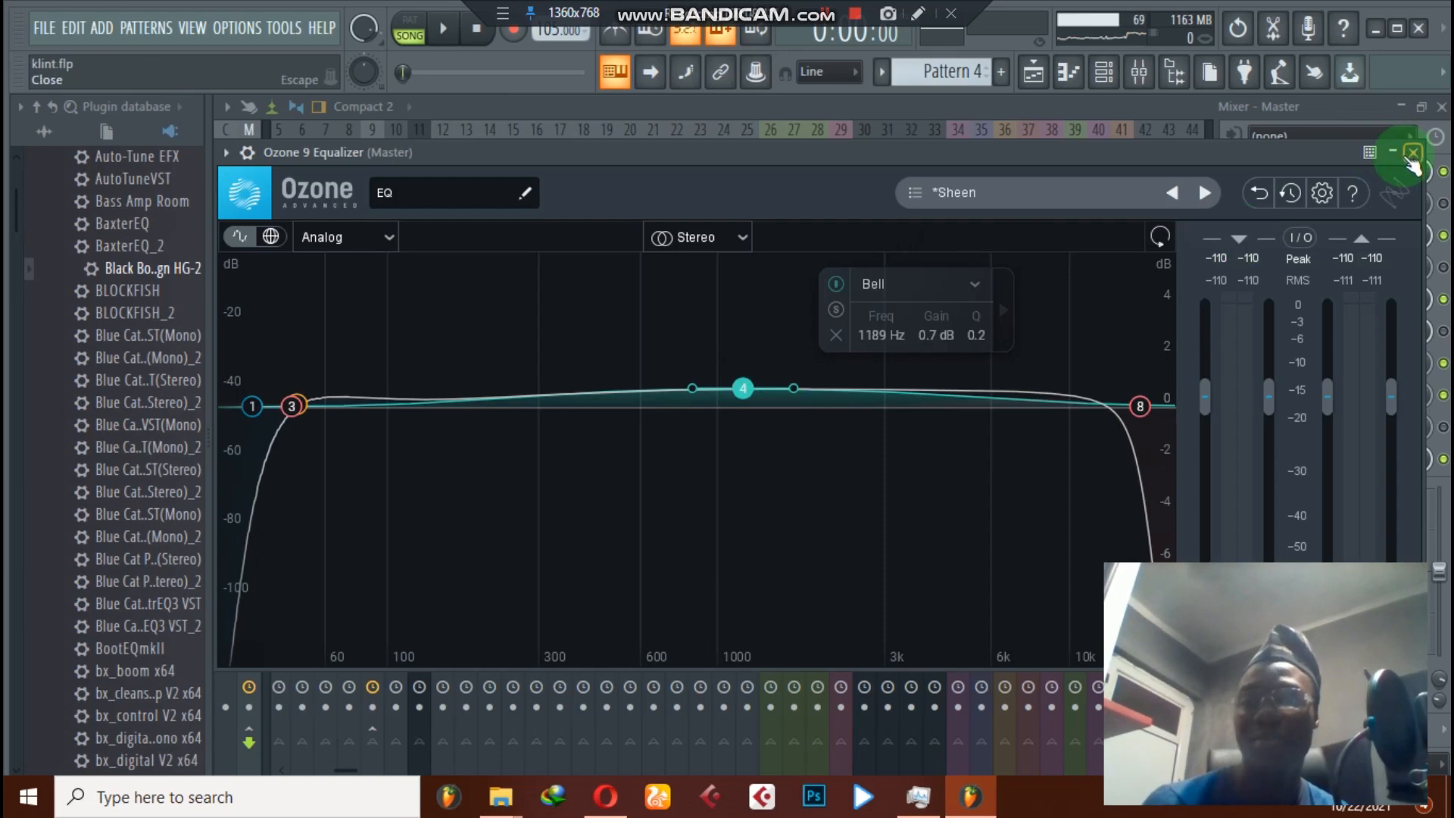
left_click(1412, 155)
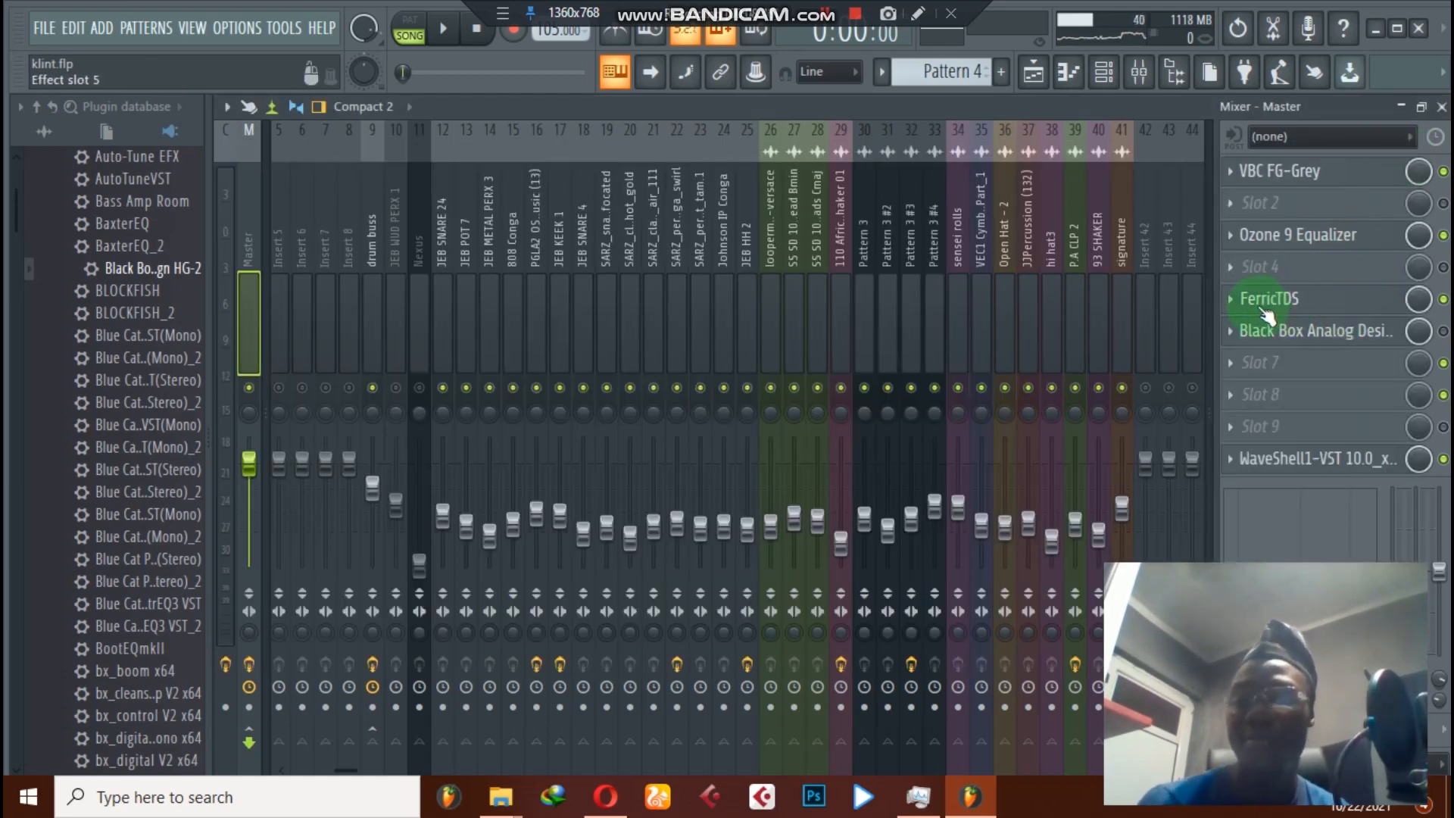
Step: Examine FerricTDS on the Master track, look through its preset list including Mix glue, and close the plugin
left_click(1356, 303)
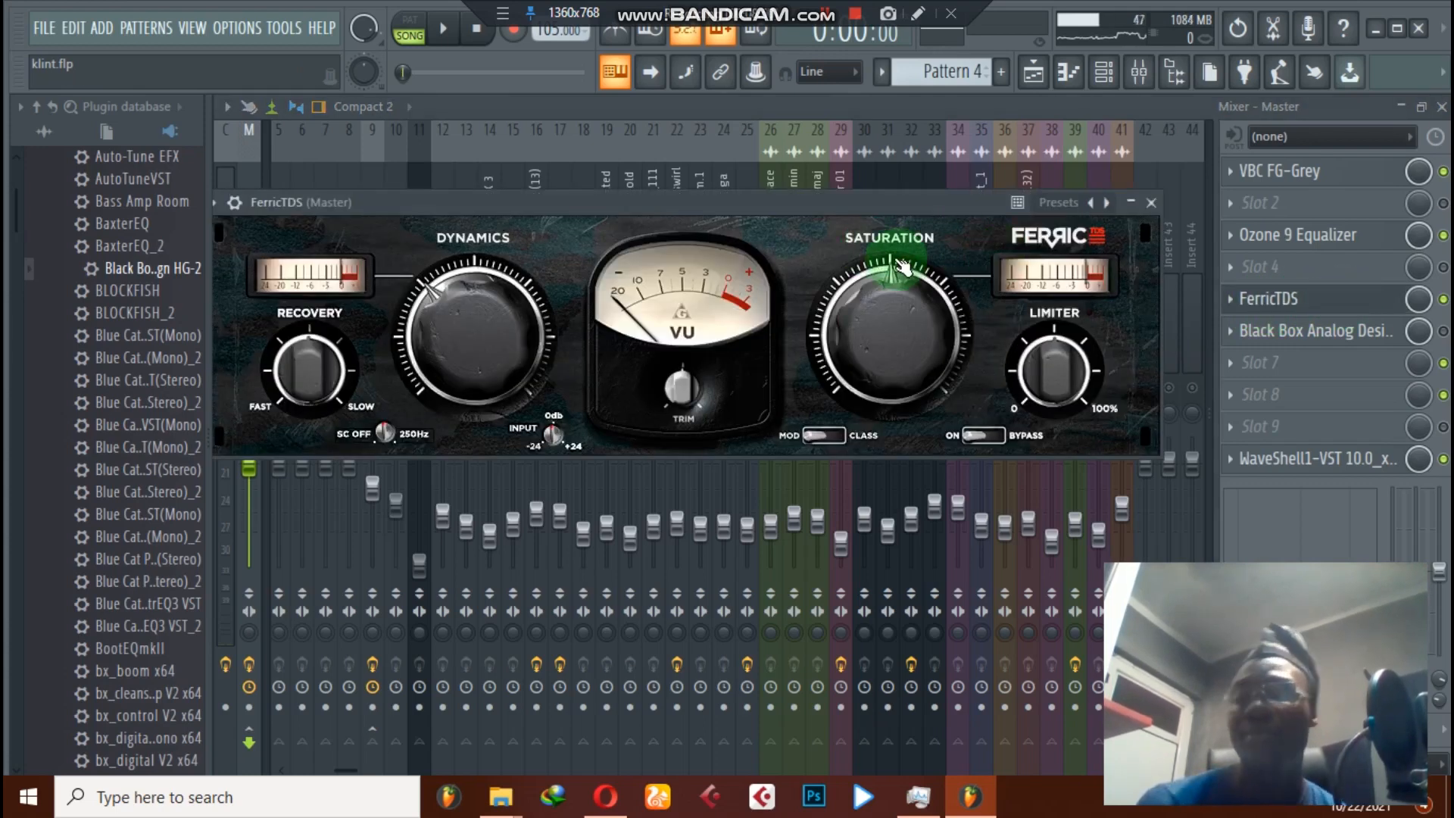
left_click(1095, 206)
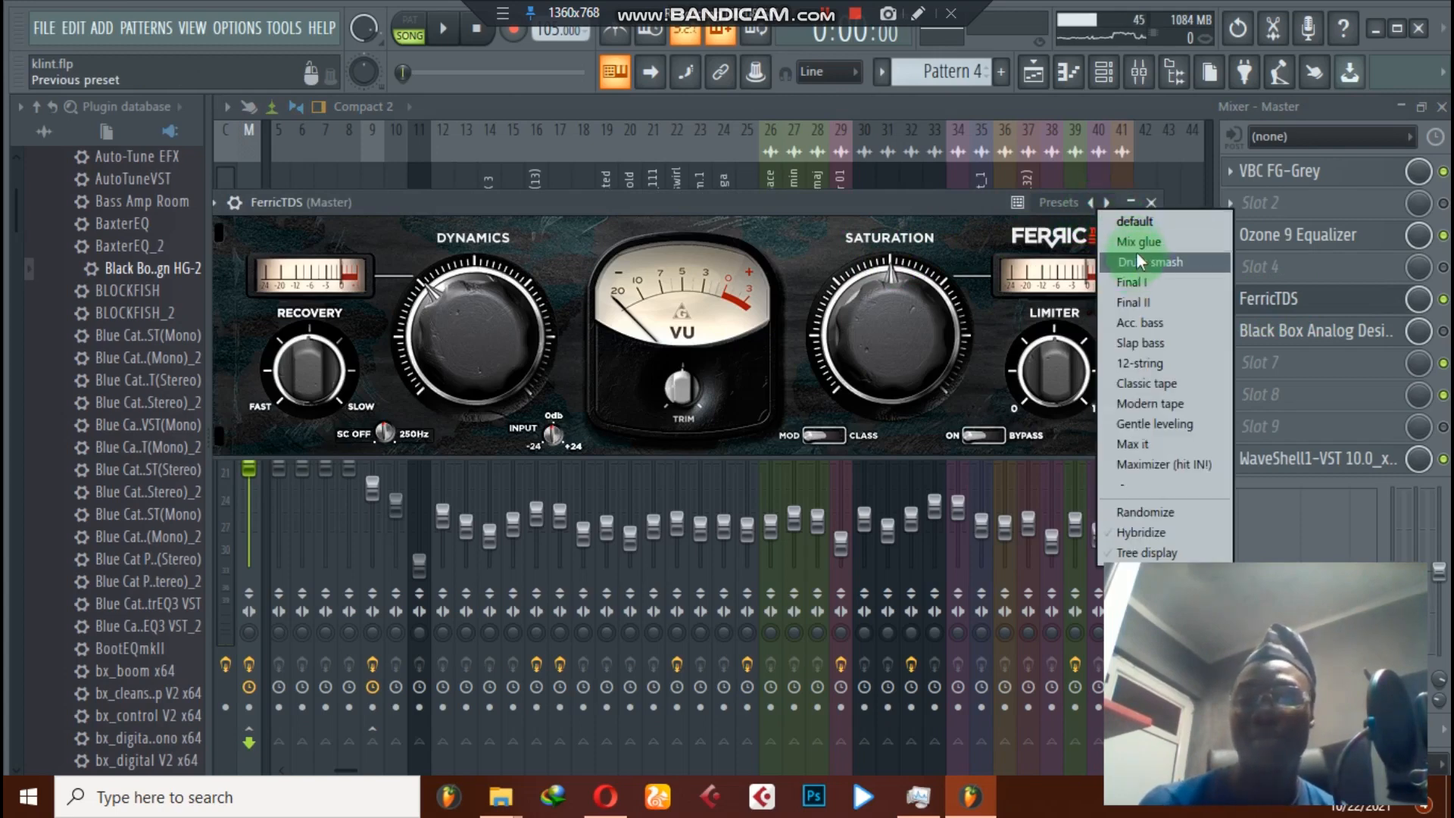
left_click(901, 211)
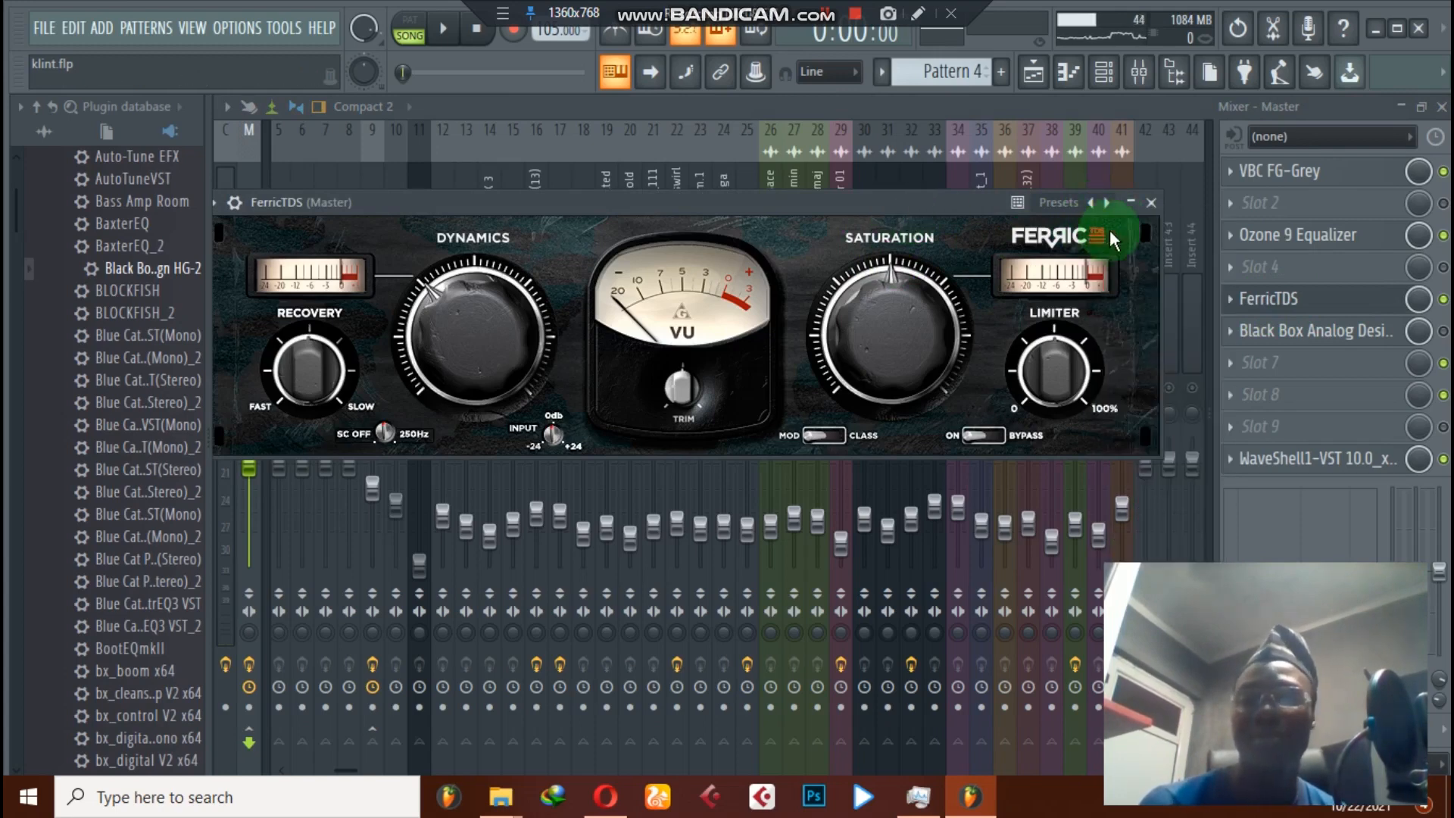
left_click(1152, 204)
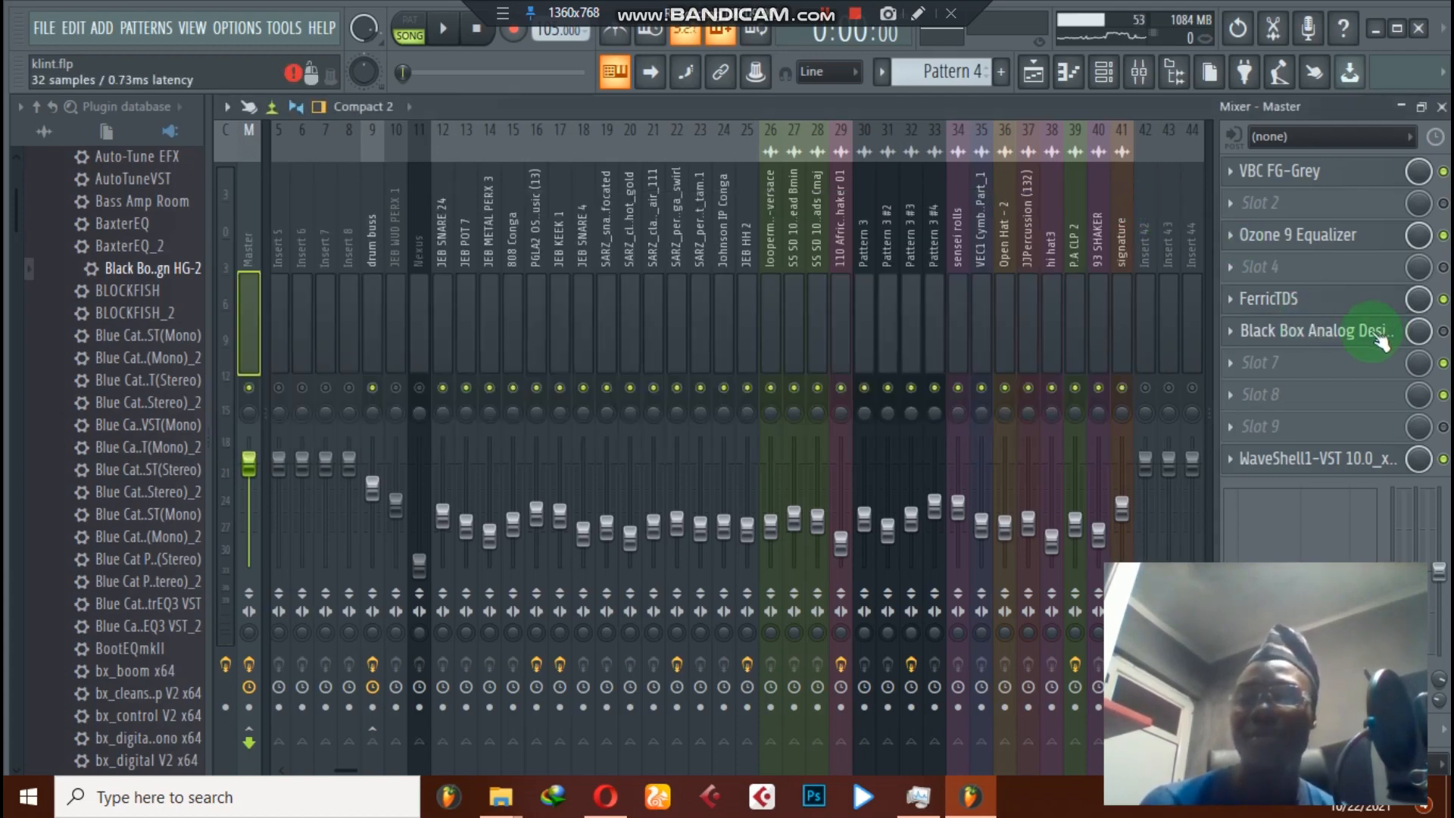
Step: Examine the Black Box Analog Design HG-2 settings on the Master track and close the plugin
left_click_drag(1246, 342, 1325, 349)
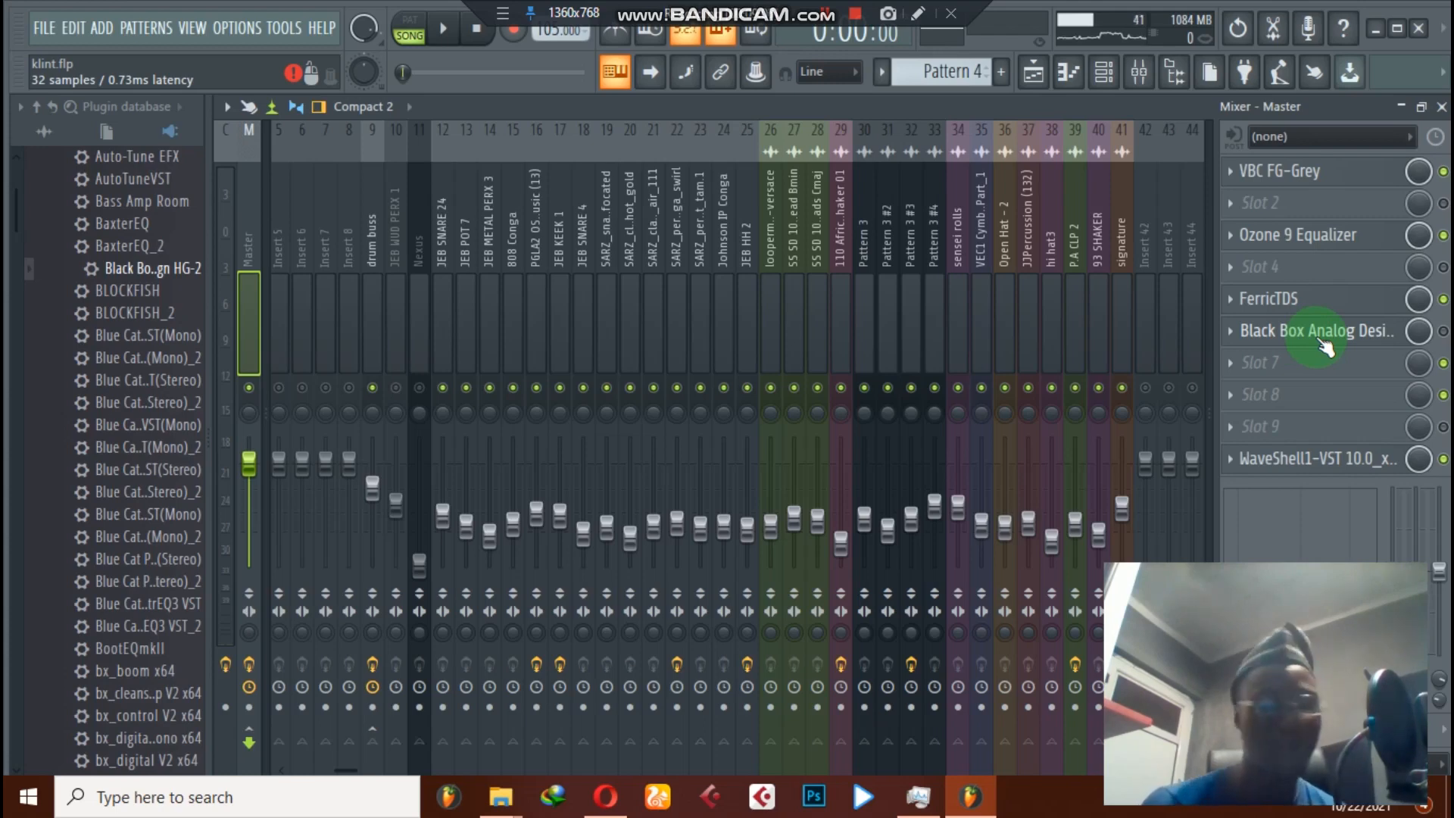
left_click(1325, 348)
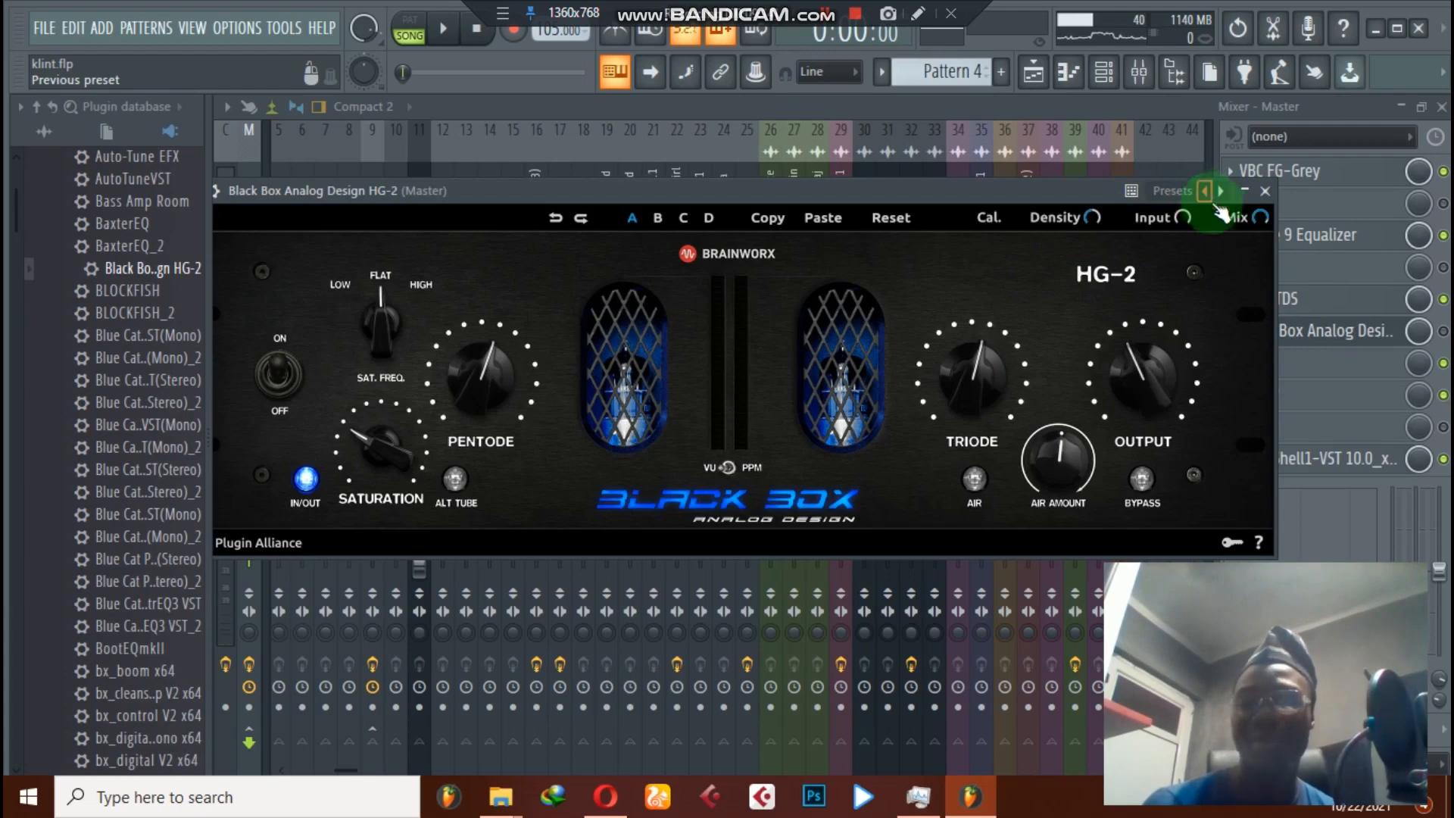
left_click(1264, 191)
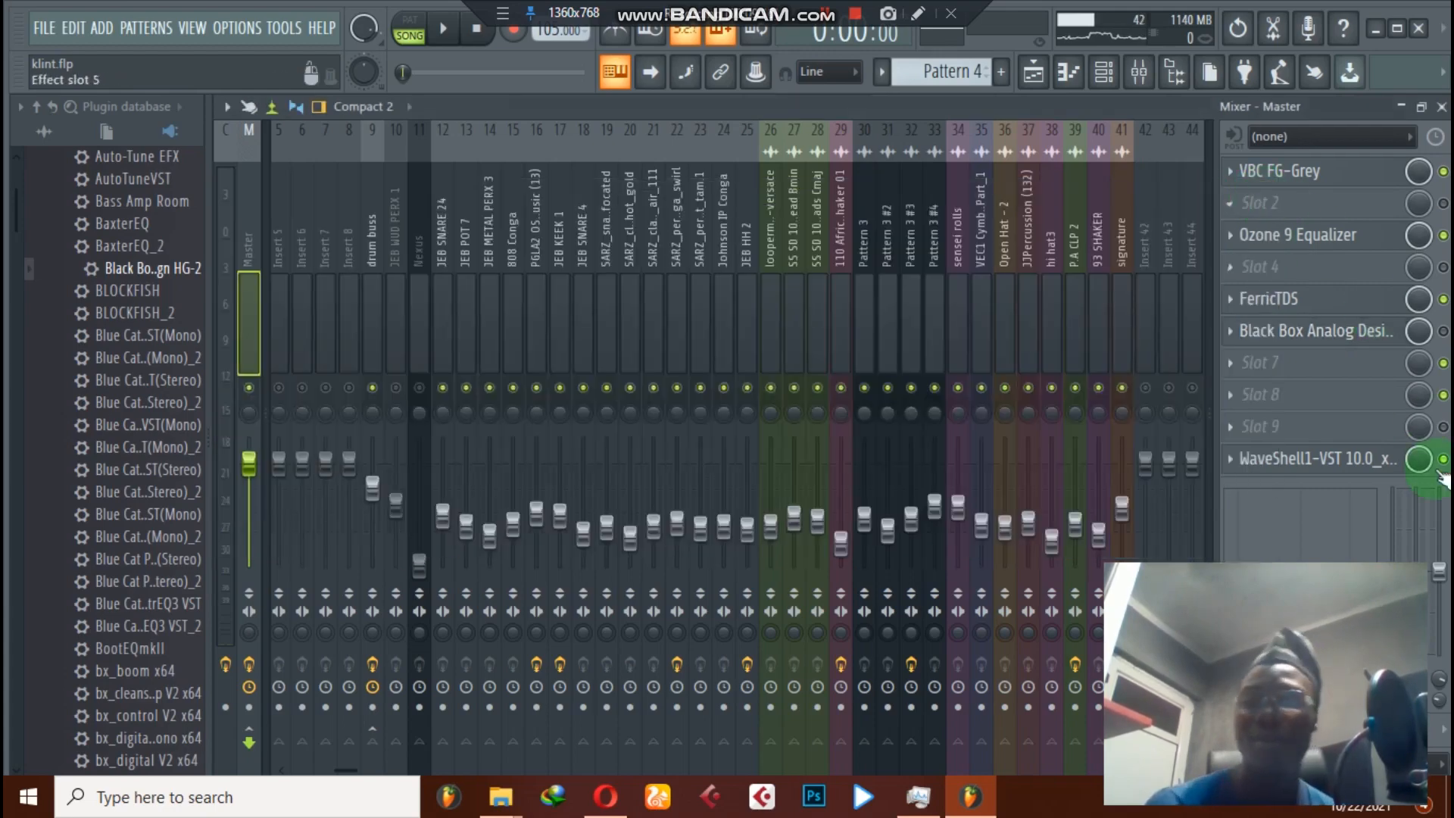
Step: Examine the Kramer Master Tape plugin on the Master track, look through its factory Mastering presets, and close it
left_click(1350, 462)
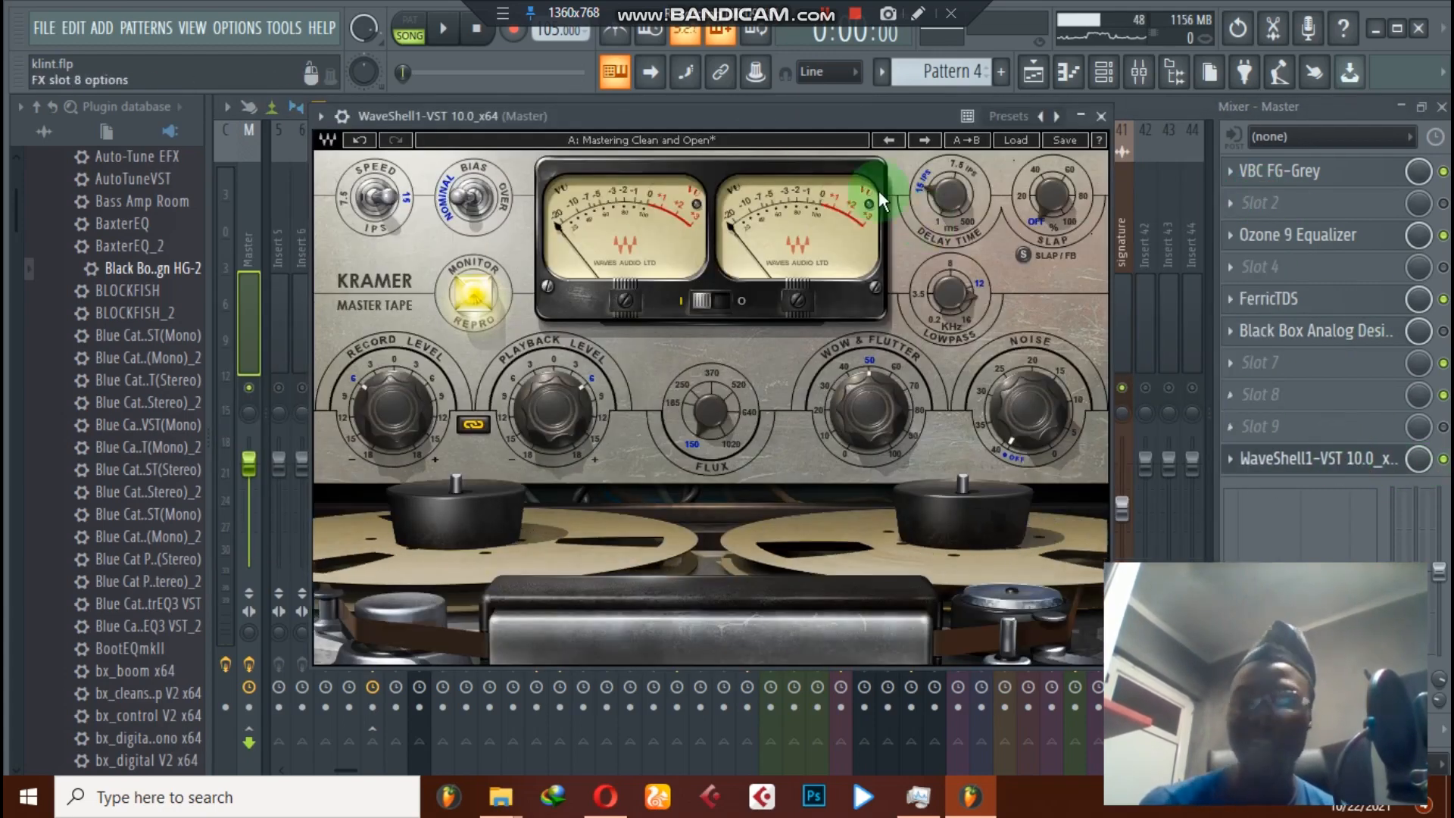
left_click_drag(738, 116, 726, 116)
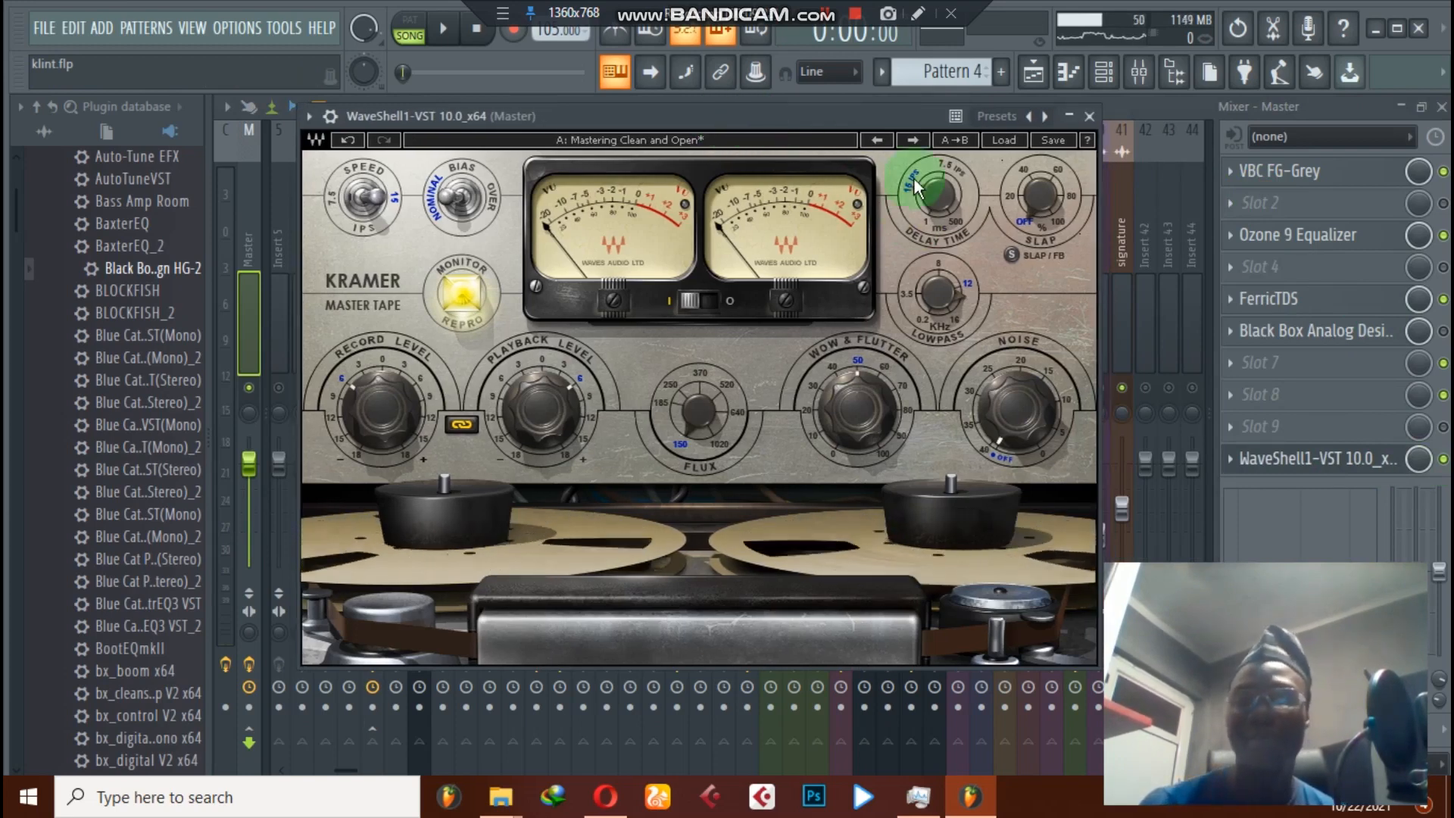
left_click(1005, 139)
mouse_move(1069, 379)
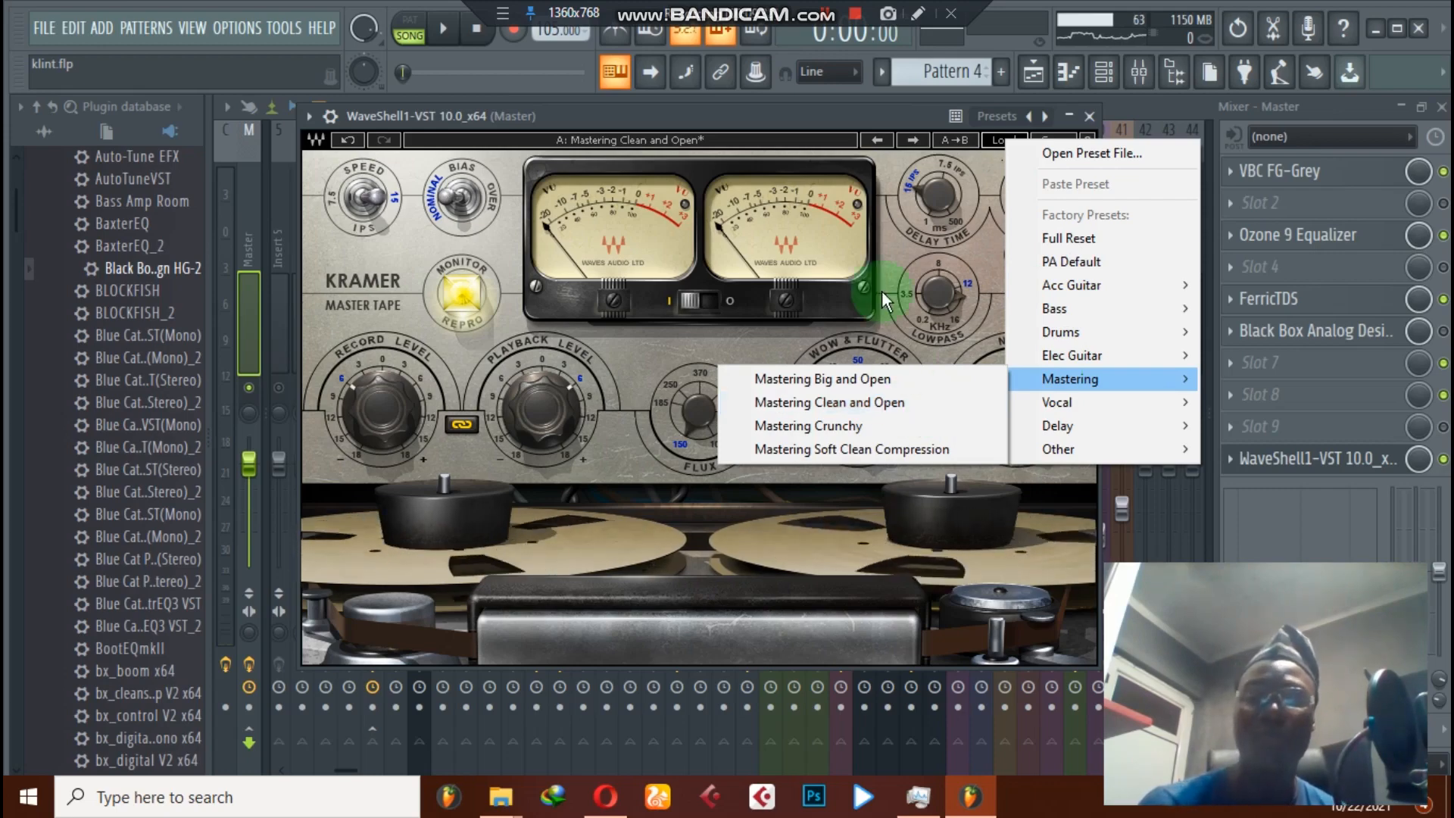
left_click(887, 248)
left_click(1088, 115)
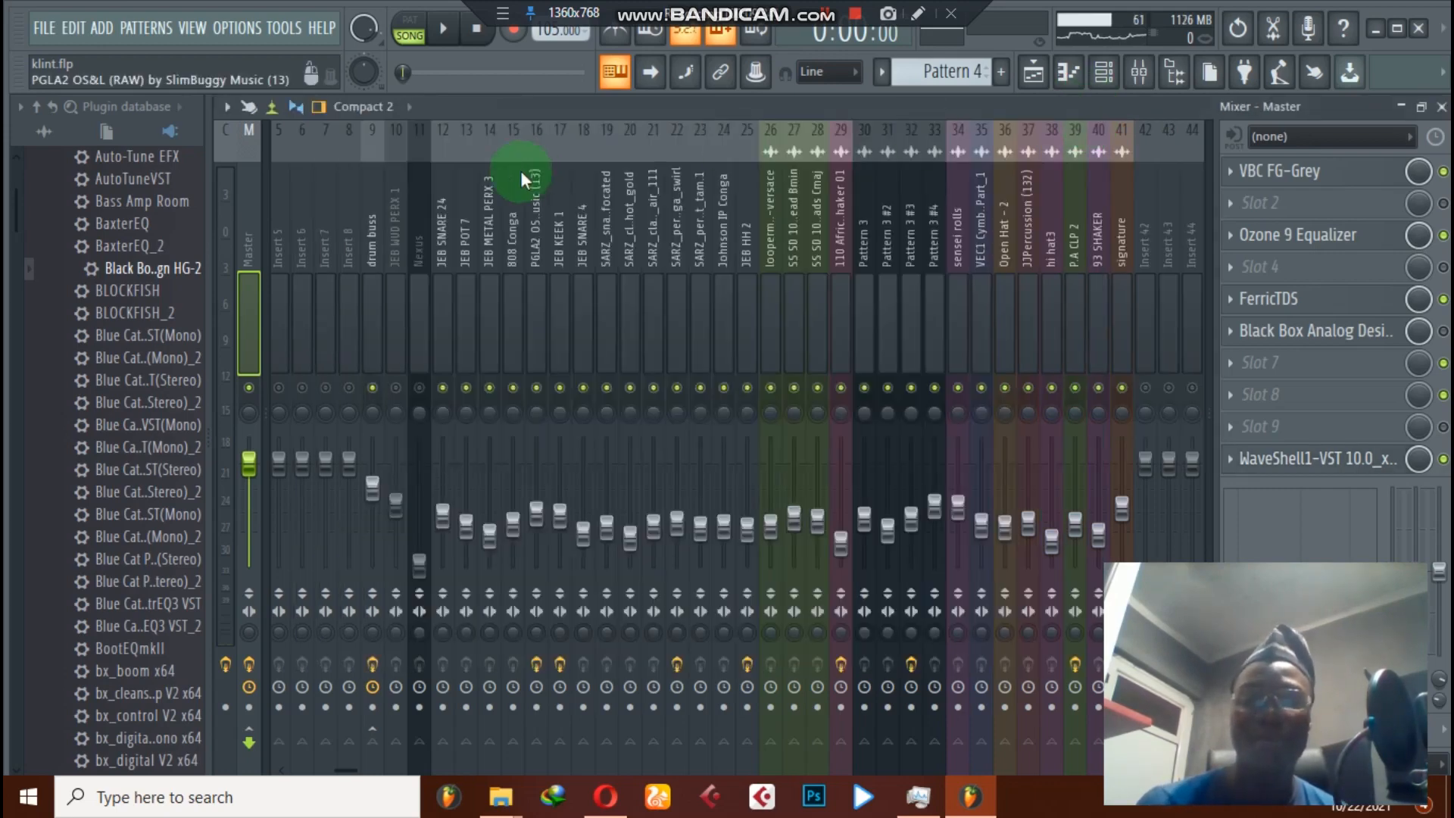
Step: Compare the effect chains of the Current and Master tracks and examine the Current track's Fruity Multiband Compressor and its mastering presets
left_click(226, 251)
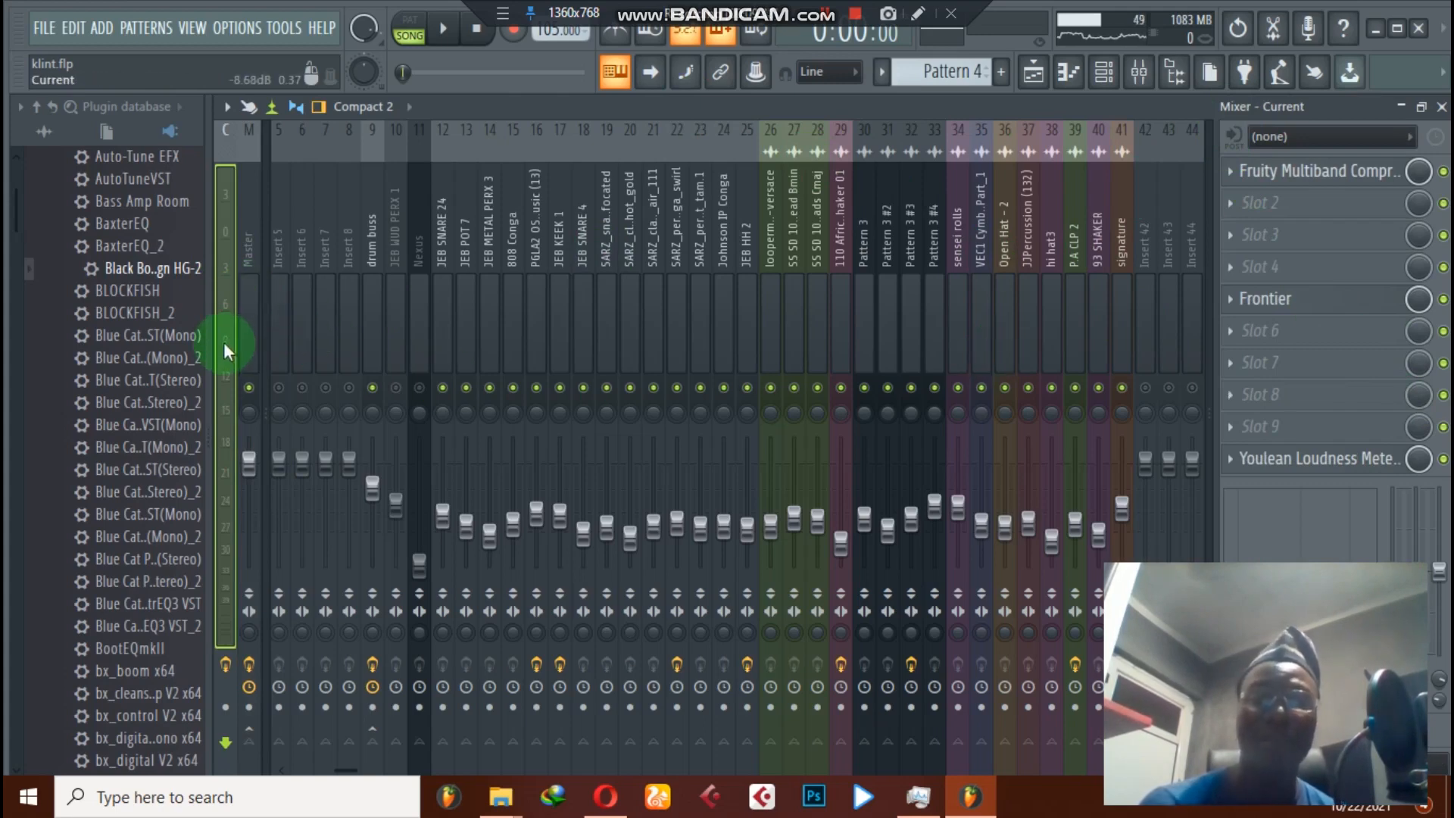
left_click(252, 301)
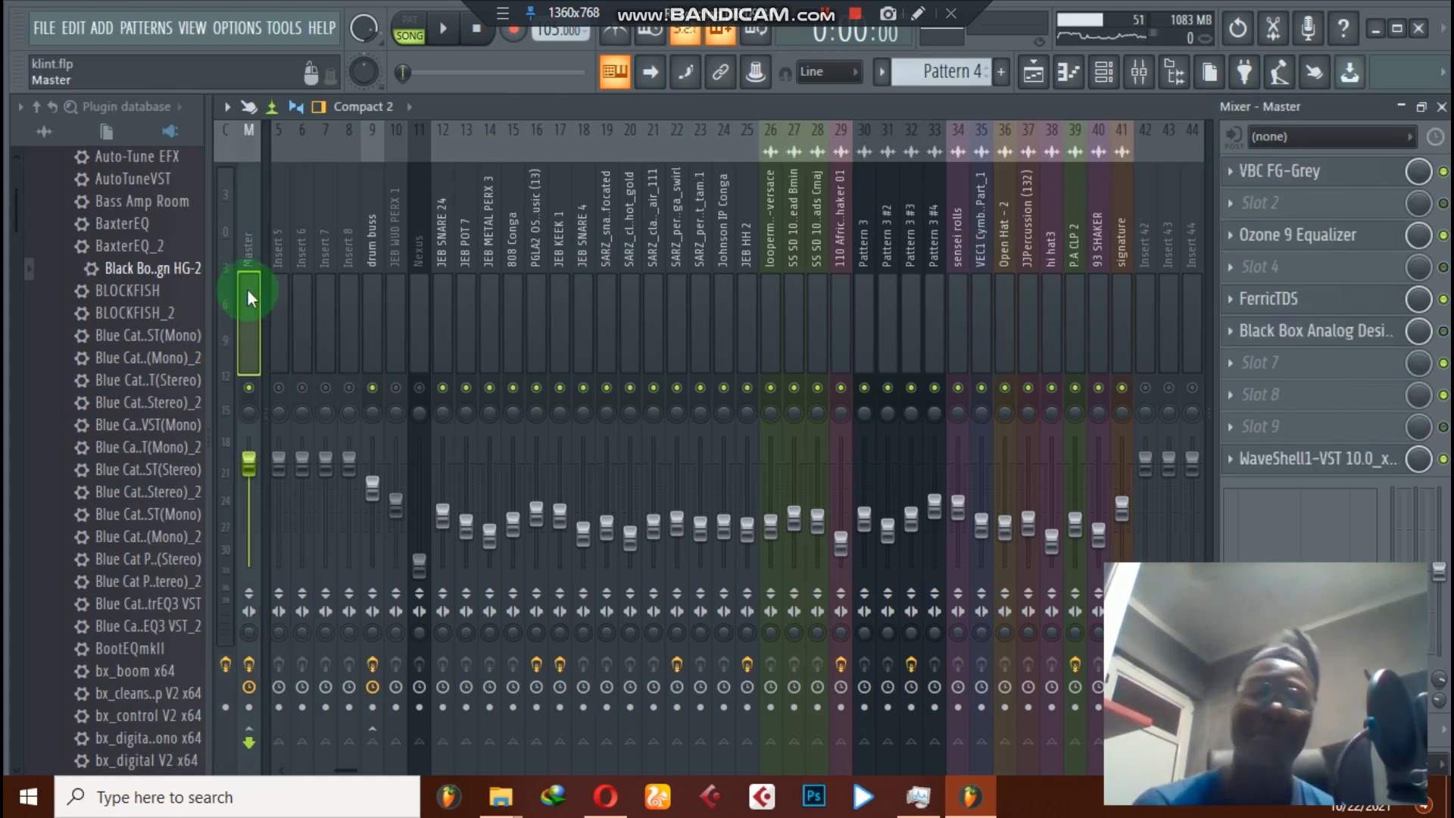
left_click(227, 287)
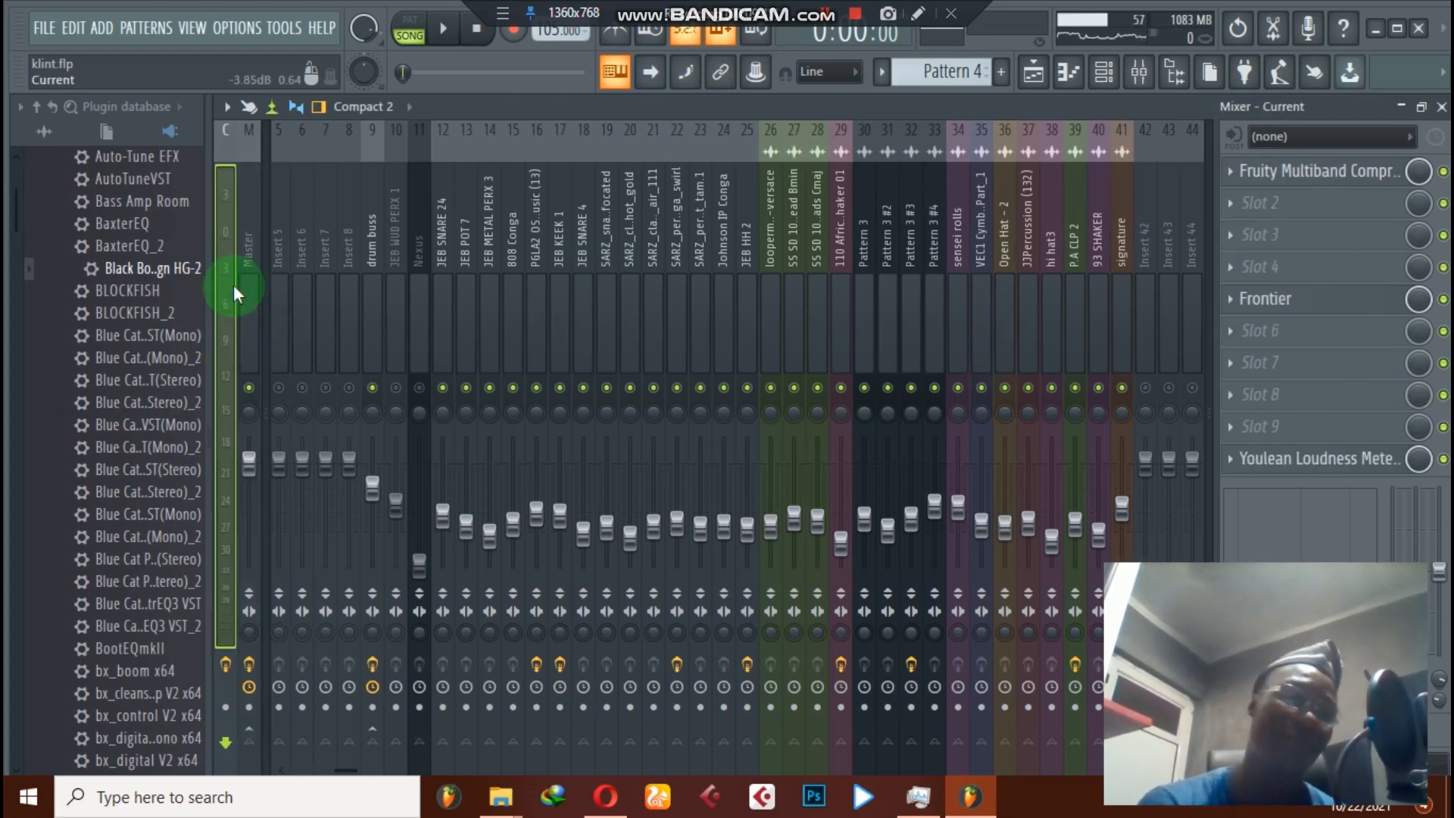
left_click(1366, 186)
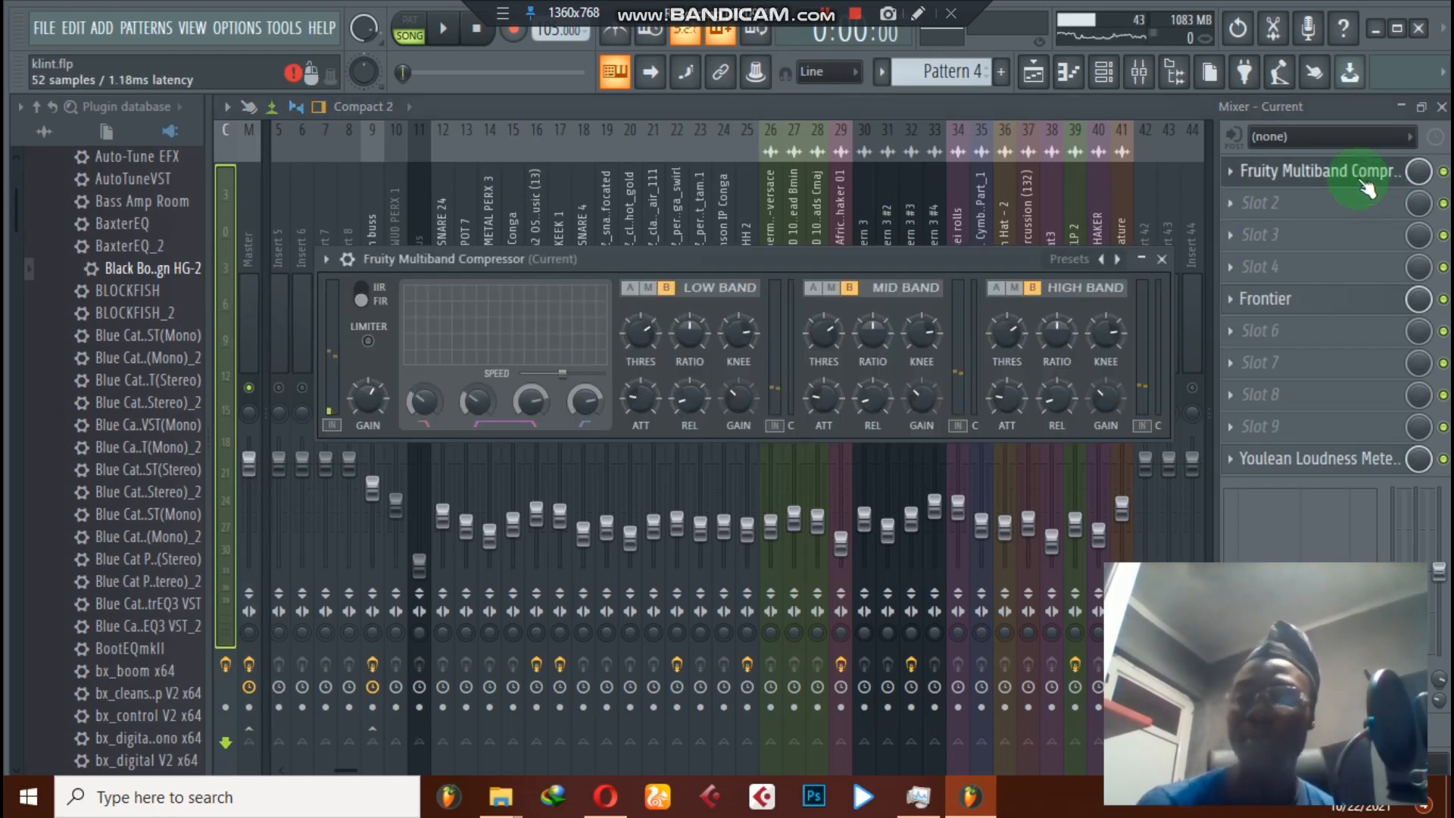
left_click(1099, 257)
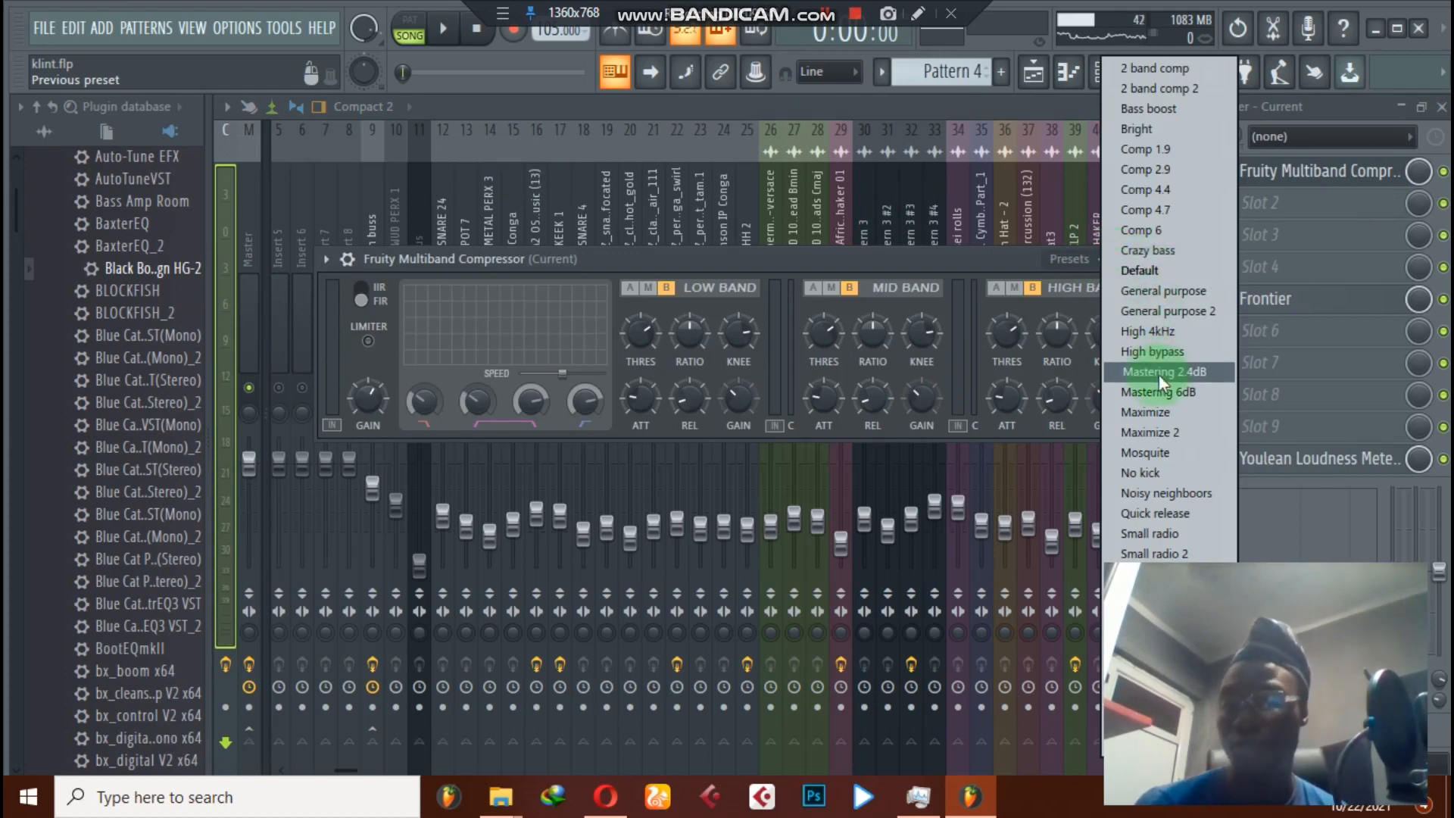
left_click(938, 266)
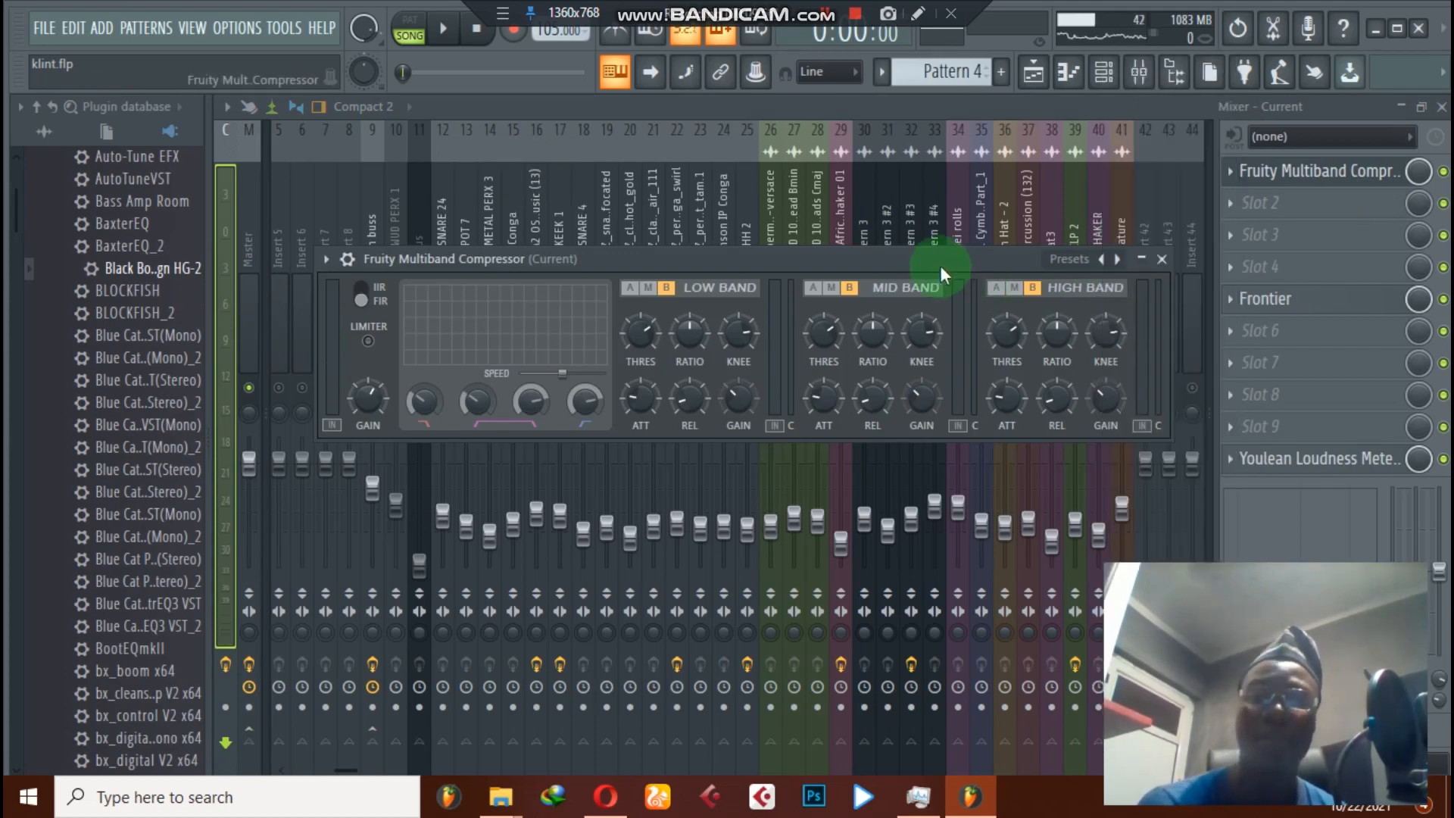
Step: Switch the Fruity Multiband Compressor's limiter on and back off, and close the plugin
left_click(368, 341)
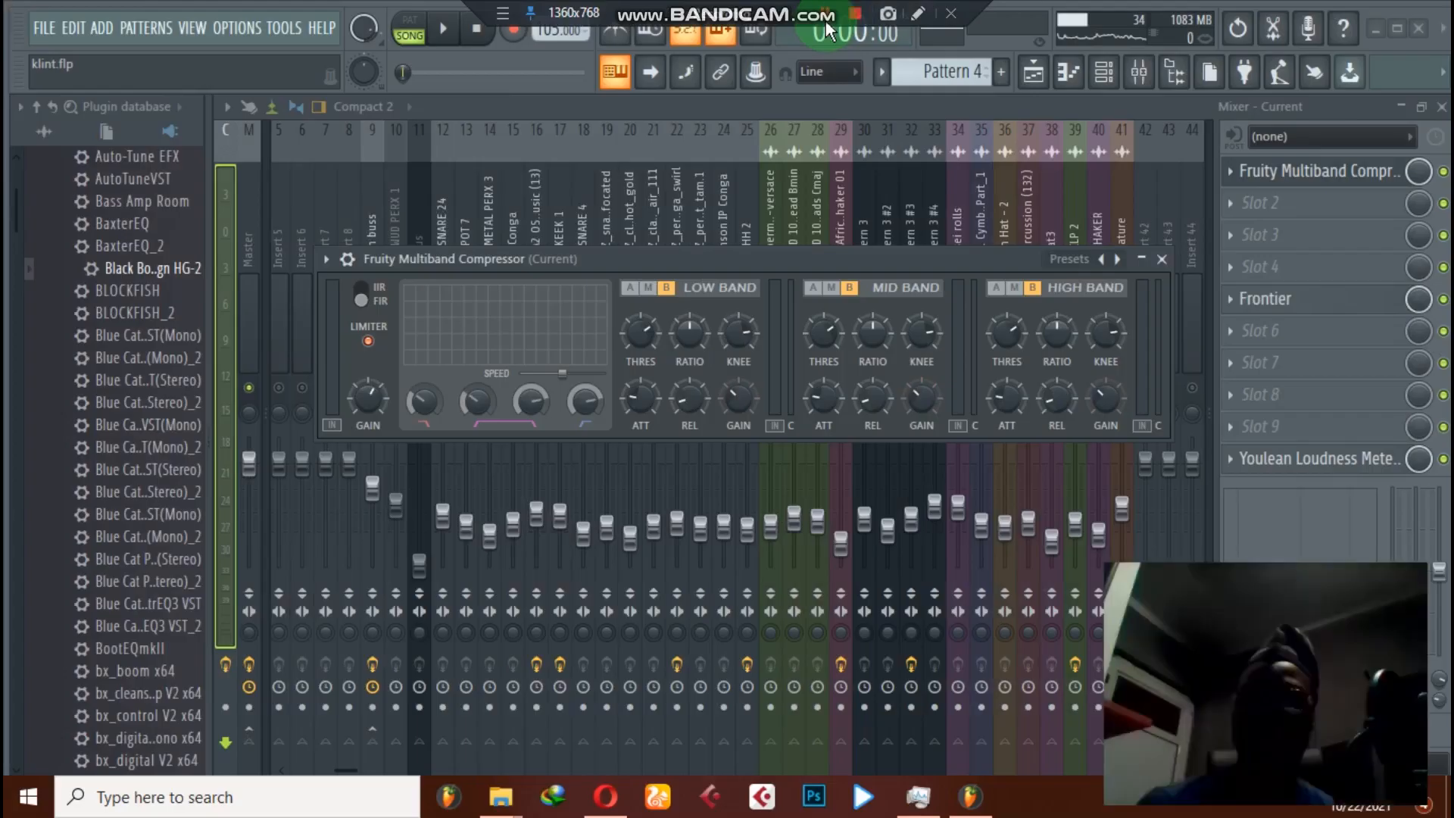
left_click(832, 289)
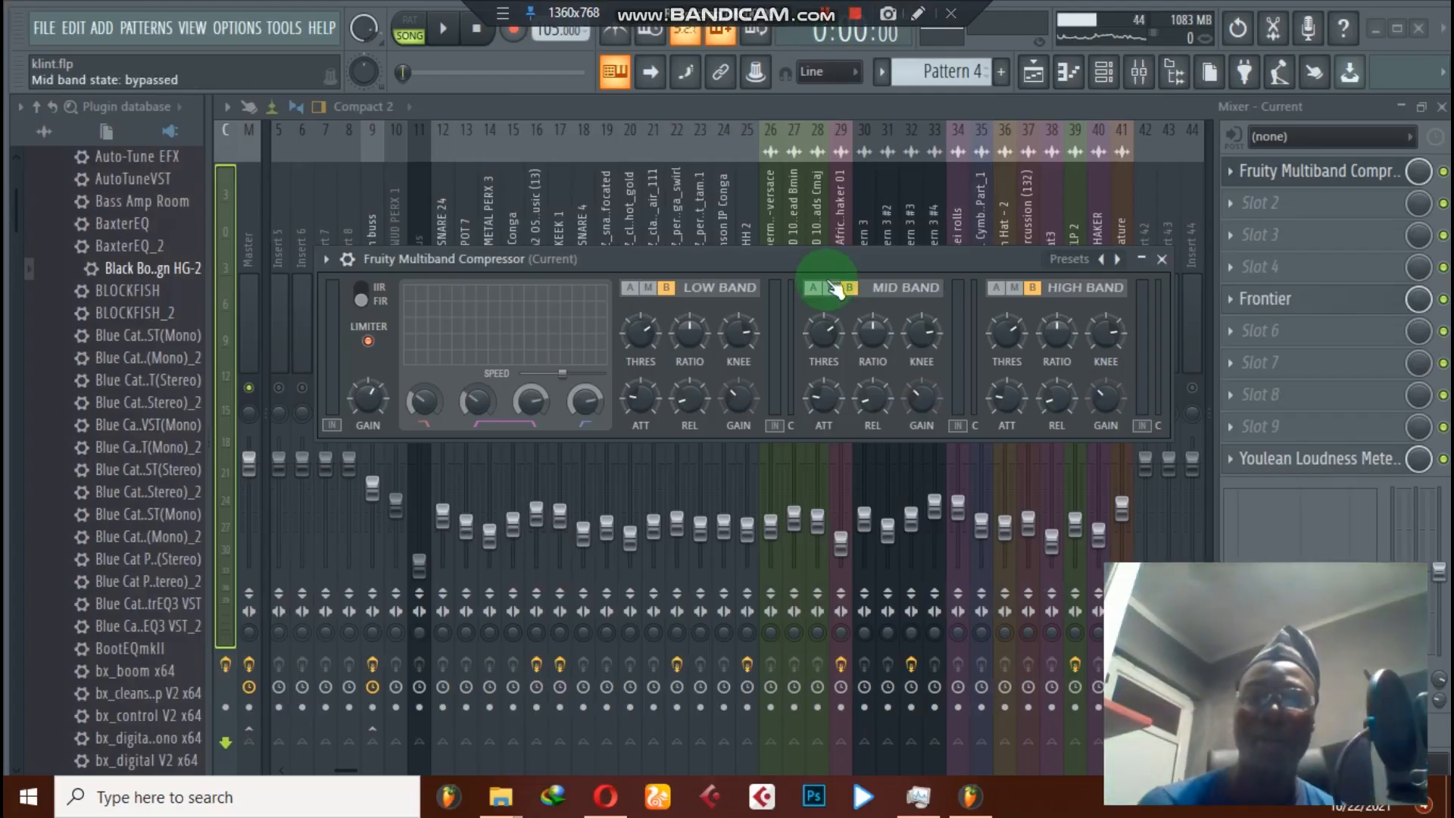
left_click(369, 342)
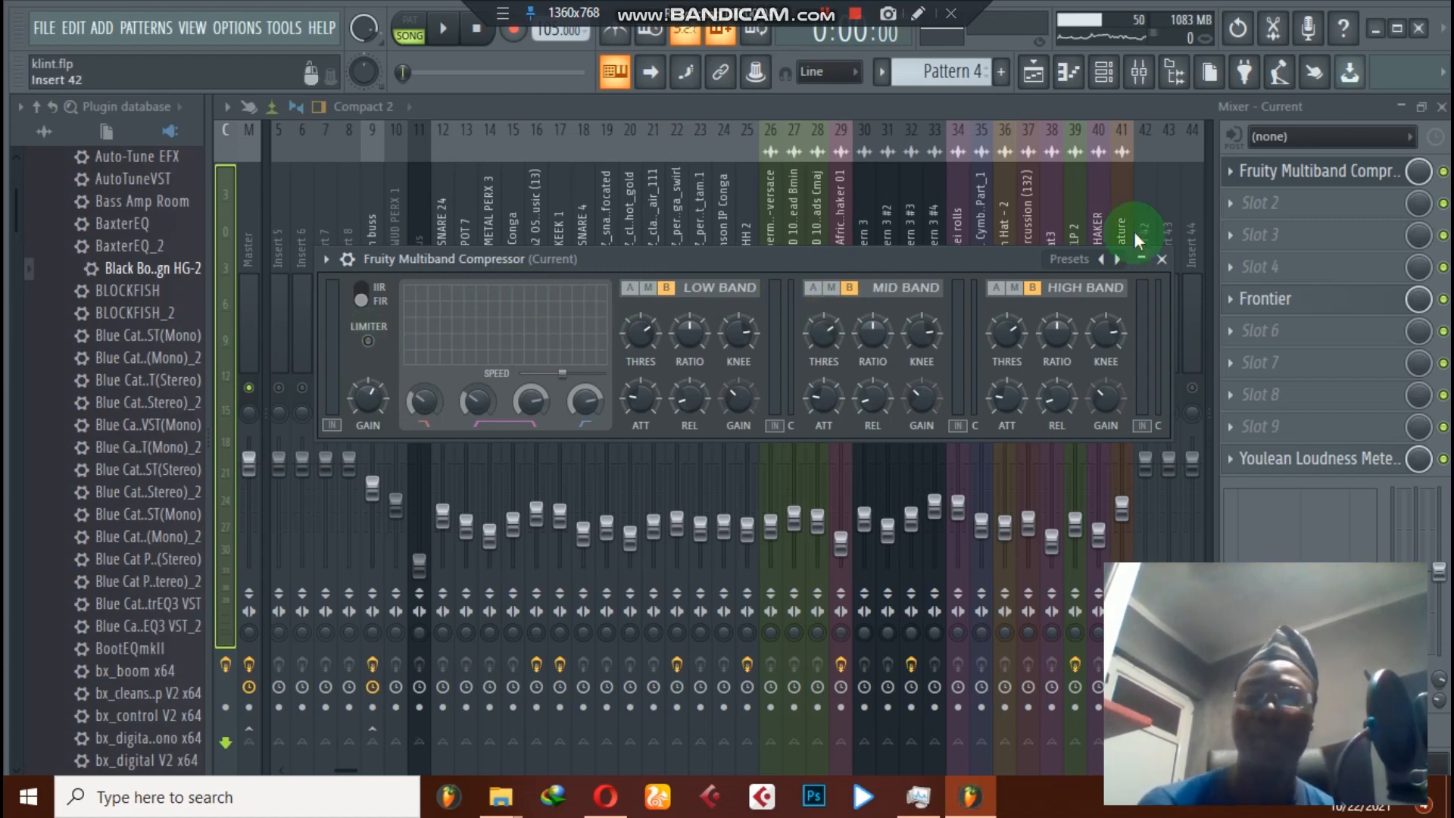
left_click(1162, 260)
left_click(1162, 260)
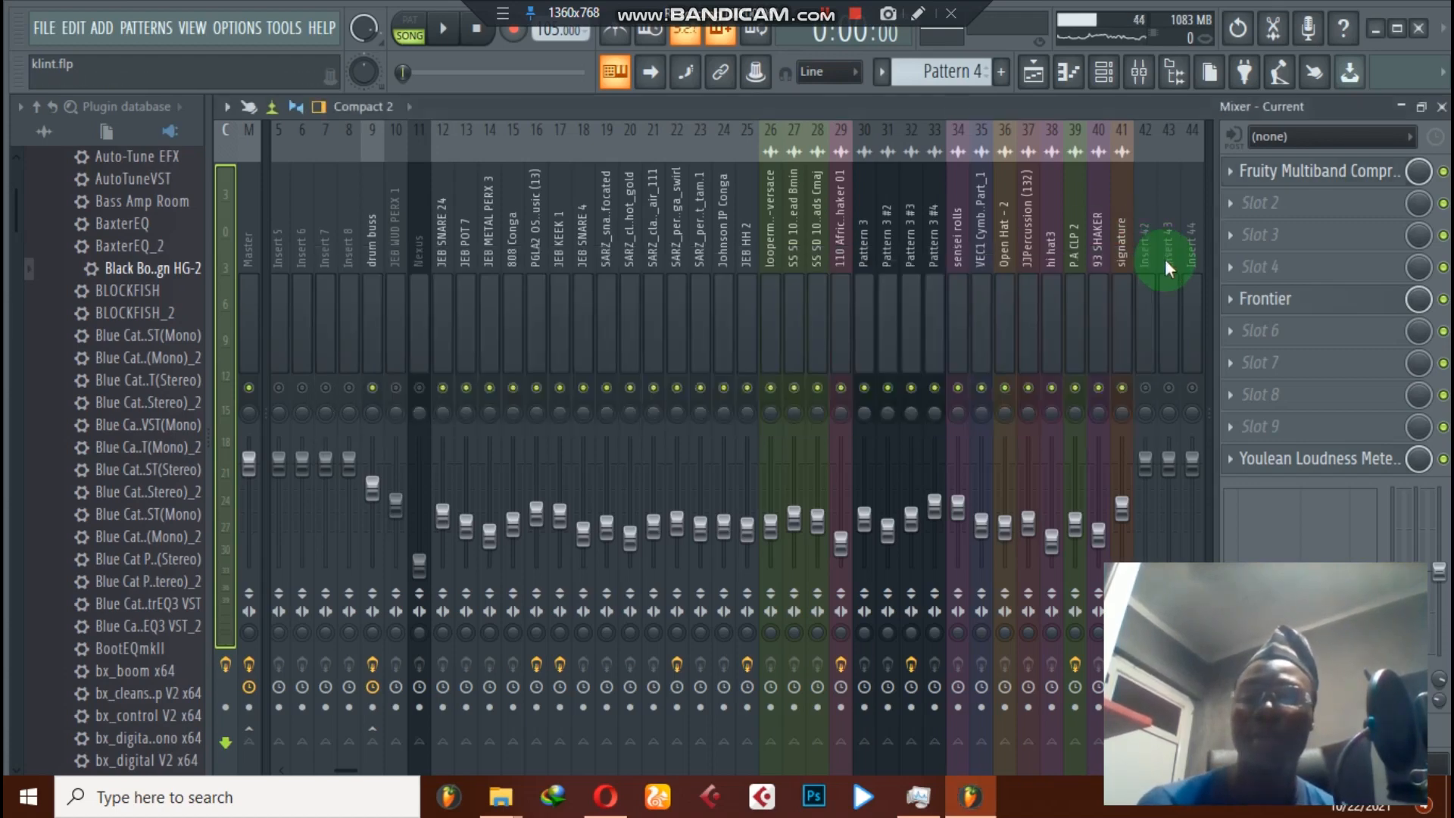
Step: Examine the Frontier limiter's threshold, output volume and soft clip settings on the Current track, and close it
left_click(1300, 302)
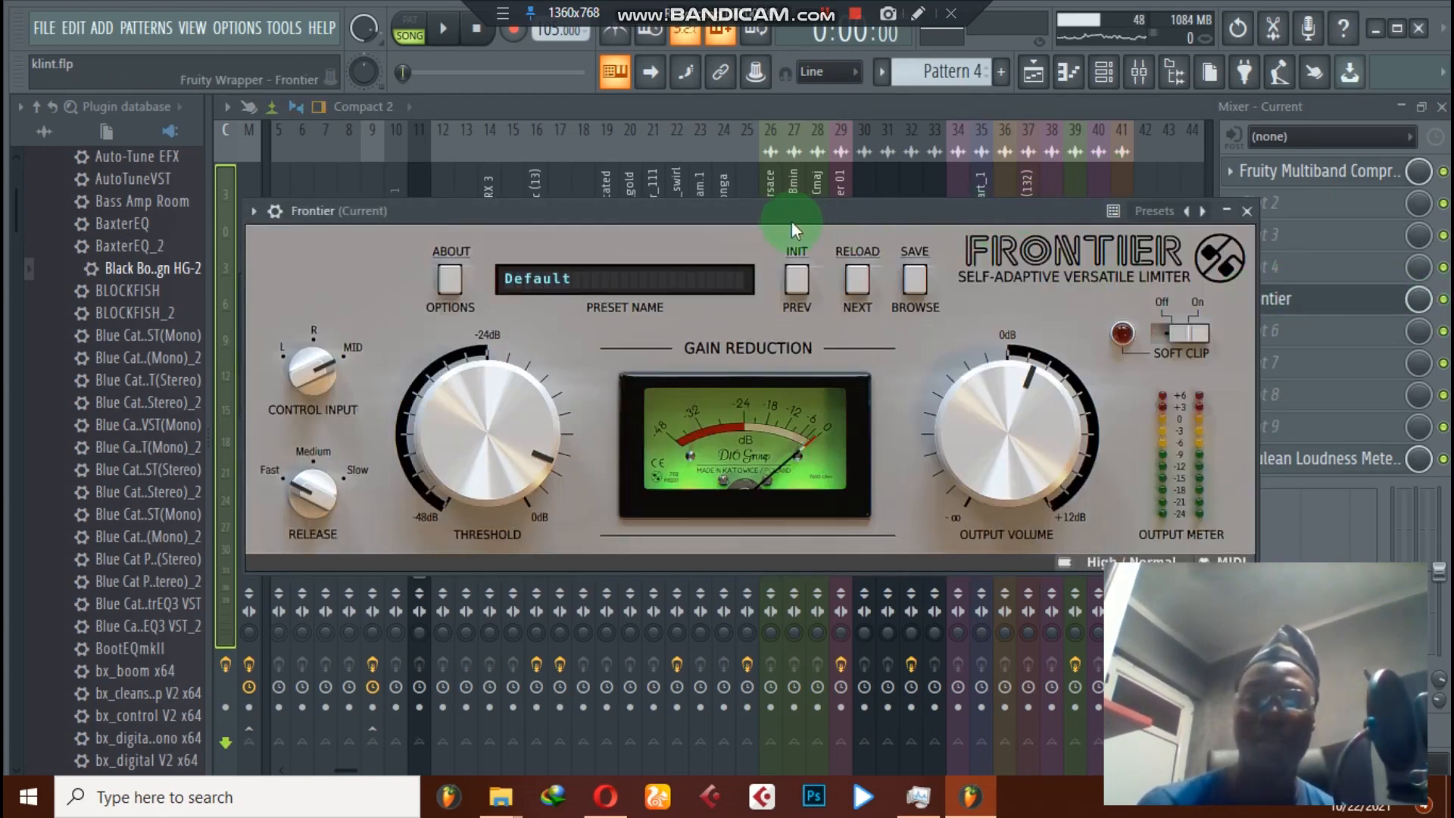
left_click_drag(788, 214, 777, 169)
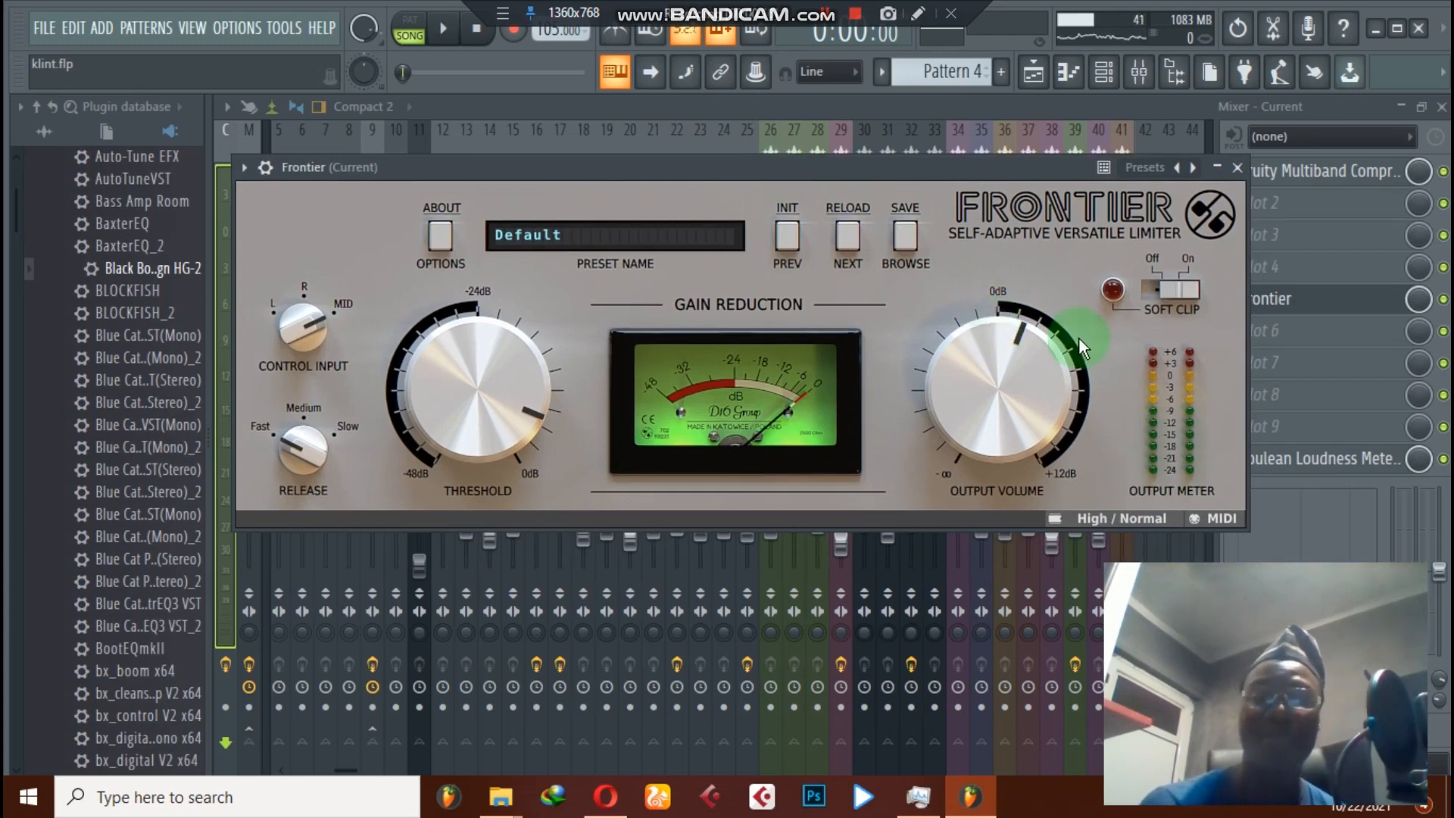
left_click(1239, 168)
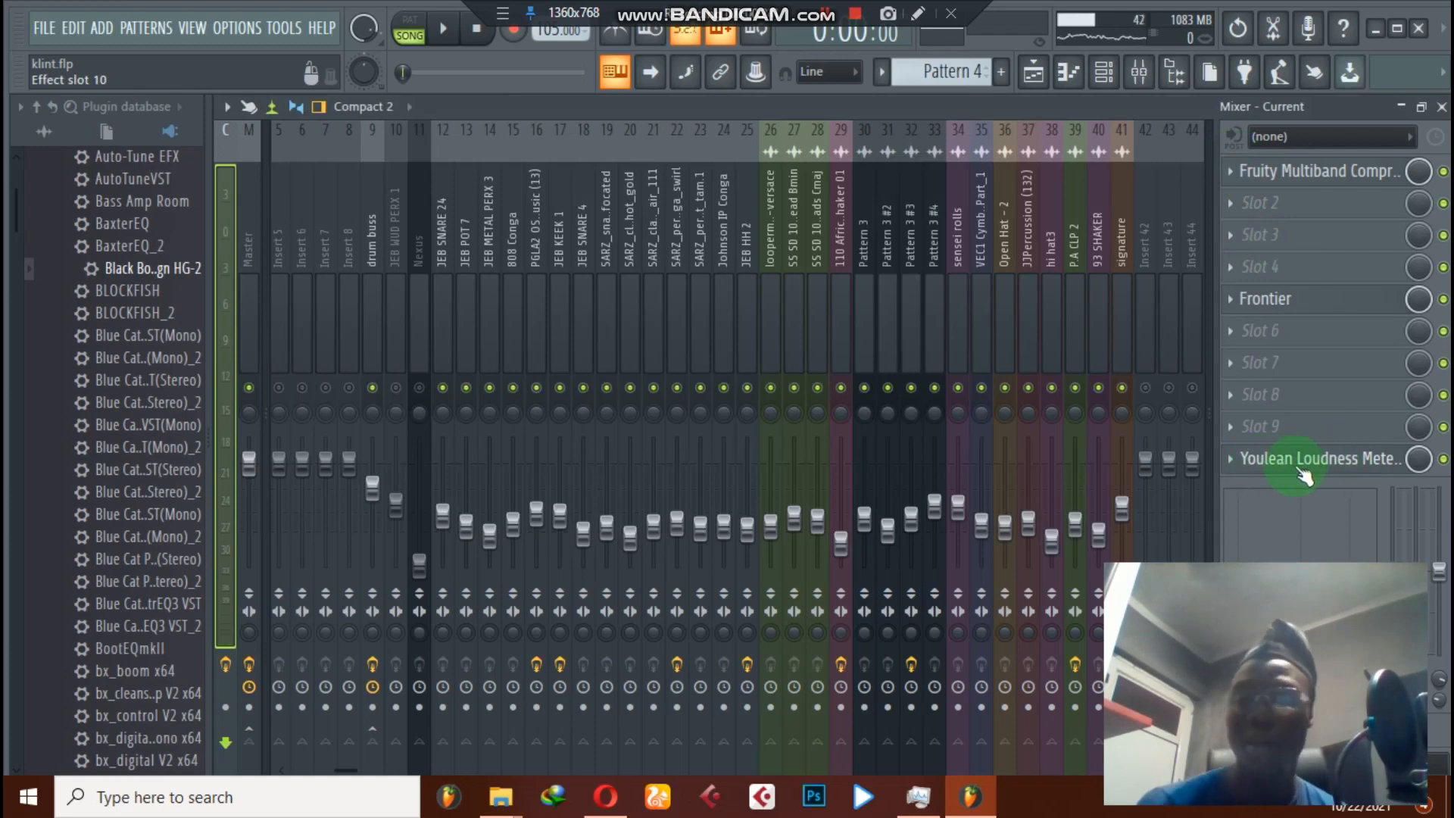
Step: View Youlean Loudness Meter 2 on the Current track, reposition its window to read the loudness values, and put it away
left_click(1371, 473)
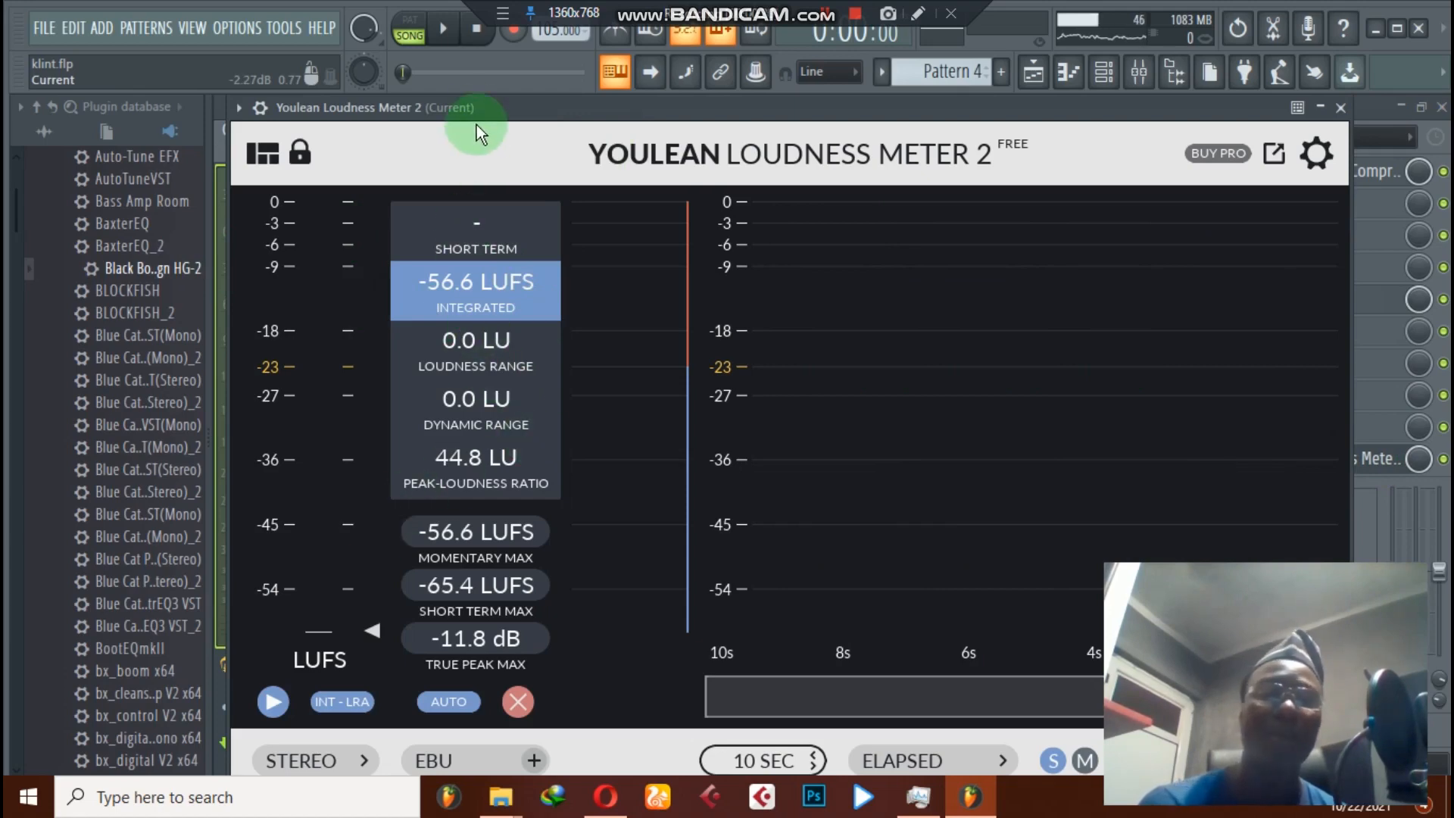
left_click_drag(487, 113, 544, 170)
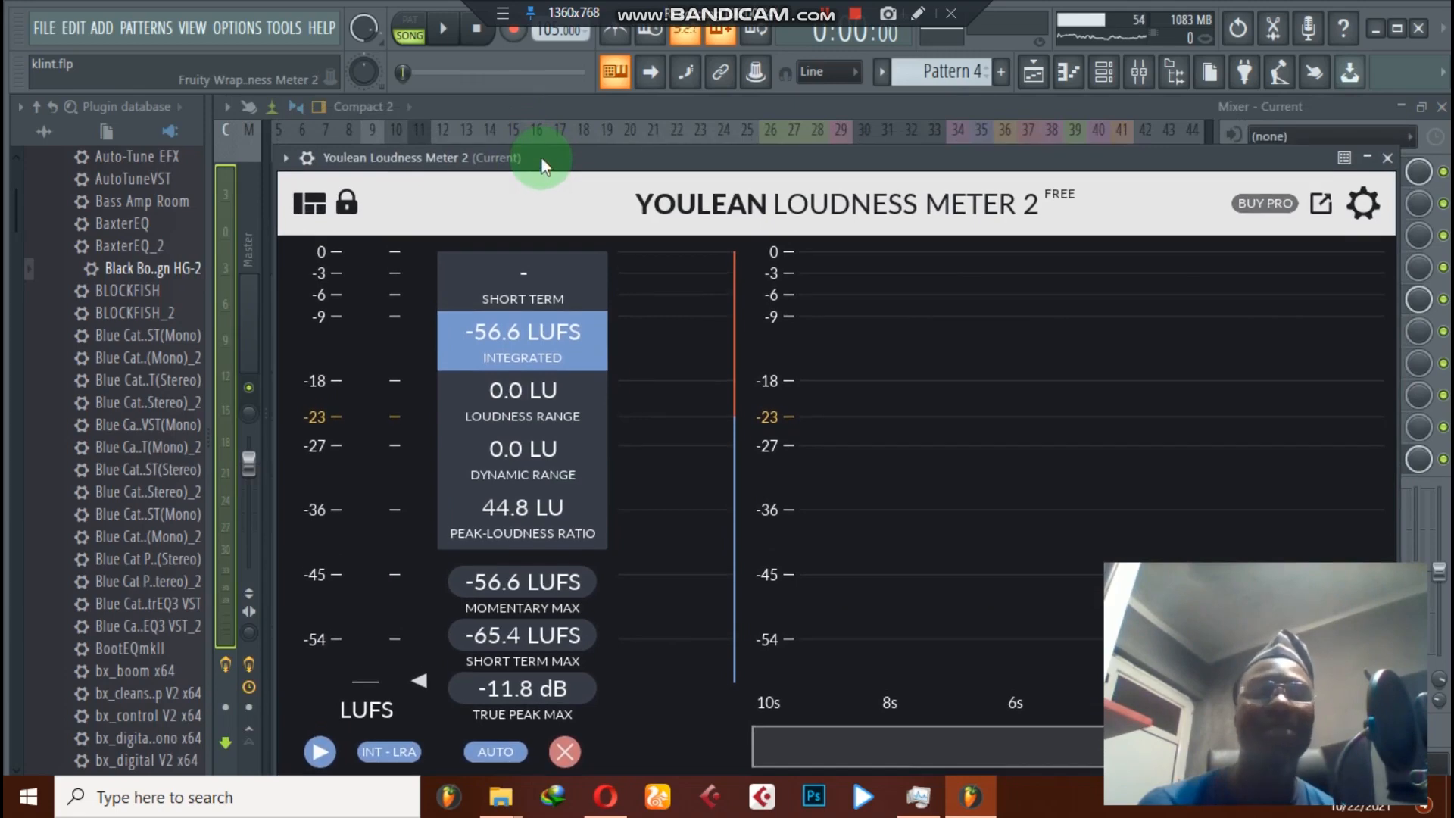
left_click(1367, 158)
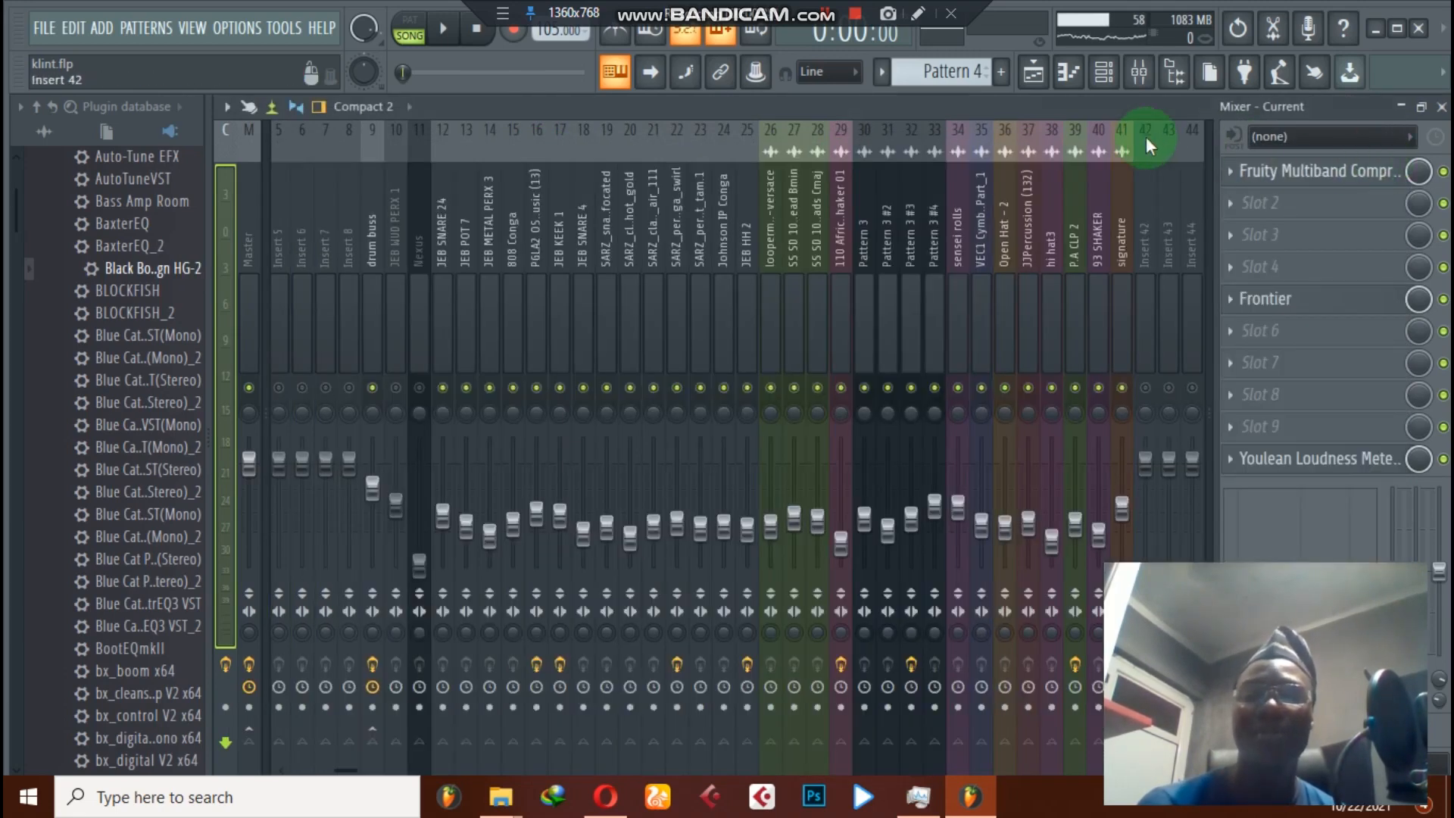
Step: Play the song and bypass the Master track's VBC FG-Grey, Ozone 9 Equalizer and FerricTDS
key("space")
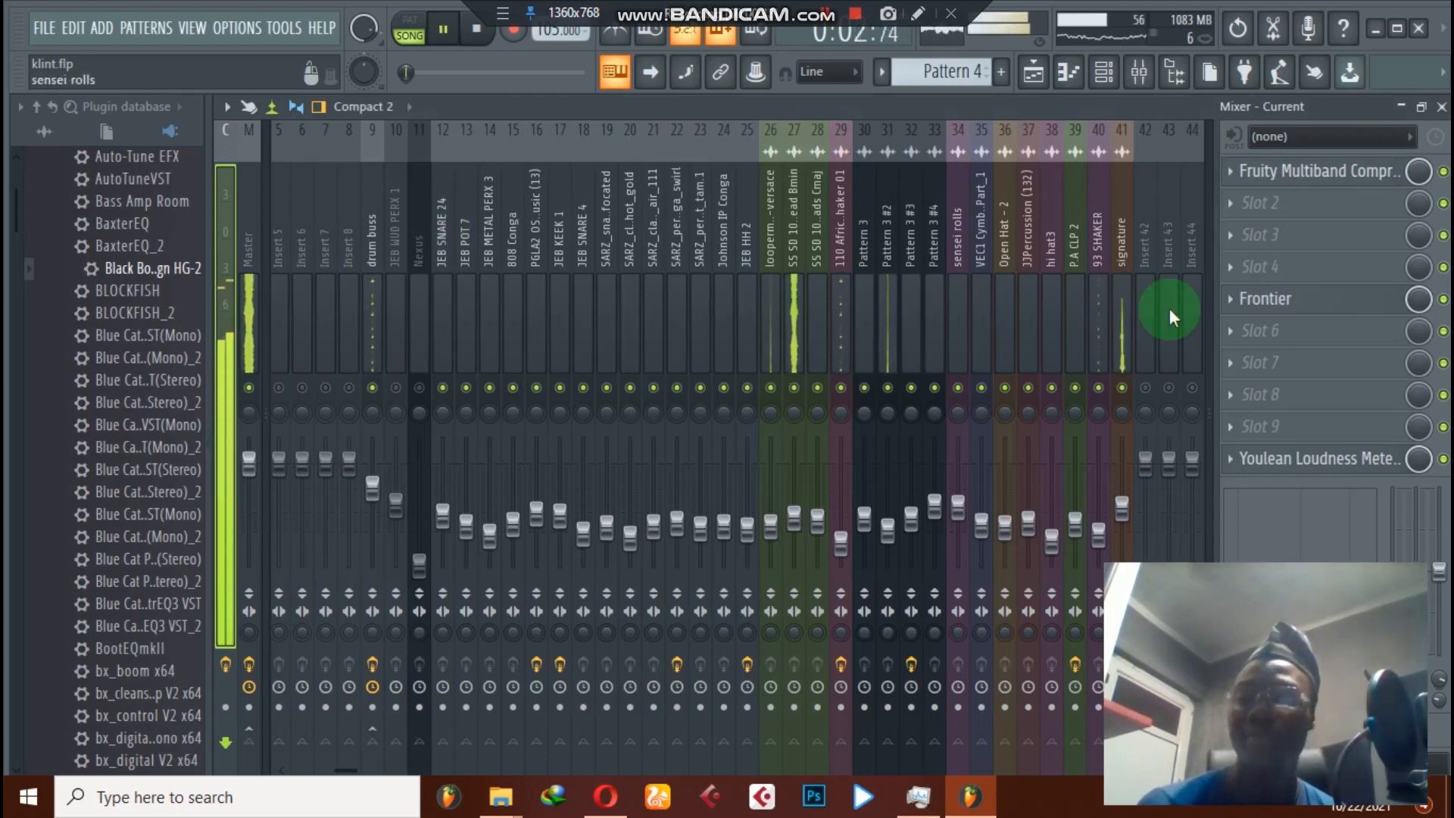
left_click(253, 229)
left_click(1443, 171)
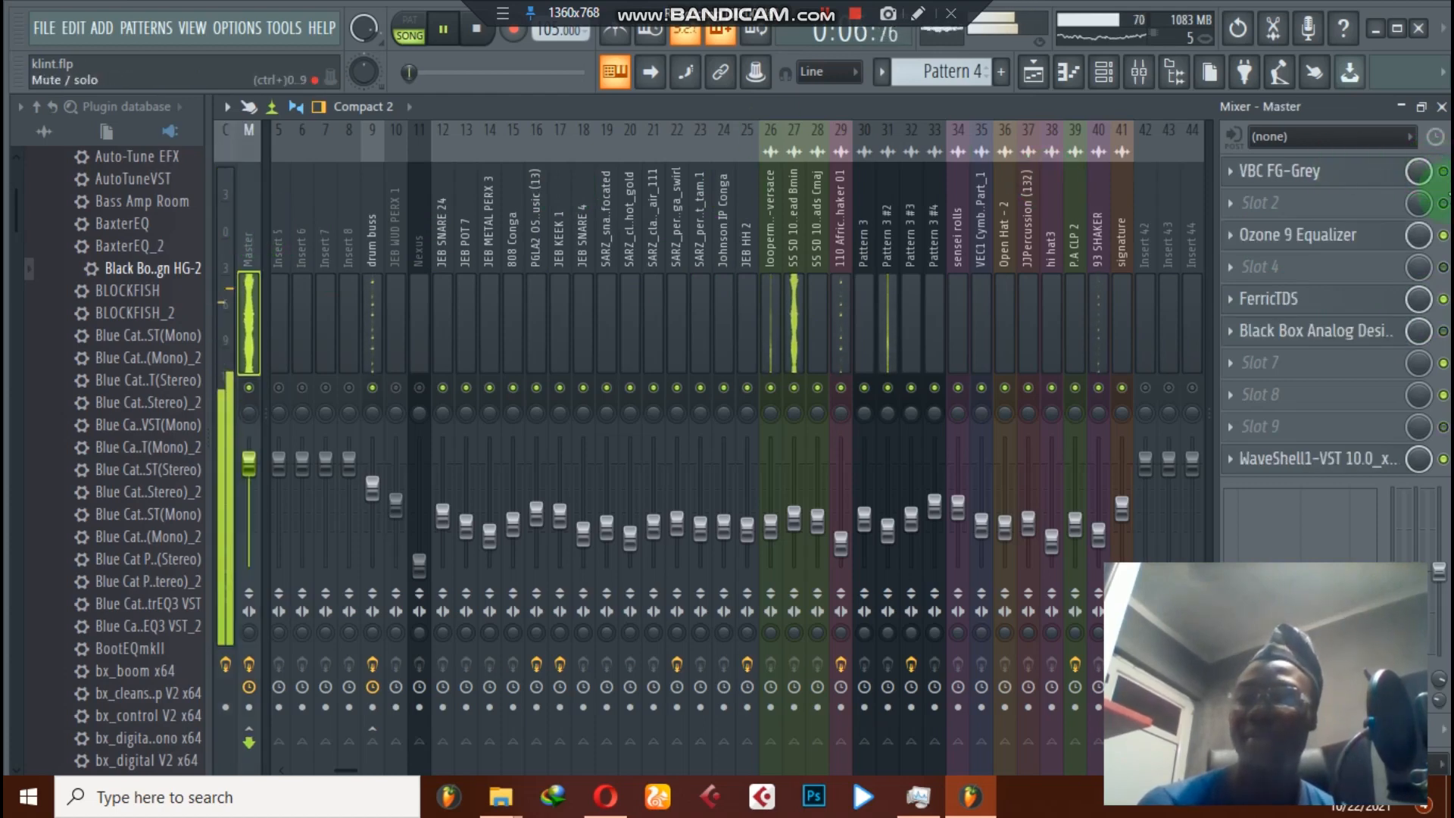
left_click(1443, 236)
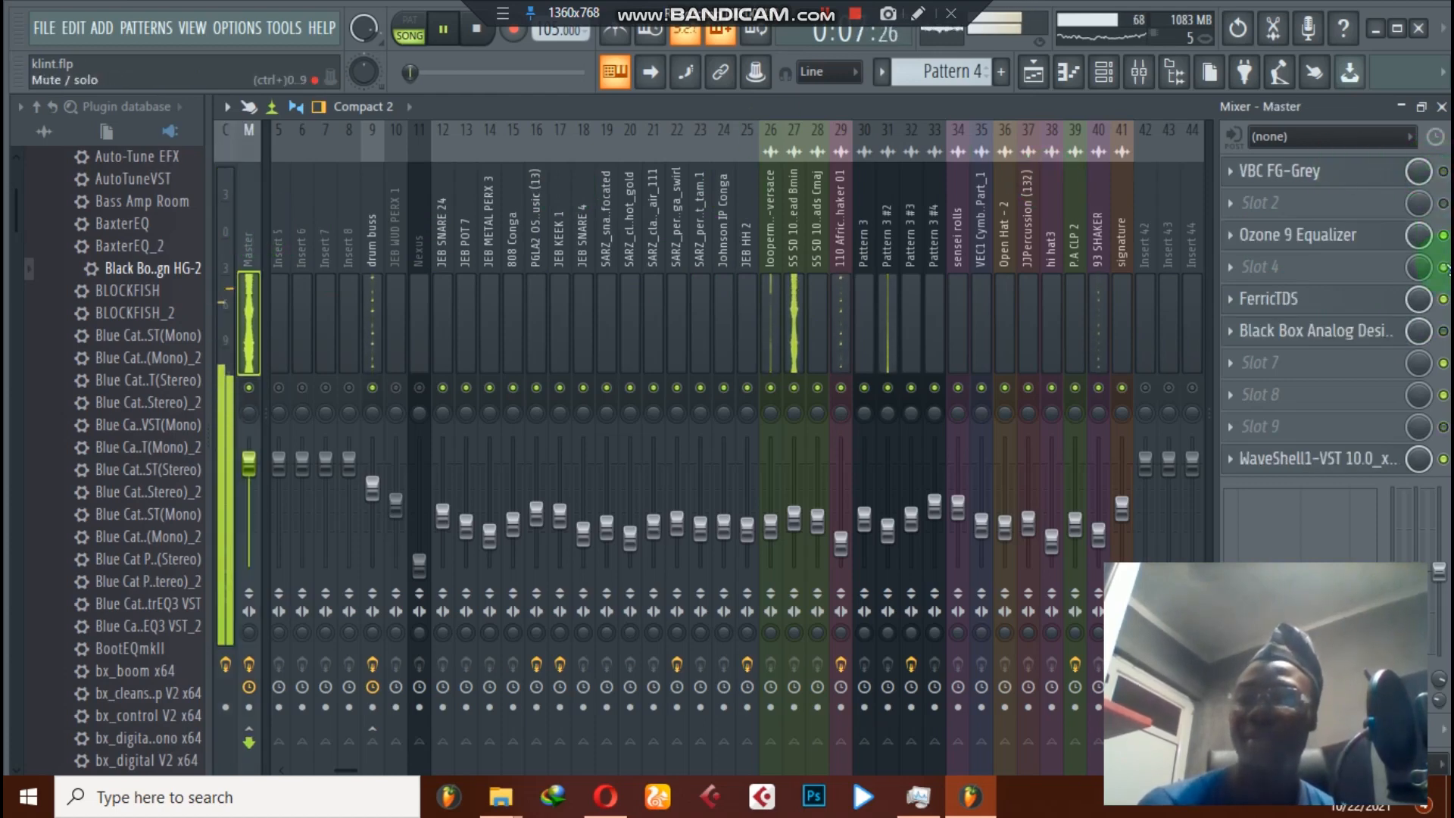
left_click(1443, 331)
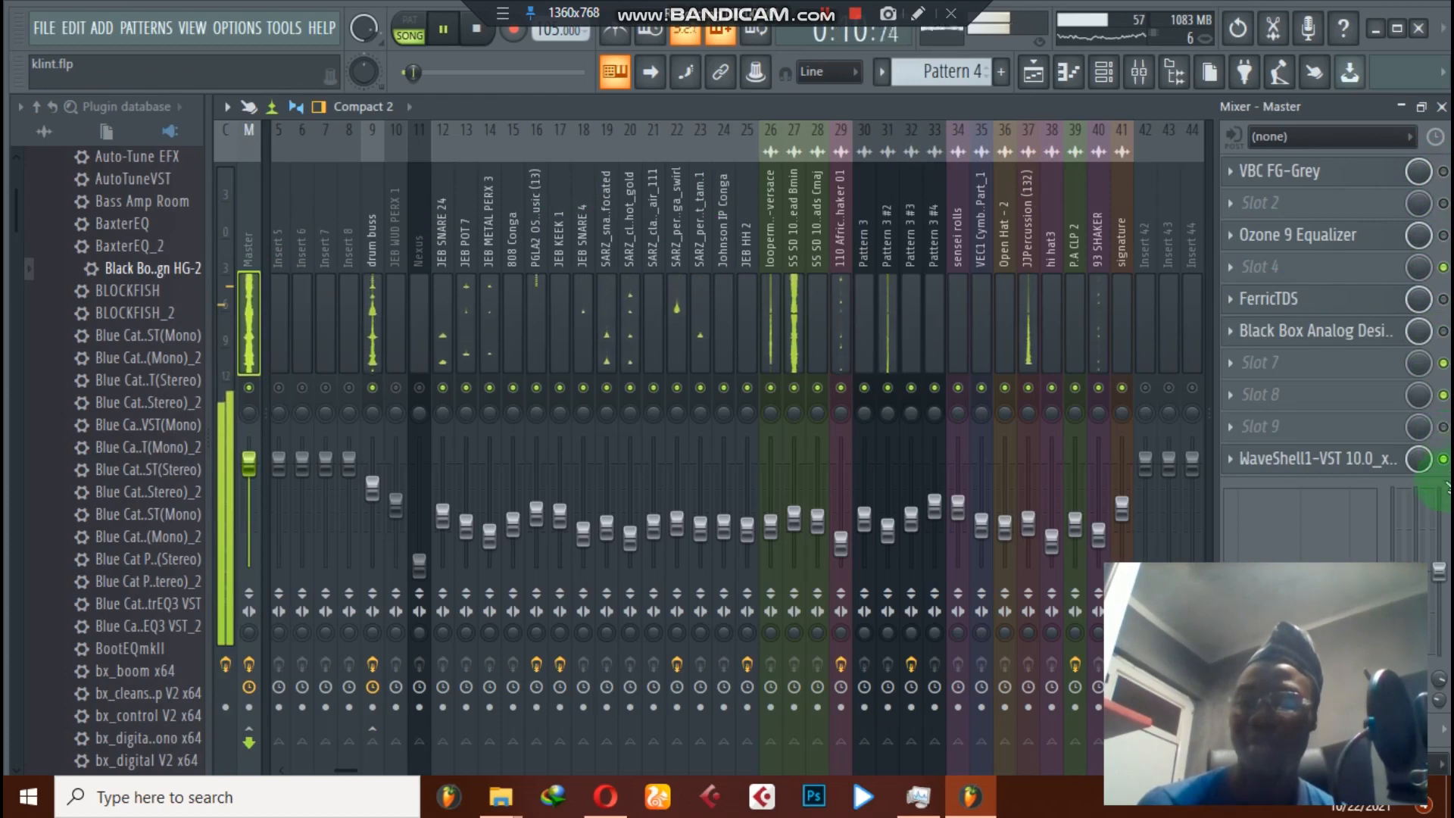
Step: Bypass the Current track's Fruity Multiband Compressor, Frontier and Youlean Loudness Meter during playback, and re-enable Frontier and the compressor
left_click(230, 226)
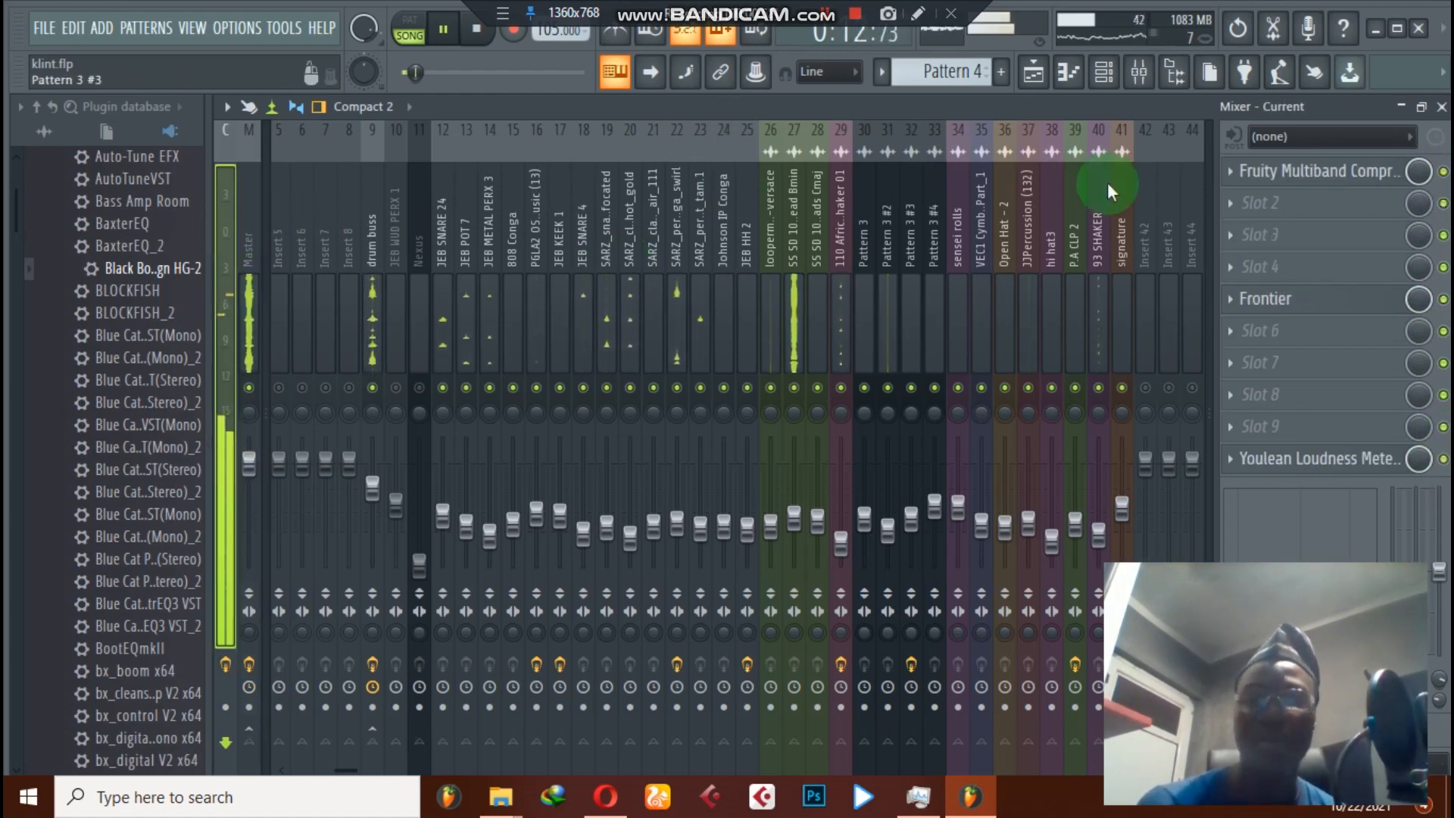
left_click(1443, 171)
left_click(1443, 300)
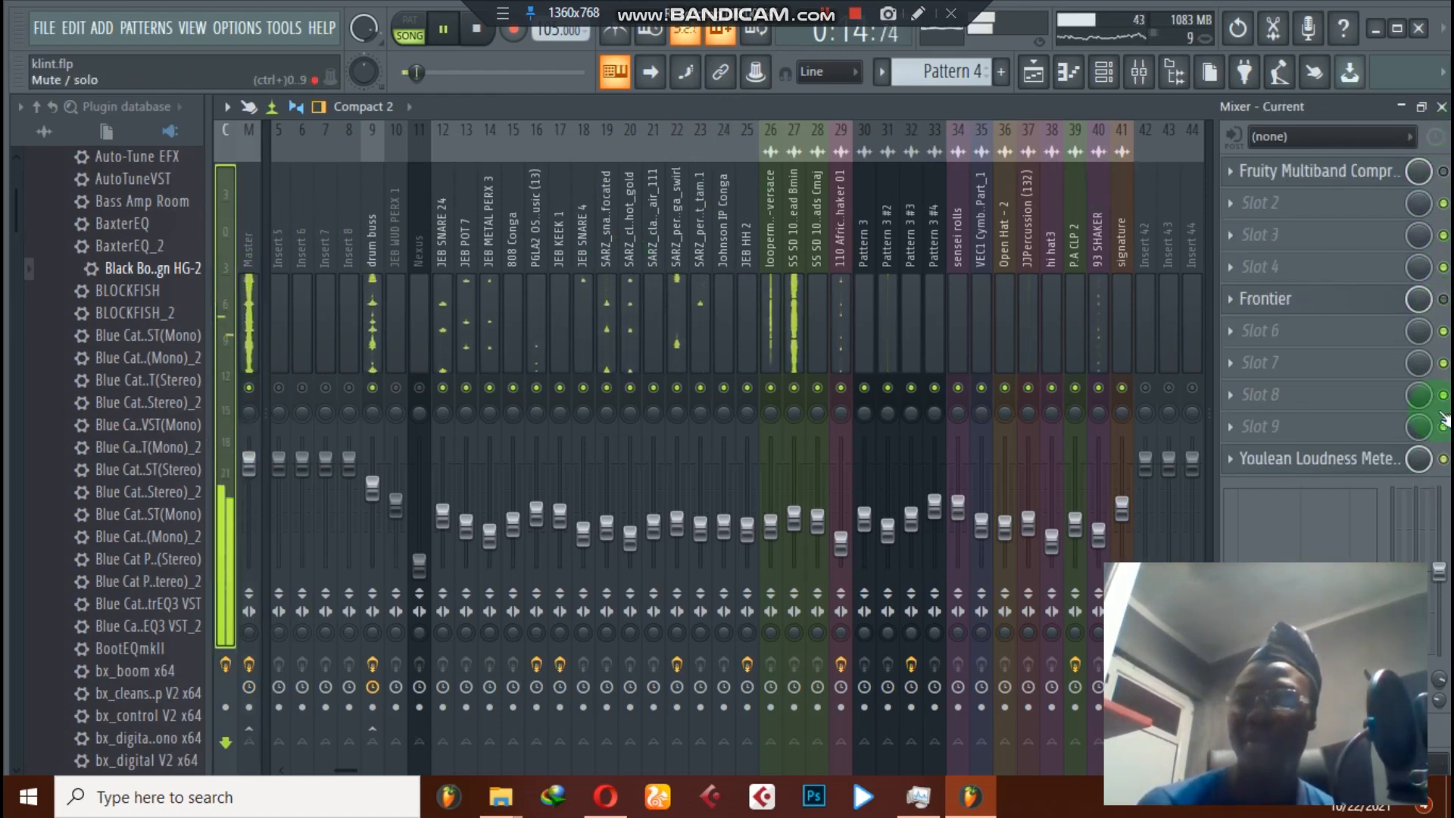
left_click(1444, 459)
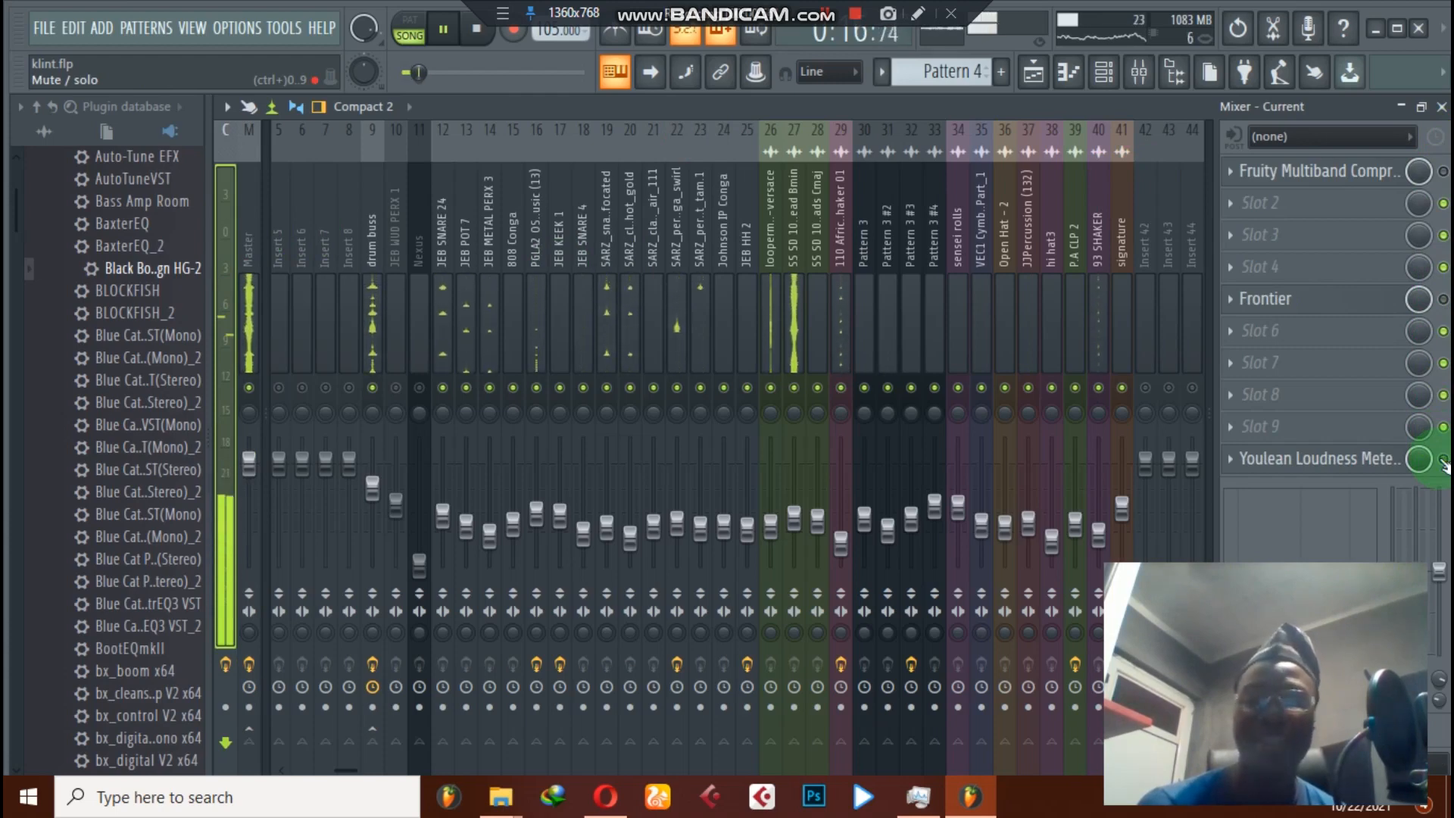
left_click(1443, 303)
left_click(1444, 171)
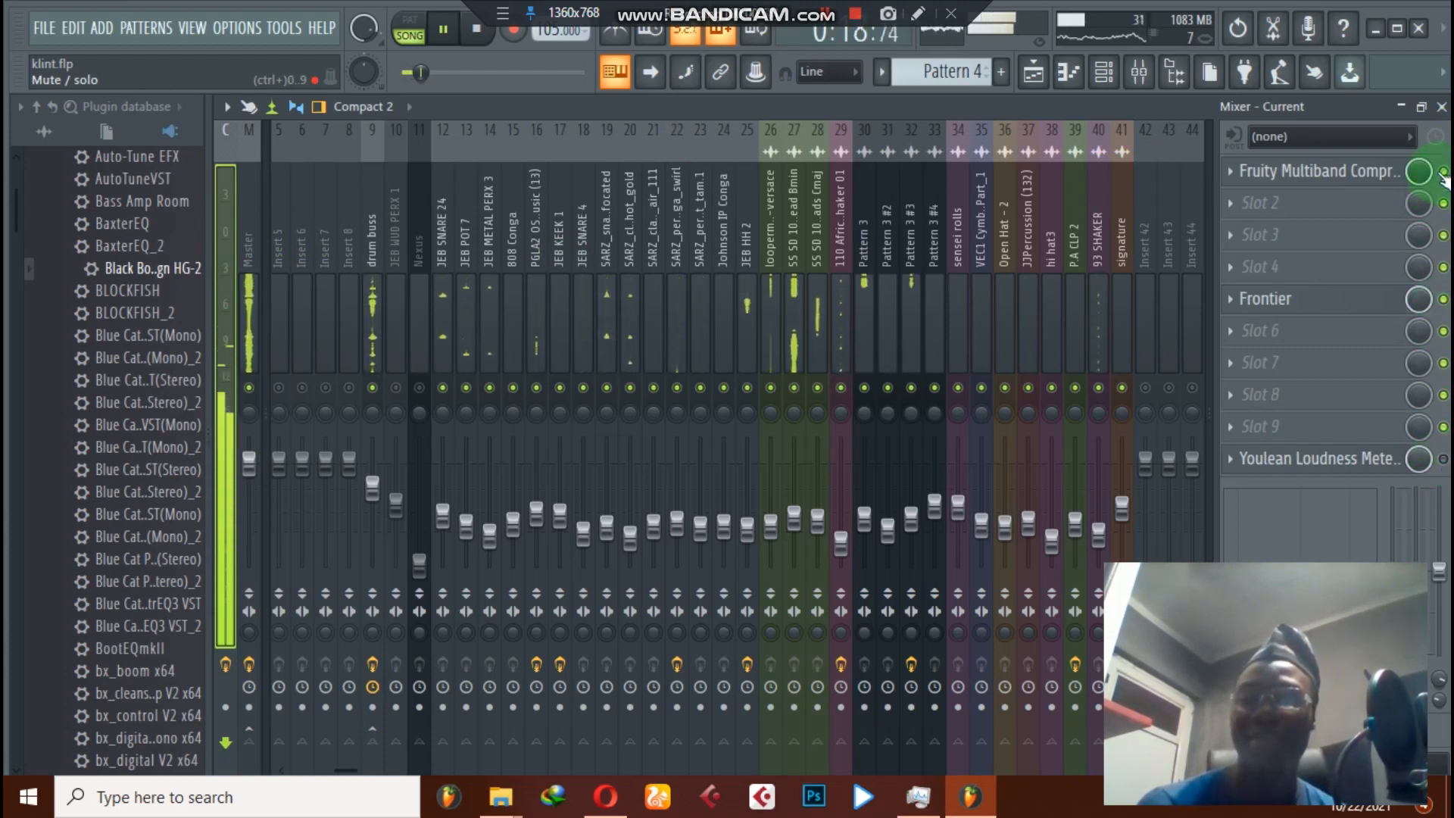
Step: Re-enable the bypassed effects on the Master track, including VBC FG-Grey and FerricTDS, and stop playback with the Current track selected
left_click(258, 215)
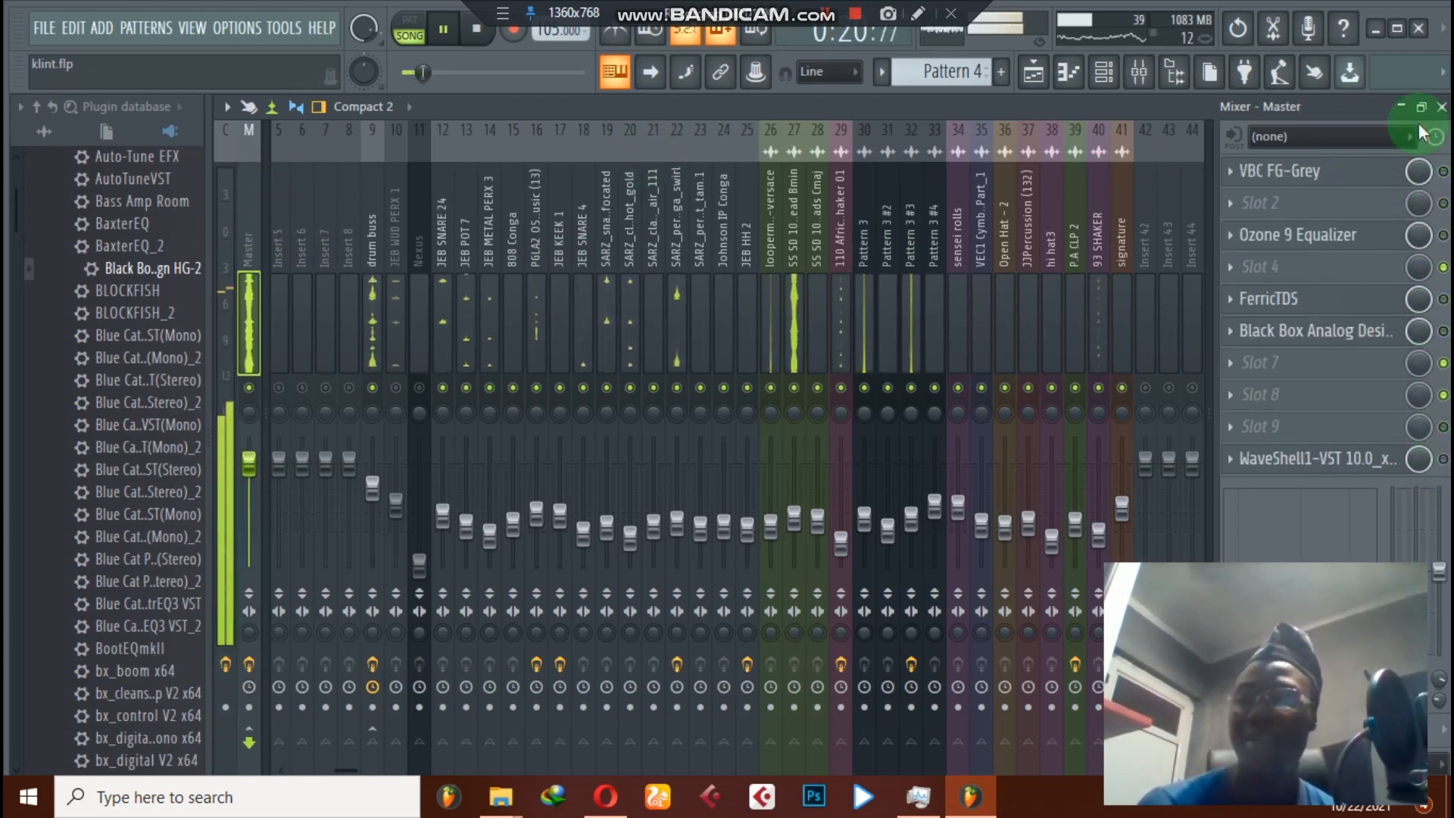
left_click(1443, 299)
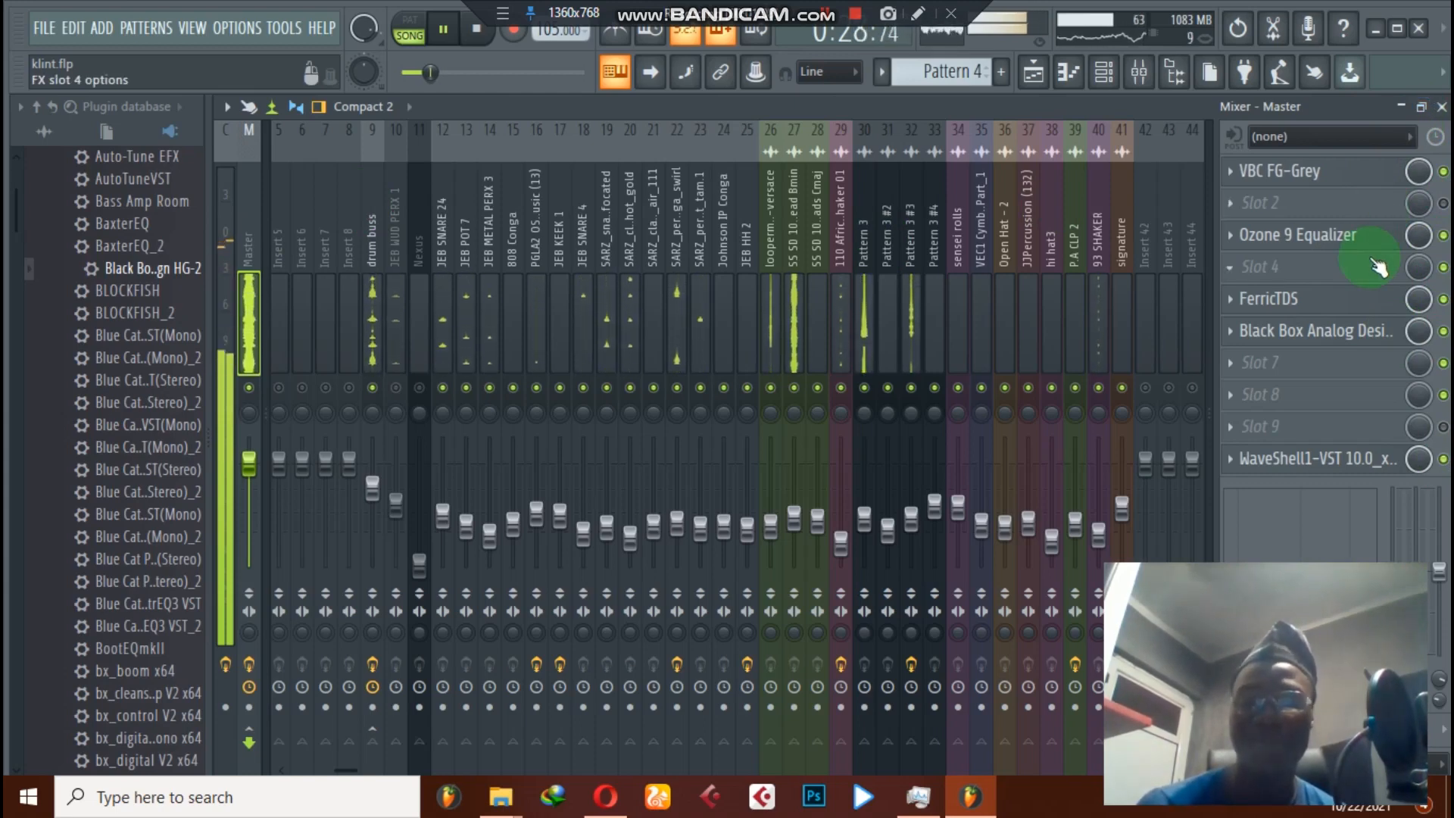
left_click(228, 231)
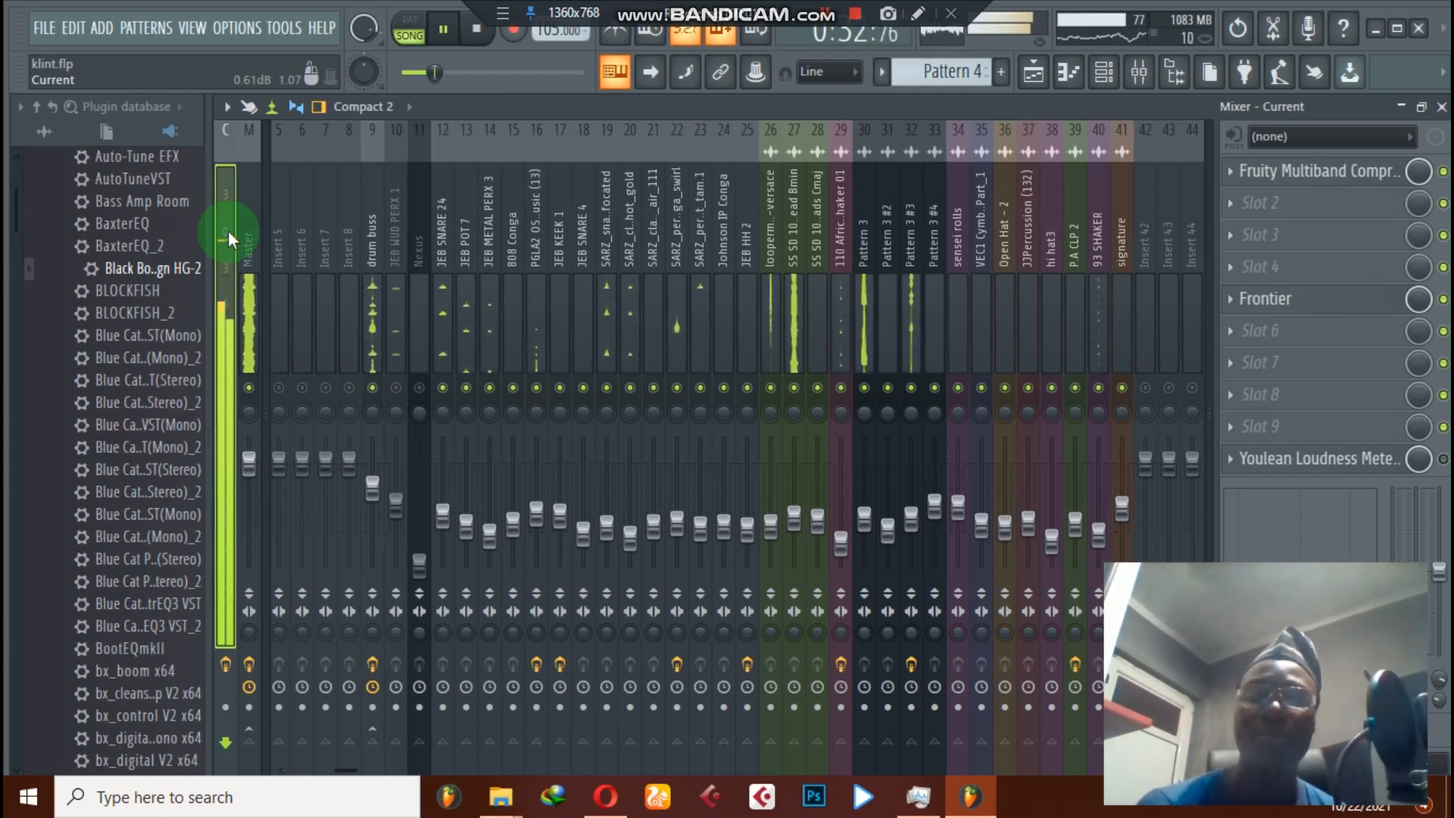
key("space")
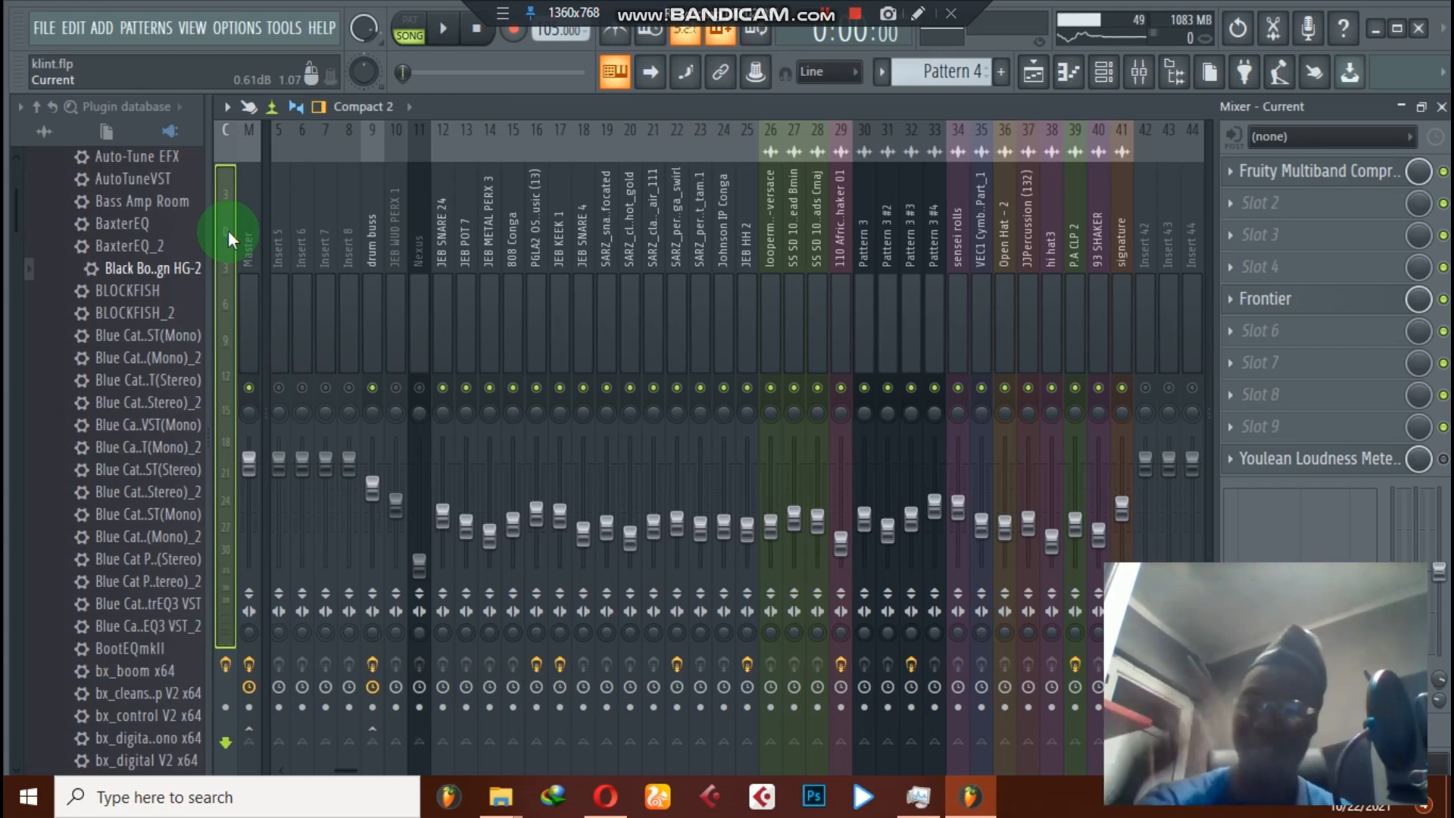
Step: Play the song from the start and close the Mixer and the Channel rack
key("space")
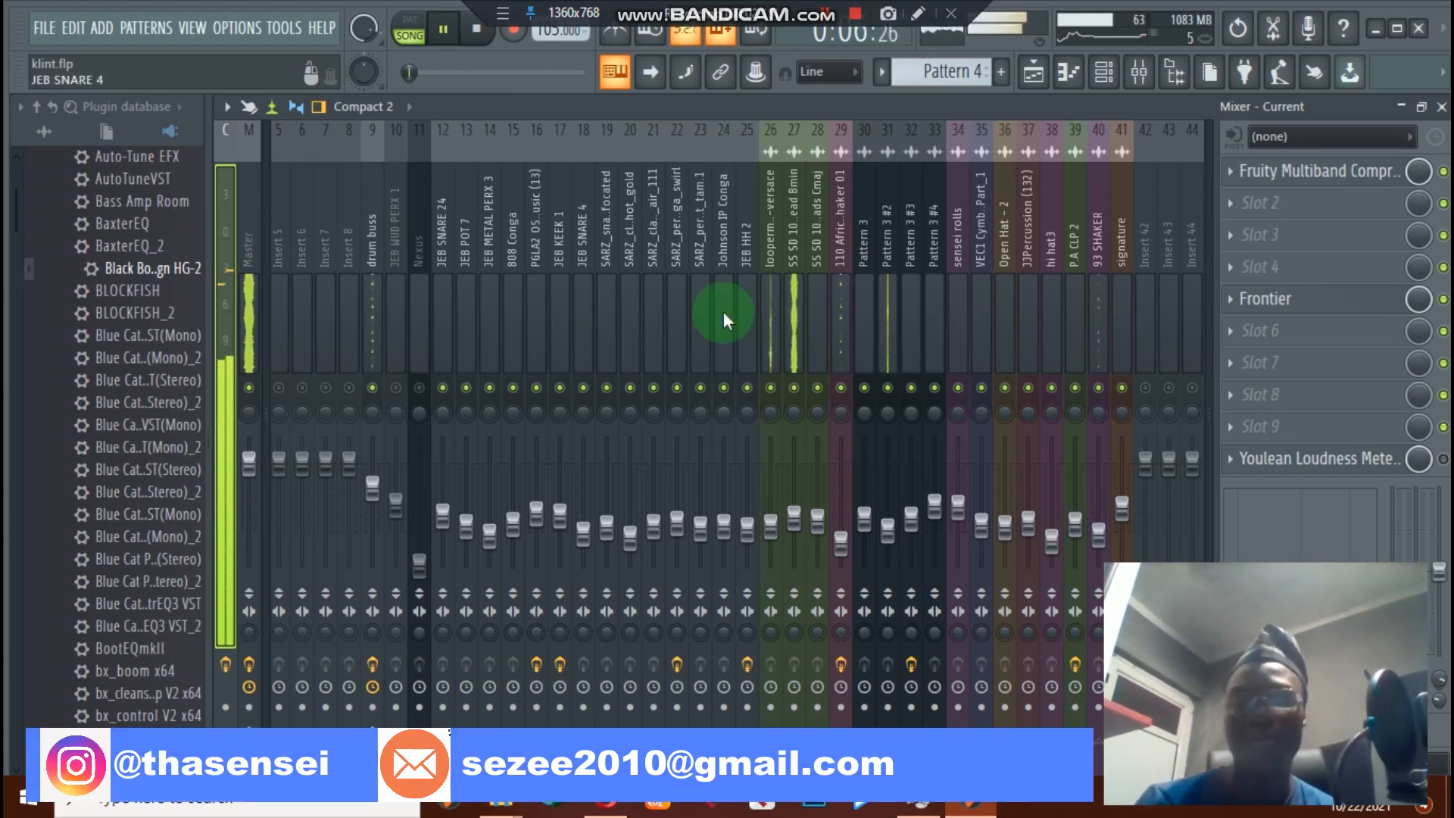
left_click(1441, 109)
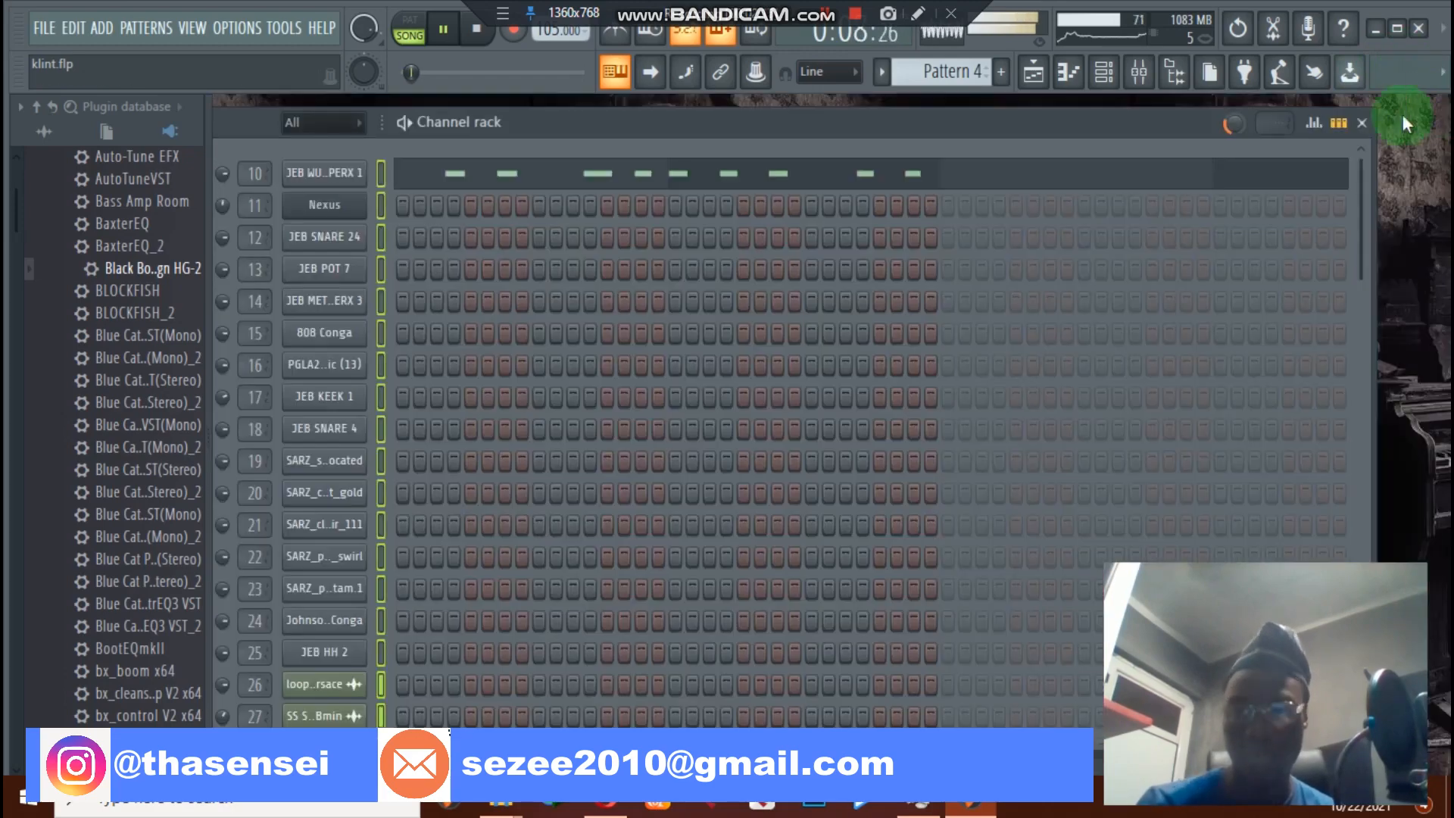
left_click(1363, 122)
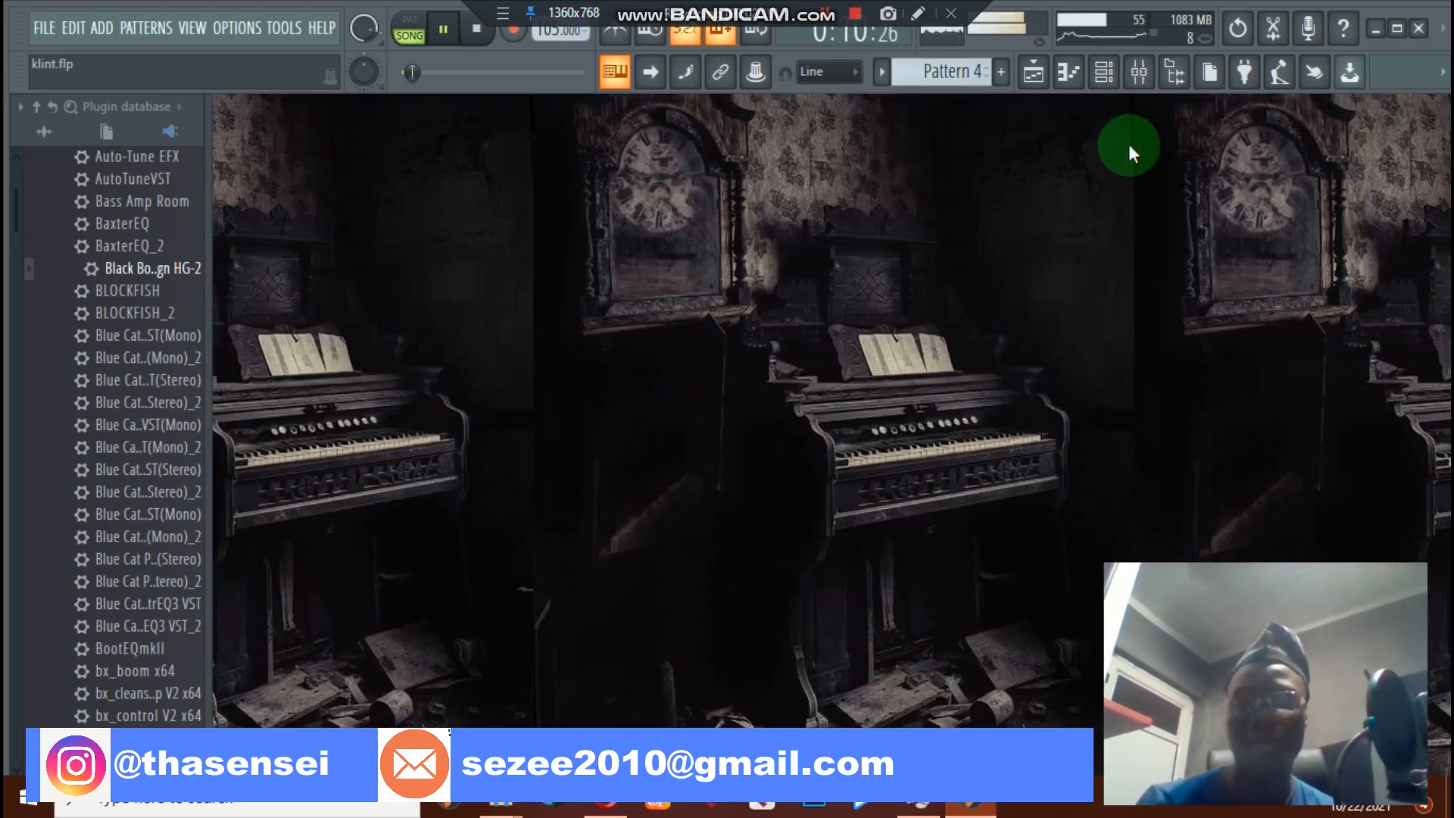